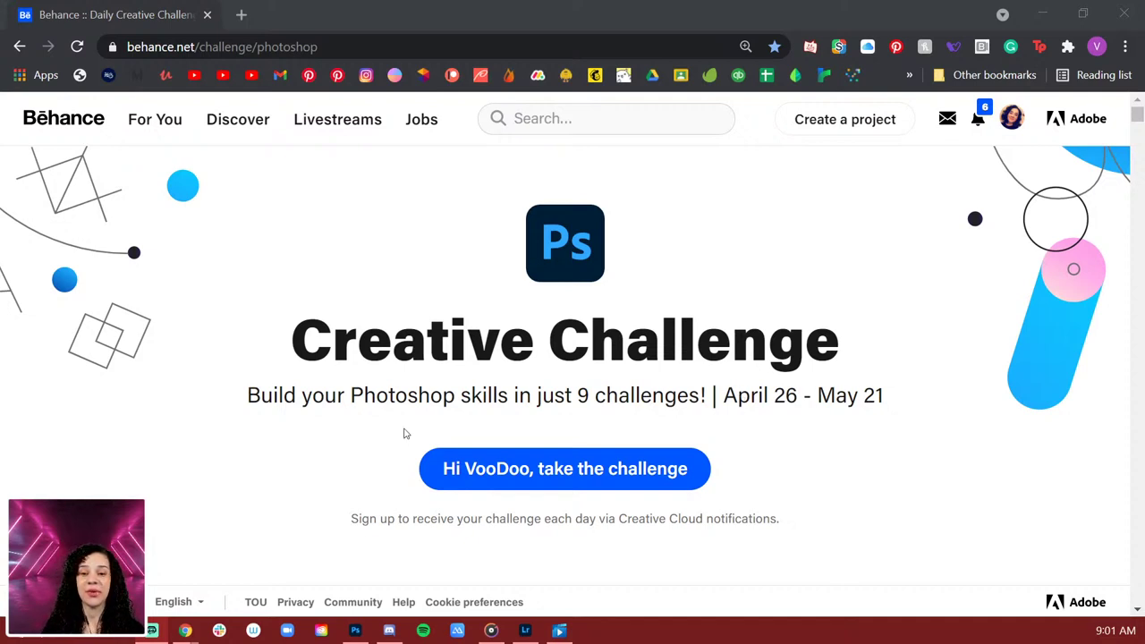
Step: Look through Behance's Photoshop Creative Challenge page, from its introduction down to the Explore Past Challenges section
scroll(385, 439, "down", 1)
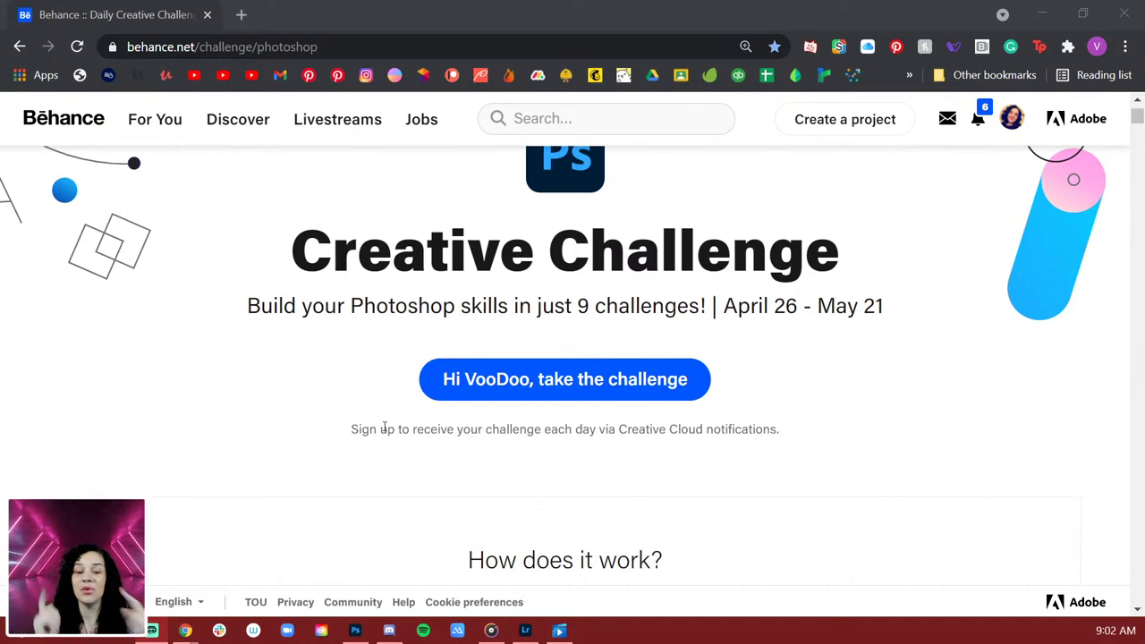
left_click(4, 593)
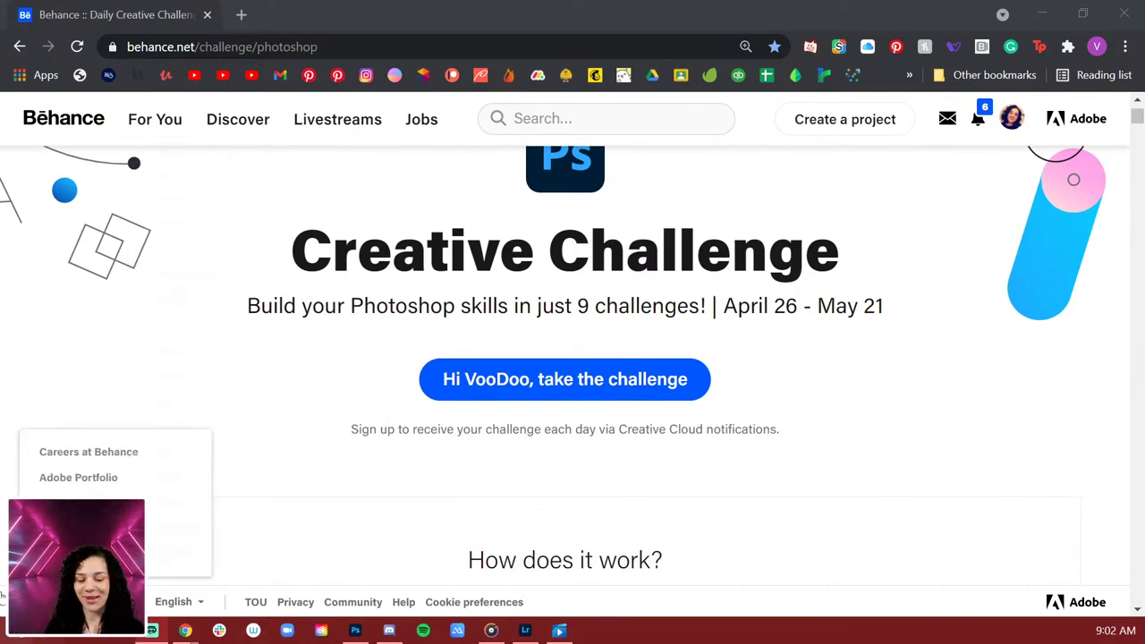
scroll(125, 367, "down", 15)
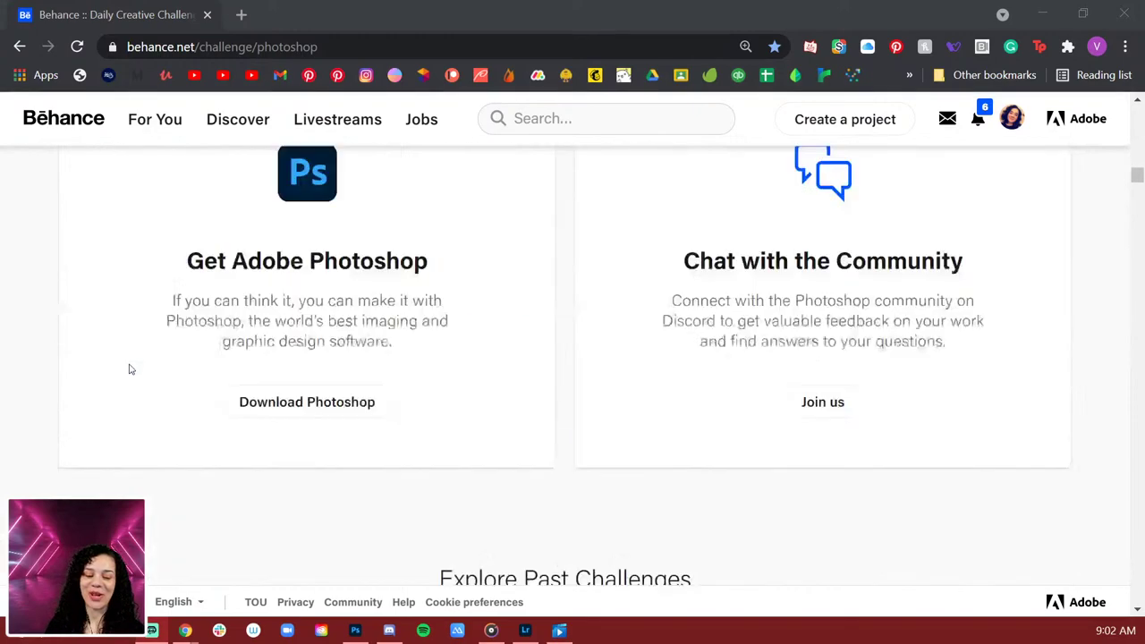
scroll(129, 369, "down", 12)
scroll(206, 335, "down", 5)
scroll(191, 370, "down", 3)
scroll(193, 357, "up", 15)
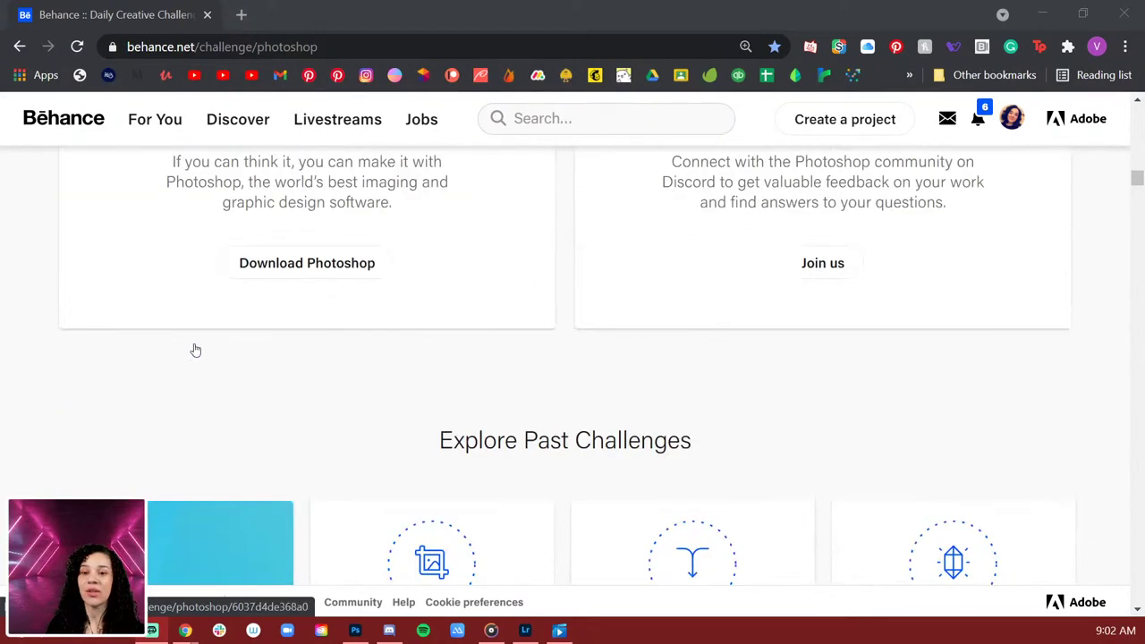
scroll(195, 350, "down", 4)
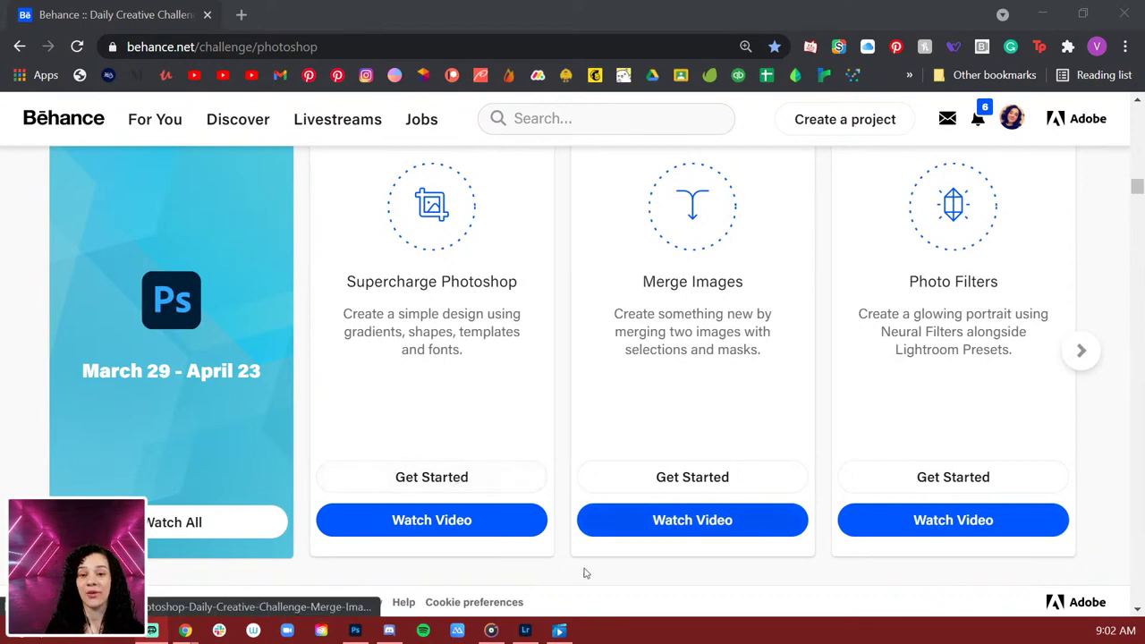
Step: Review the current daily challenges, from Shapes & Gradients through Animated Portrait
scroll(532, 426, "up", 3)
scroll(532, 426, "up", 5)
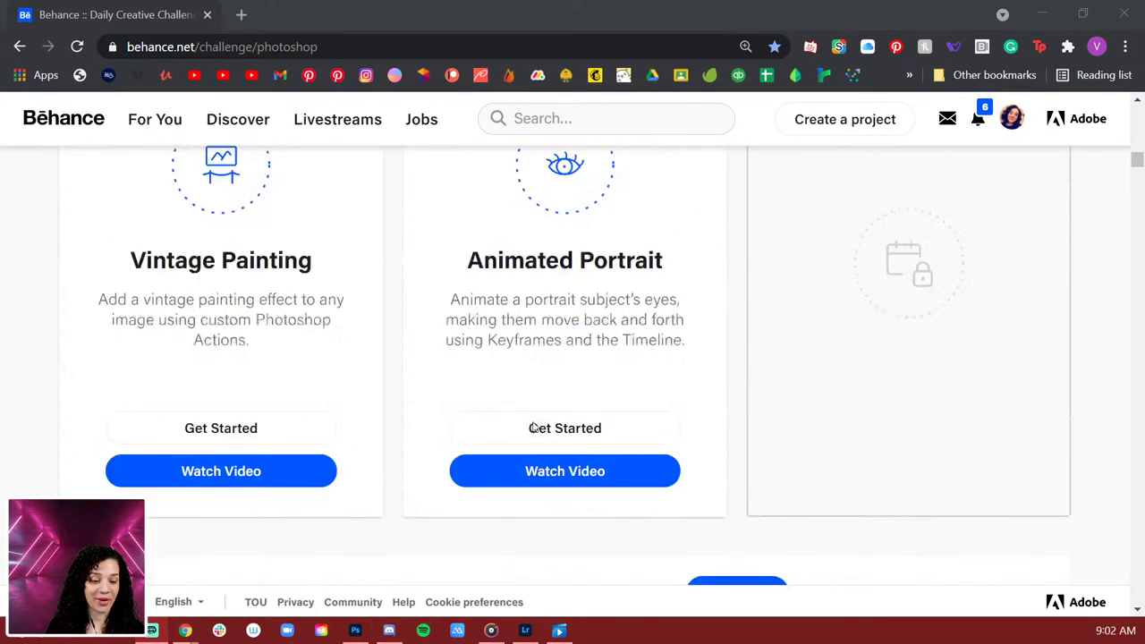
scroll(532, 428, "down", 3)
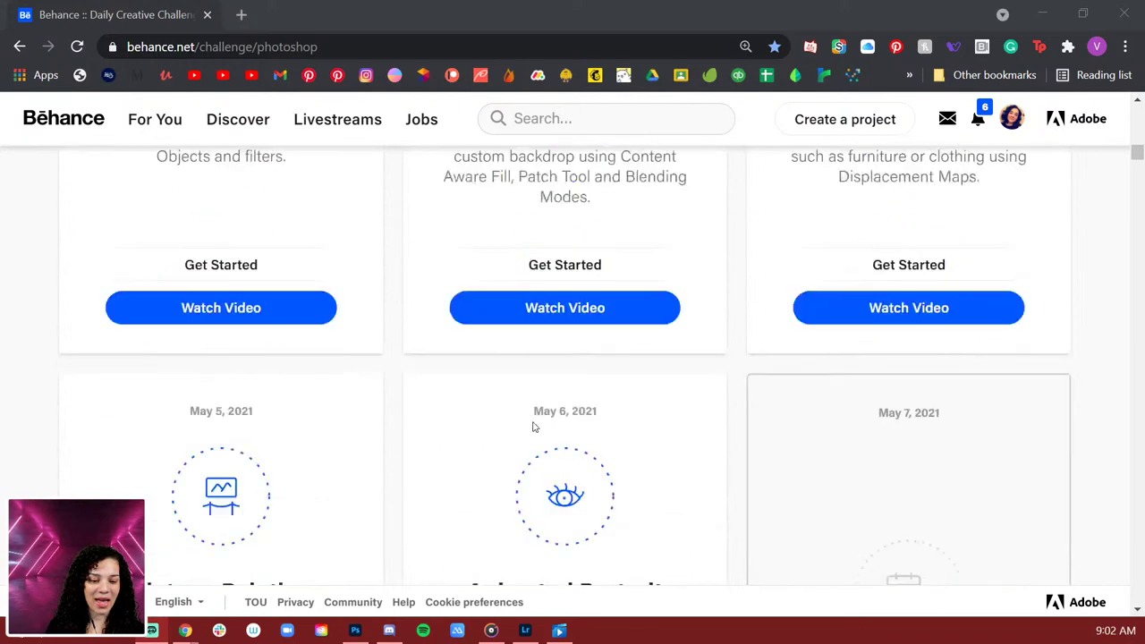
scroll(532, 428, "up", 10)
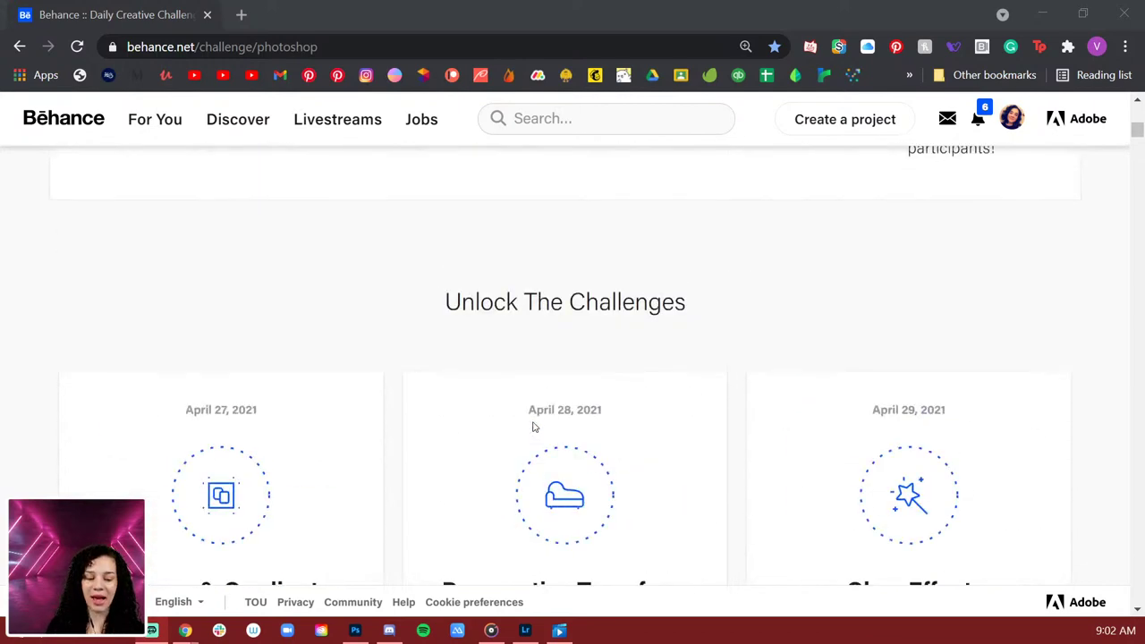
scroll(531, 427, "down", 4)
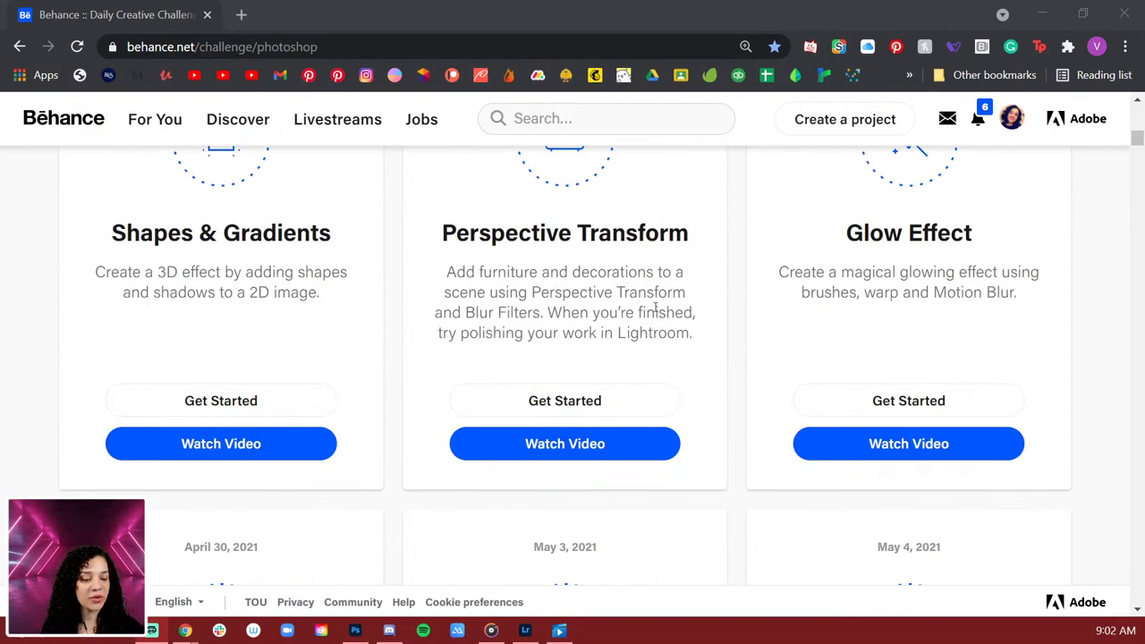
scroll(644, 318, "down", 6)
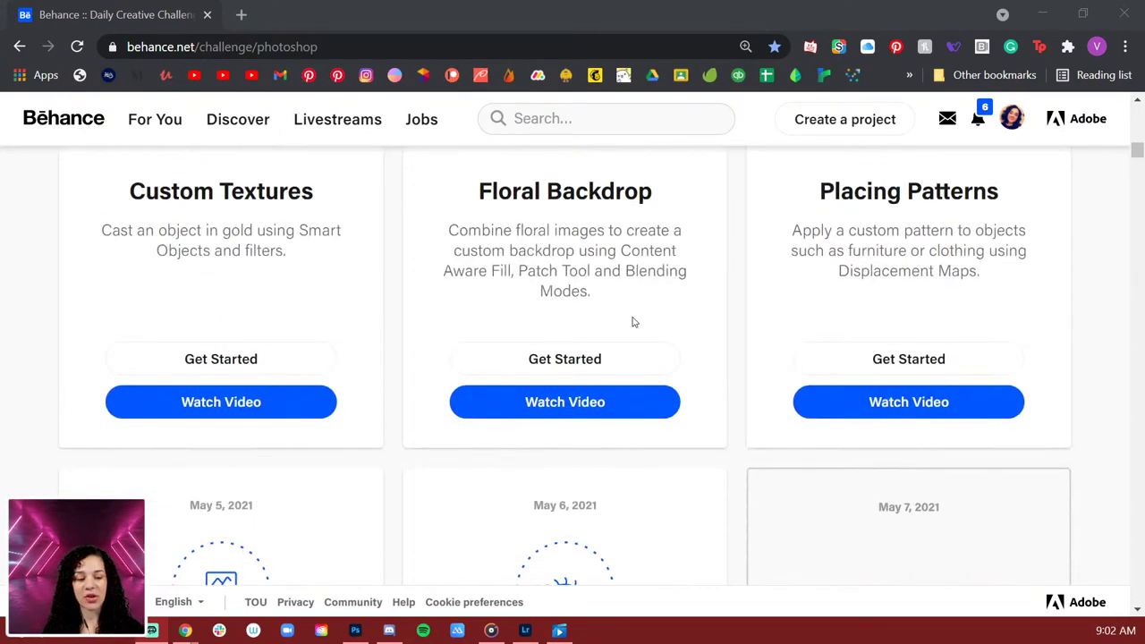
scroll(632, 322, "down", 5)
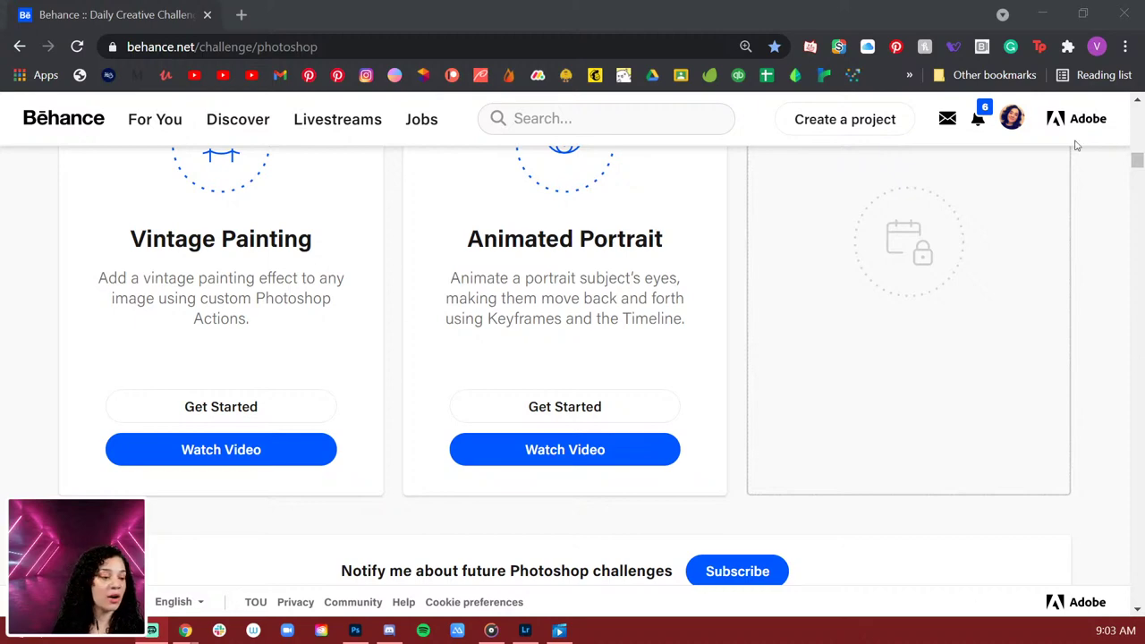
Step: Switch to Discord, browse the submissions in the Adobe Photoshop server's challenge channel, and return to Photoshop
left_click(1043, 14)
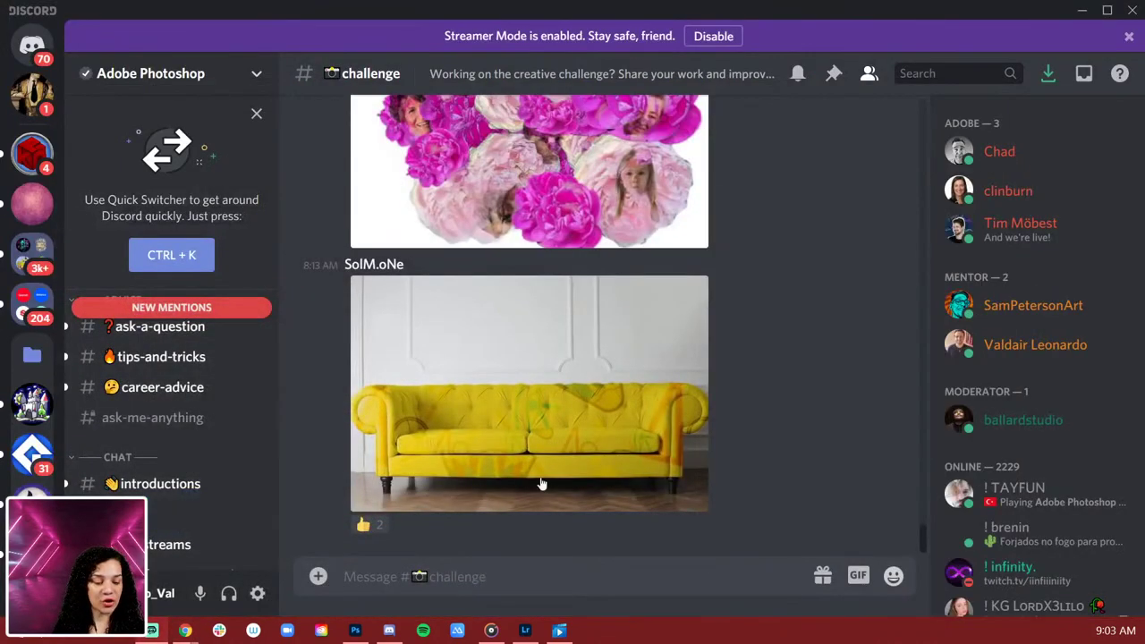
scroll(539, 481, "up", 10)
scroll(610, 409, "up", 15)
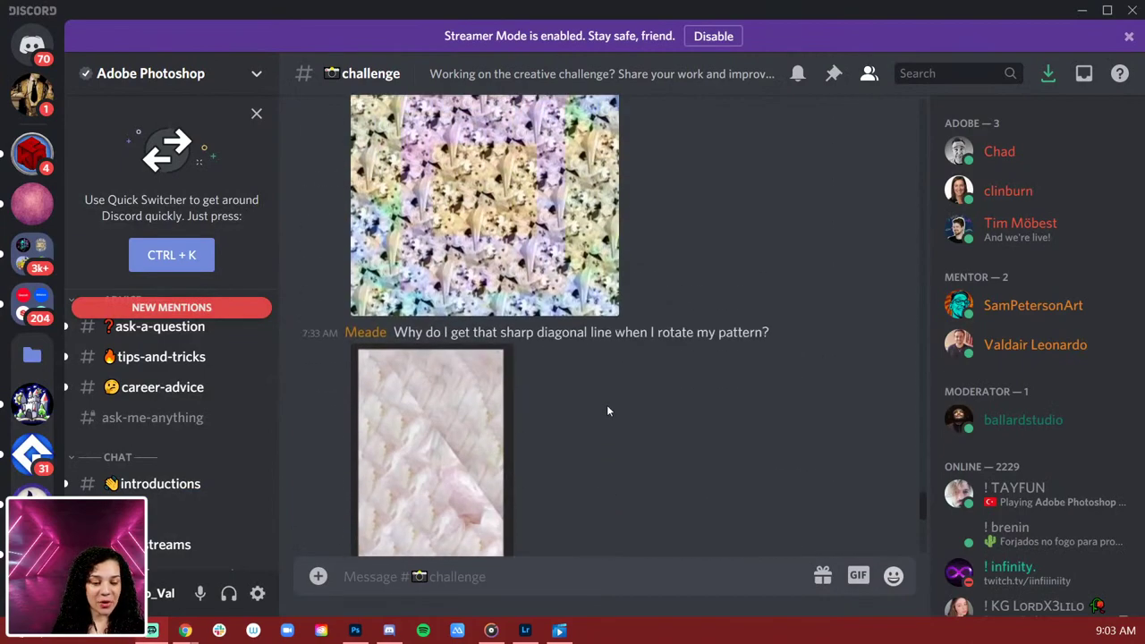
scroll(605, 407, "up", 15)
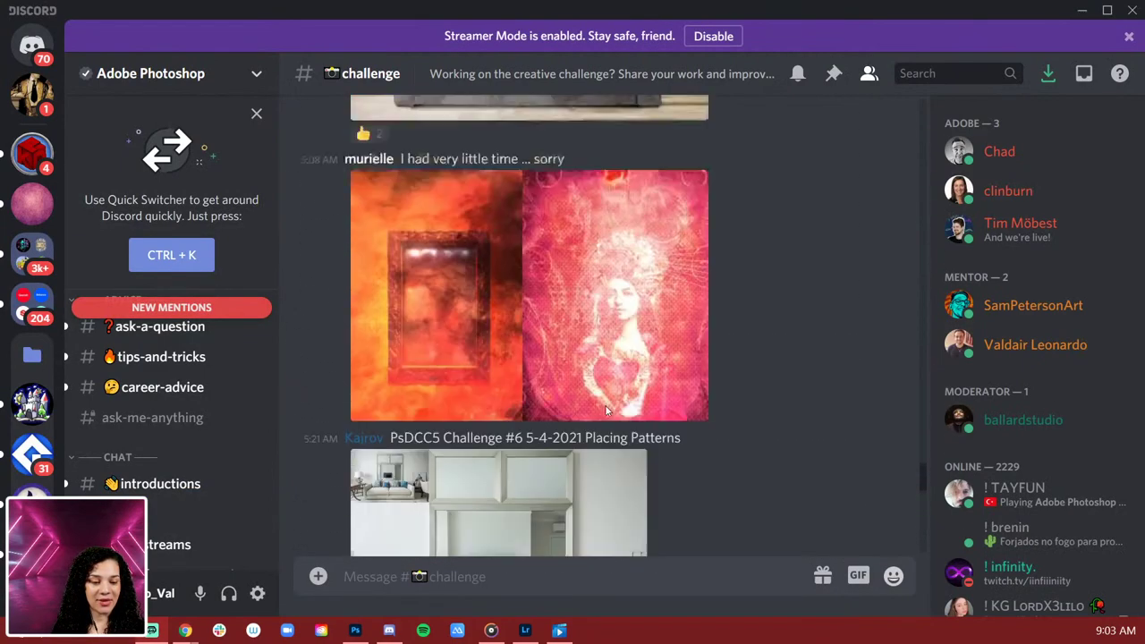
scroll(604, 410, "up", 12)
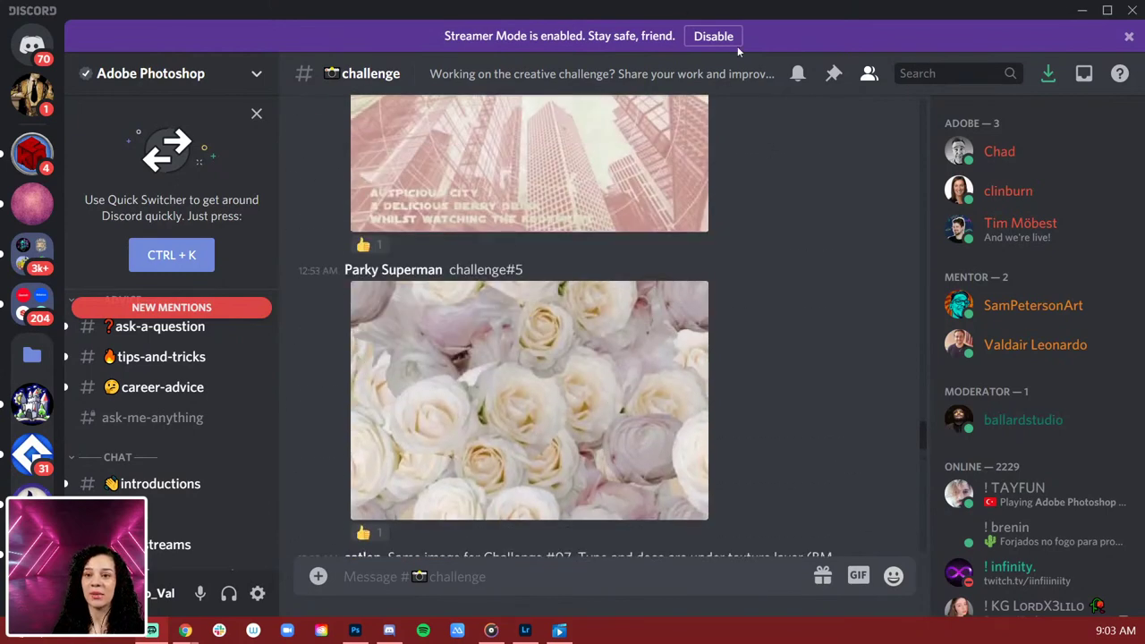
left_click(1129, 36)
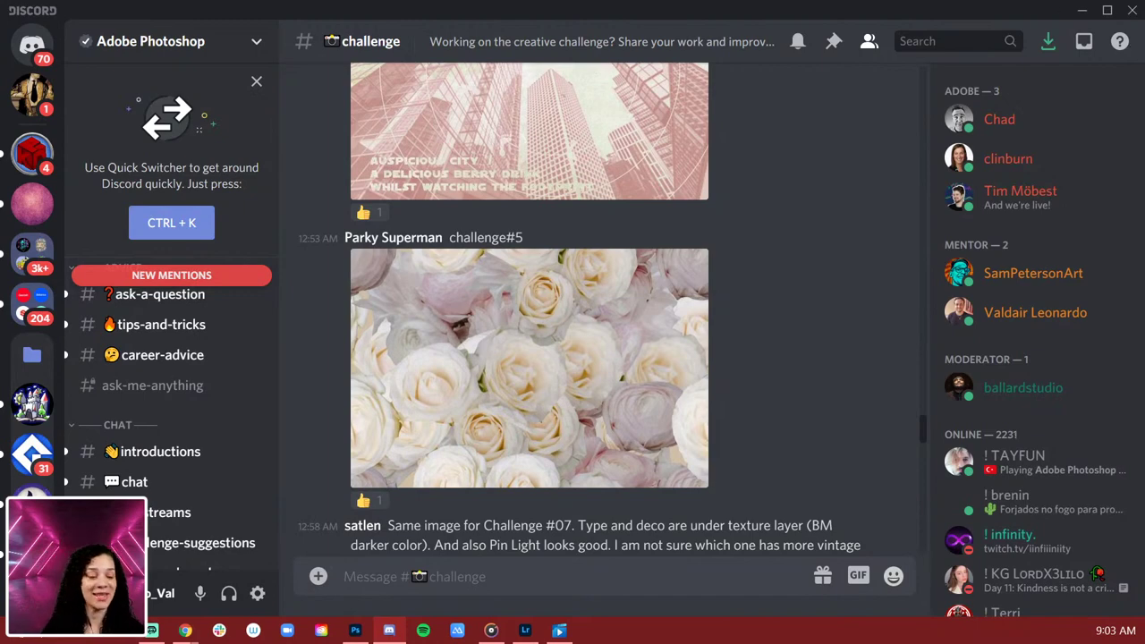
left_click(1082, 11)
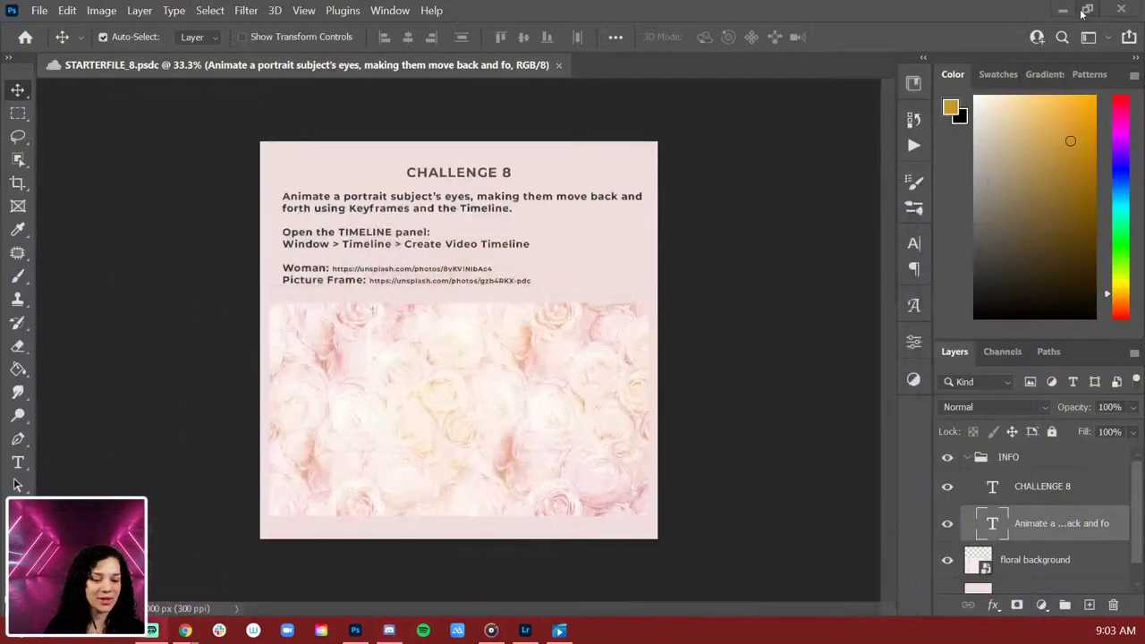
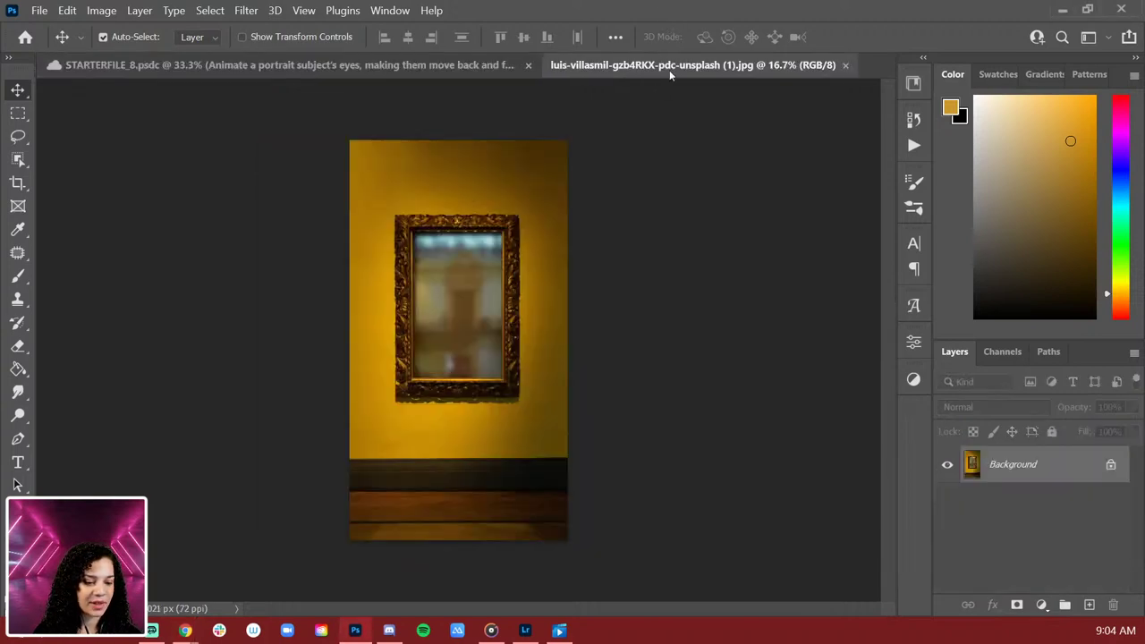
Step: Examine the ornate gold frame and its blurred interior in the picture frame photo
key("ctrl+plus")
key("ctrl+plus")
key("ctrl+plus")
key("ctrl+plus")
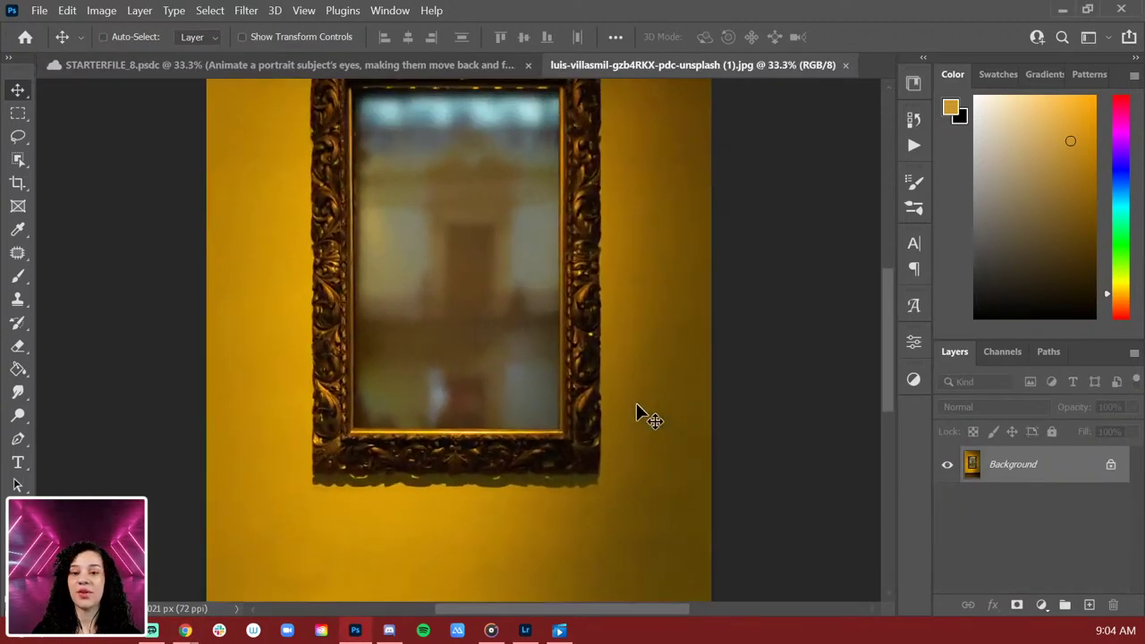
left_click_drag(504, 306, 491, 433)
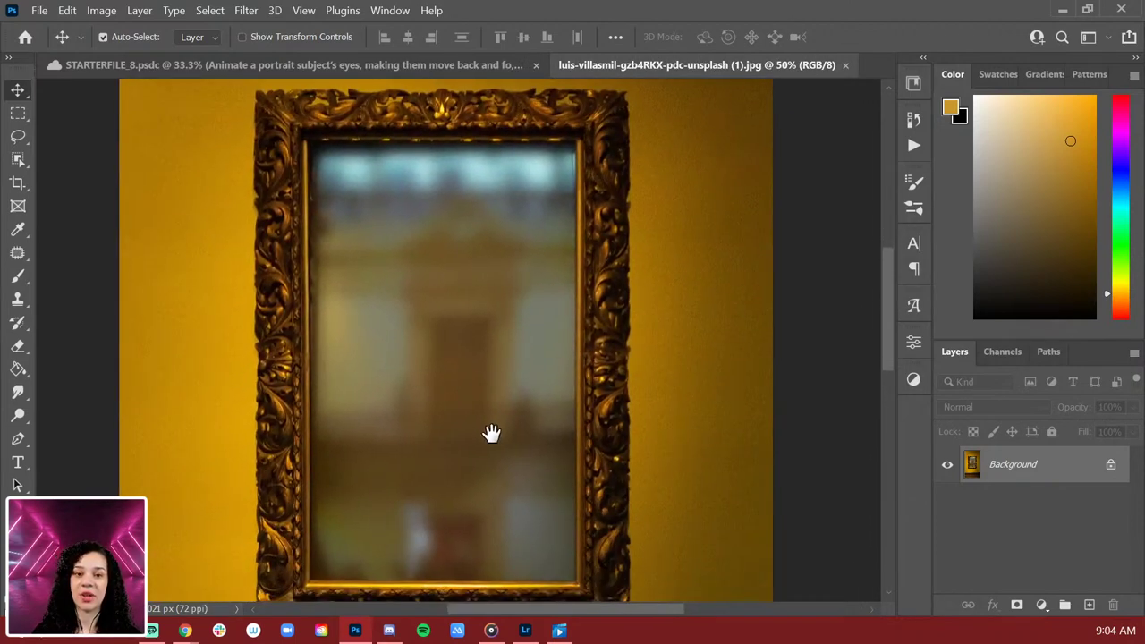
key("ctrl+minus")
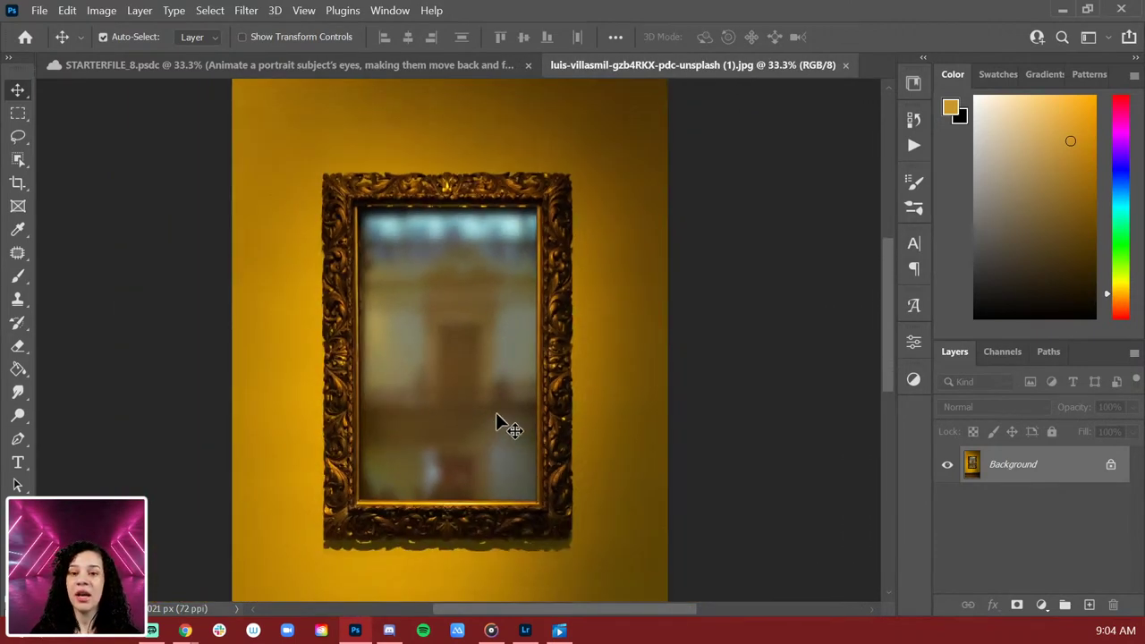
key("ctrl+plus")
key("ctrl+minus")
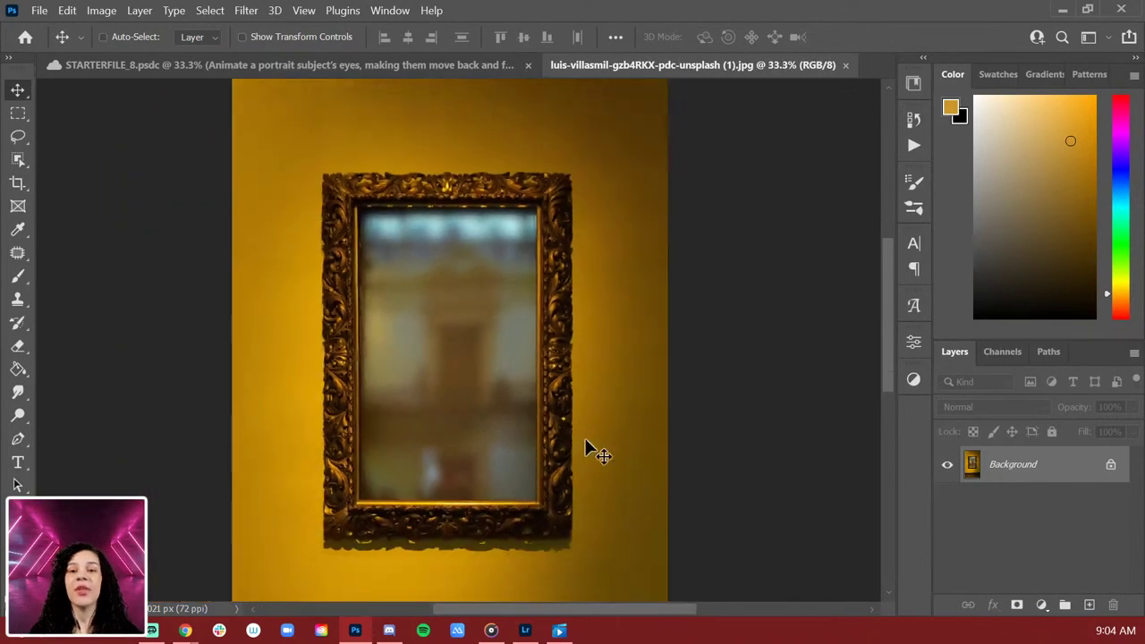
key("ctrl+minus")
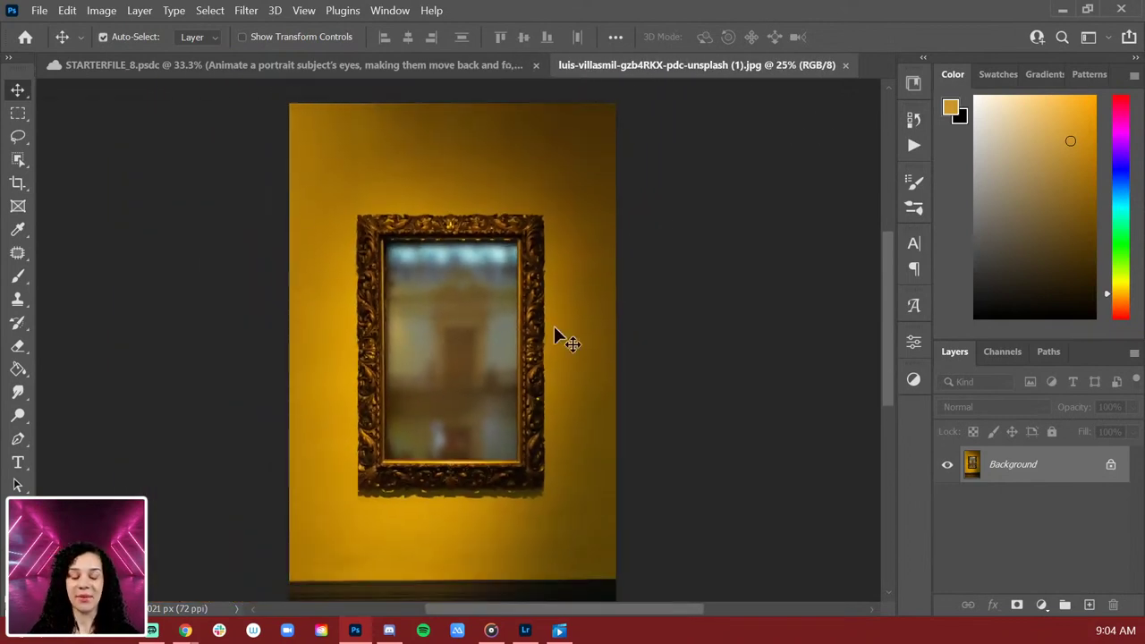
Step: Cut out the rectangular opening inside the picture frame with a layer mask made from the inverted marquee selection
left_click(18, 113)
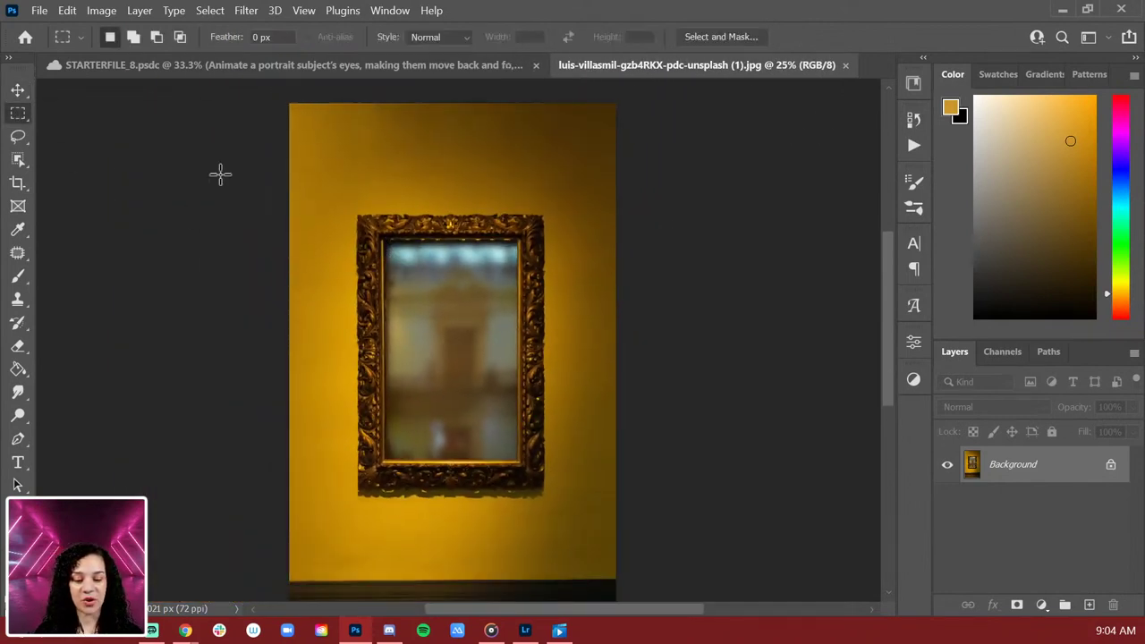
left_click_drag(387, 242, 519, 462)
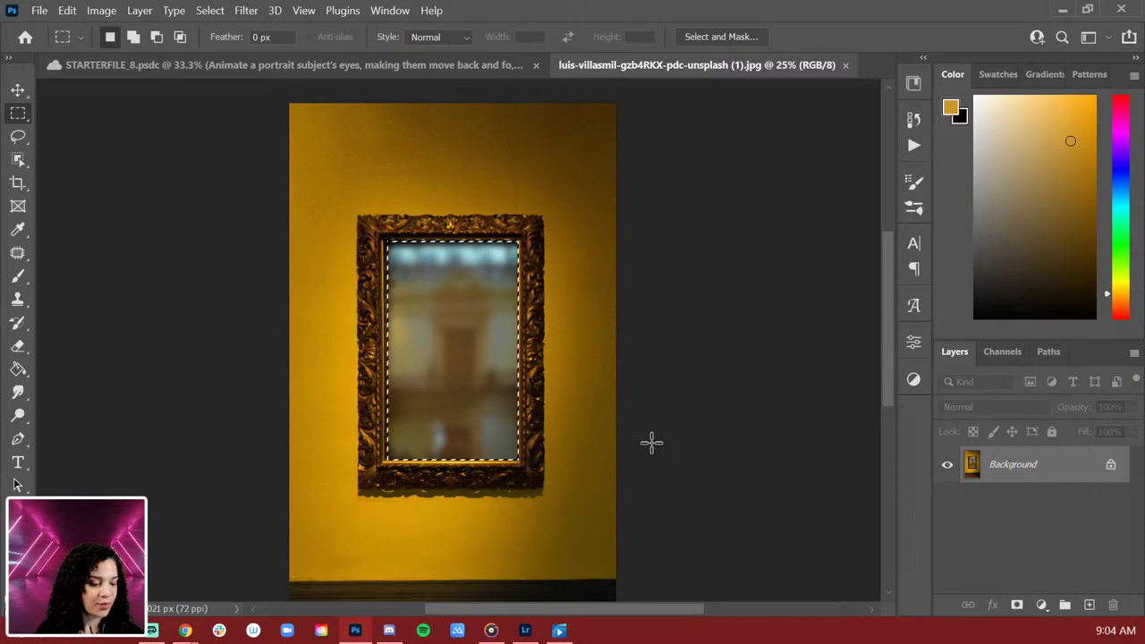
left_click(1016, 605)
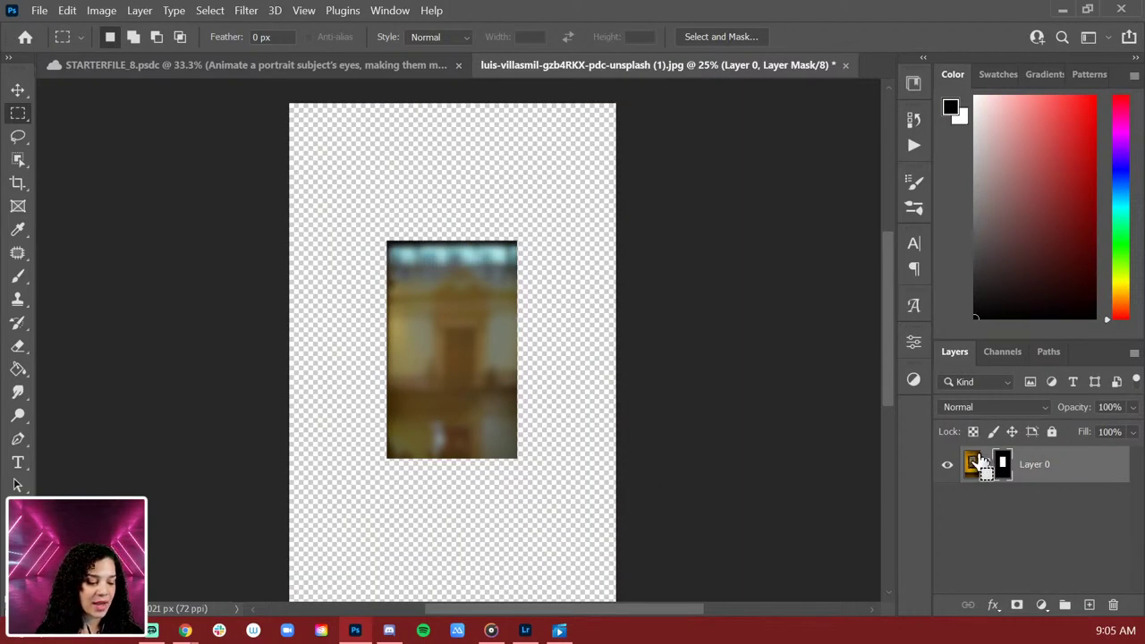
key("ctrl+z")
right_click(414, 292)
left_click(467, 266)
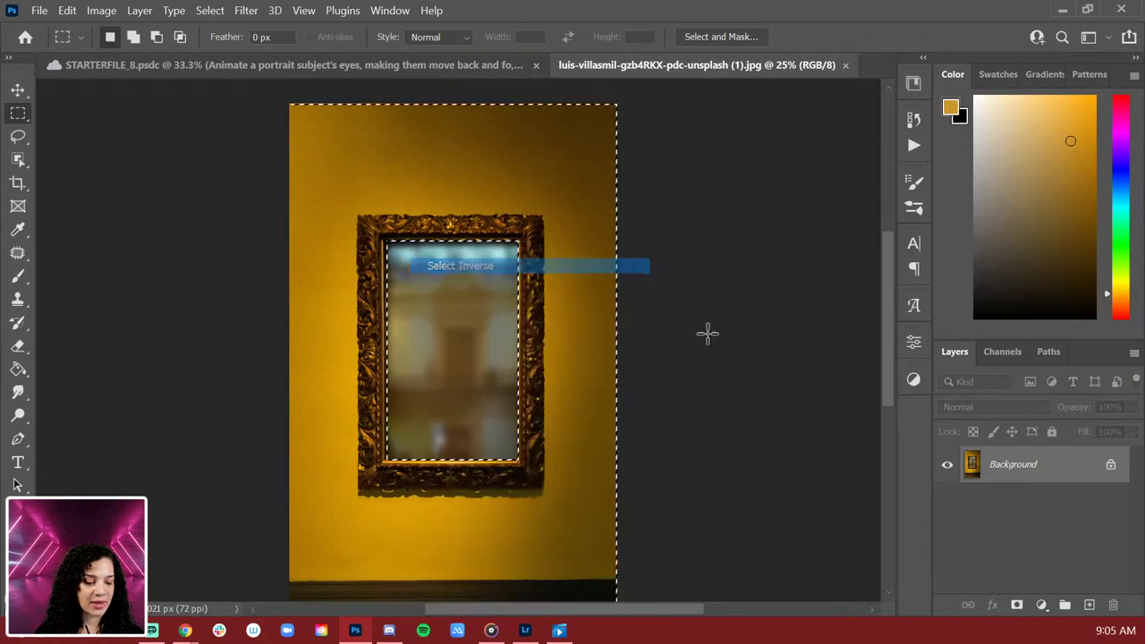
left_click(1016, 605)
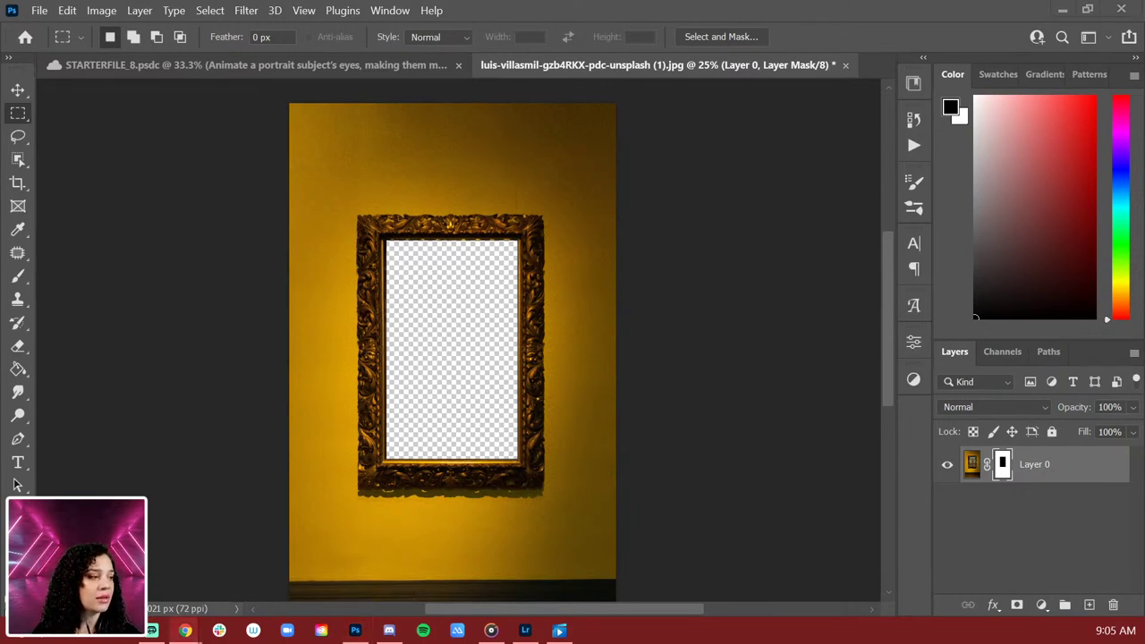
Step: Bring up the woman's portrait photo and examine her face, headdress and red heart, checking it against the frame photo
left_click(566, 29)
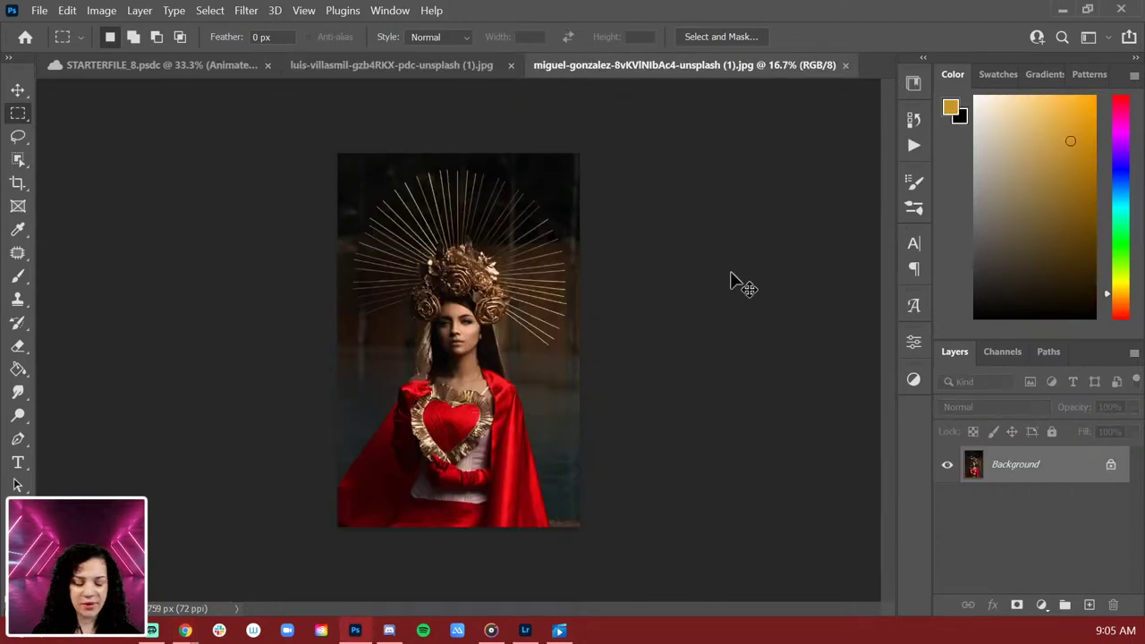
key("ctrl+plus")
key("ctrl+plus")
key("ctrl+plus")
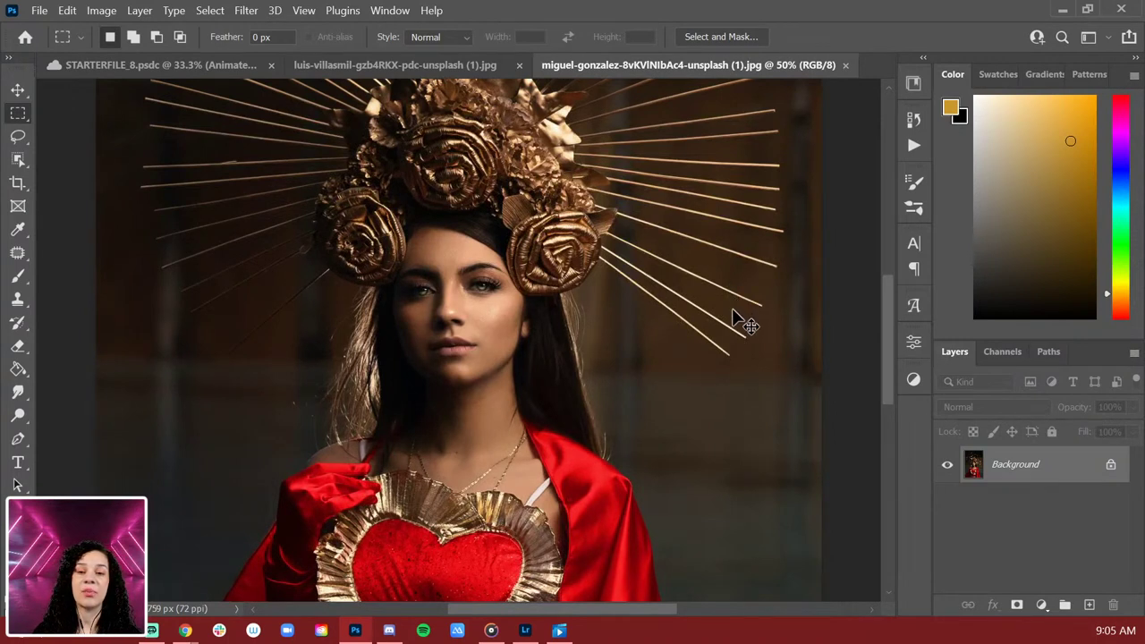
key("ctrl+minus")
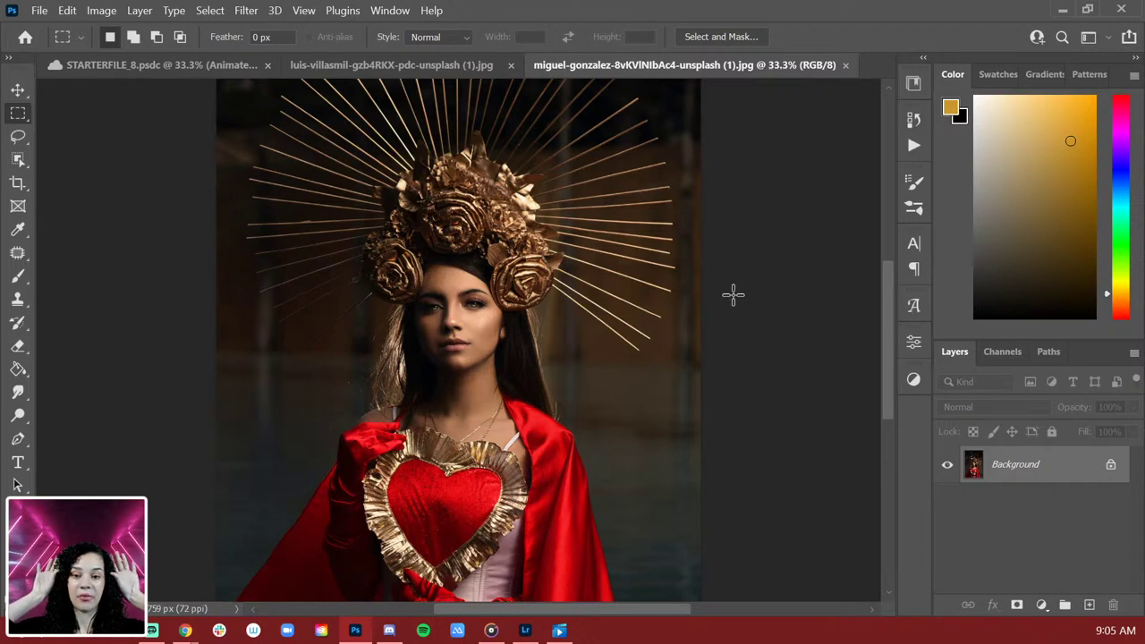
left_click(483, 66)
left_click(674, 68)
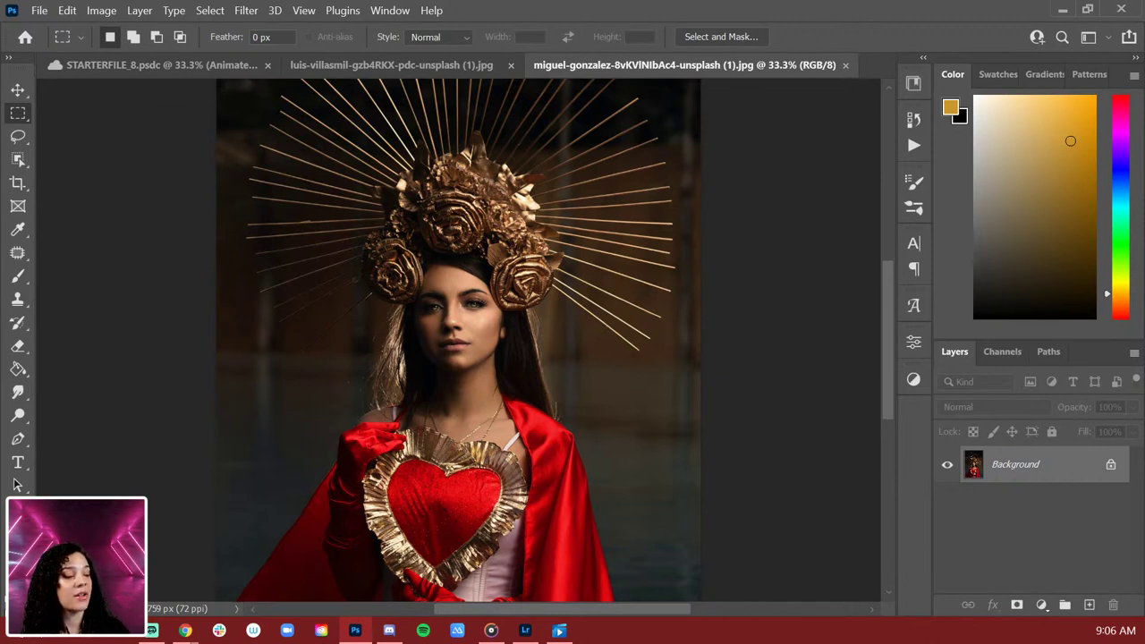
Step: Examine the woman's eyes in the portrait photo at close range, checking them against the whole headdress and face
key("alt+Tab")
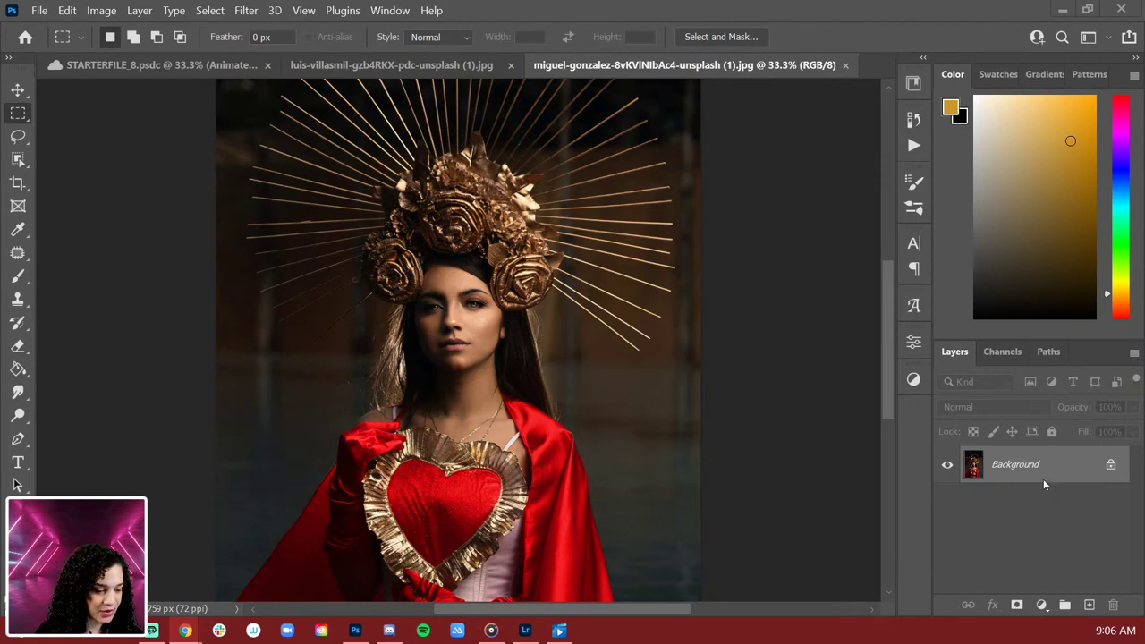
scroll(690, 302, "up", 3)
scroll(601, 312, "up", 5)
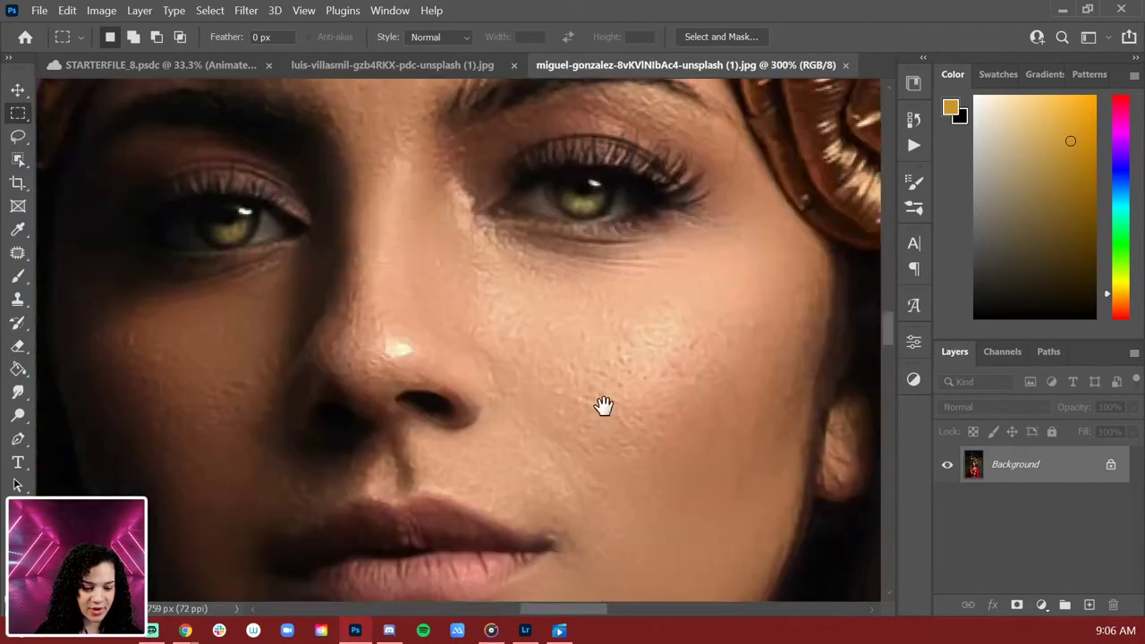
scroll(676, 342, "down", 3)
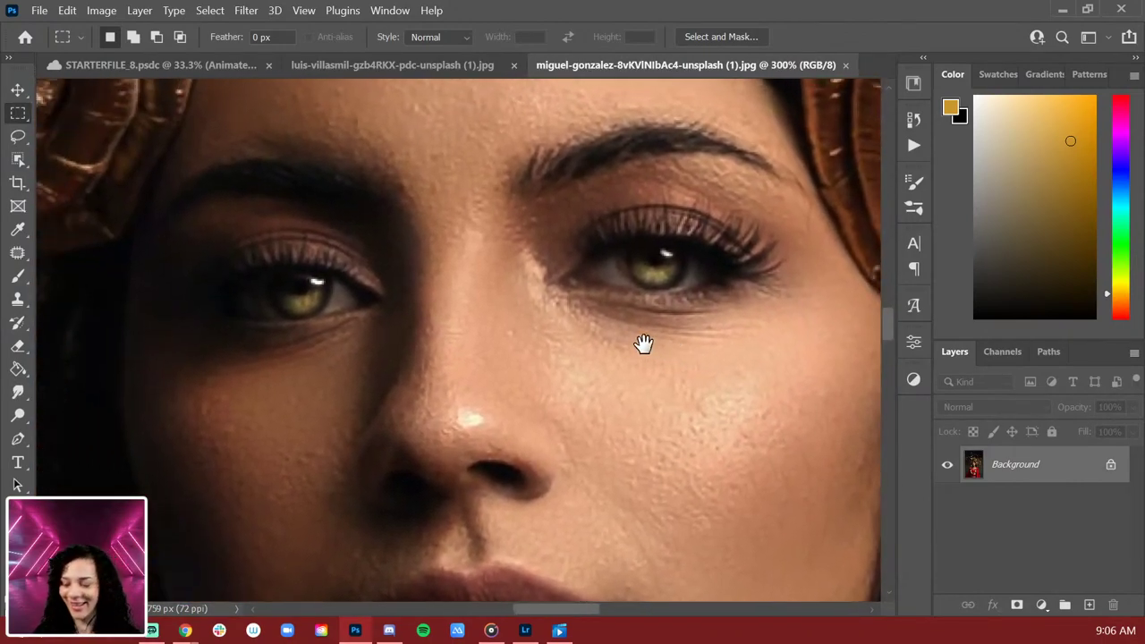
scroll(644, 324, "down", 4)
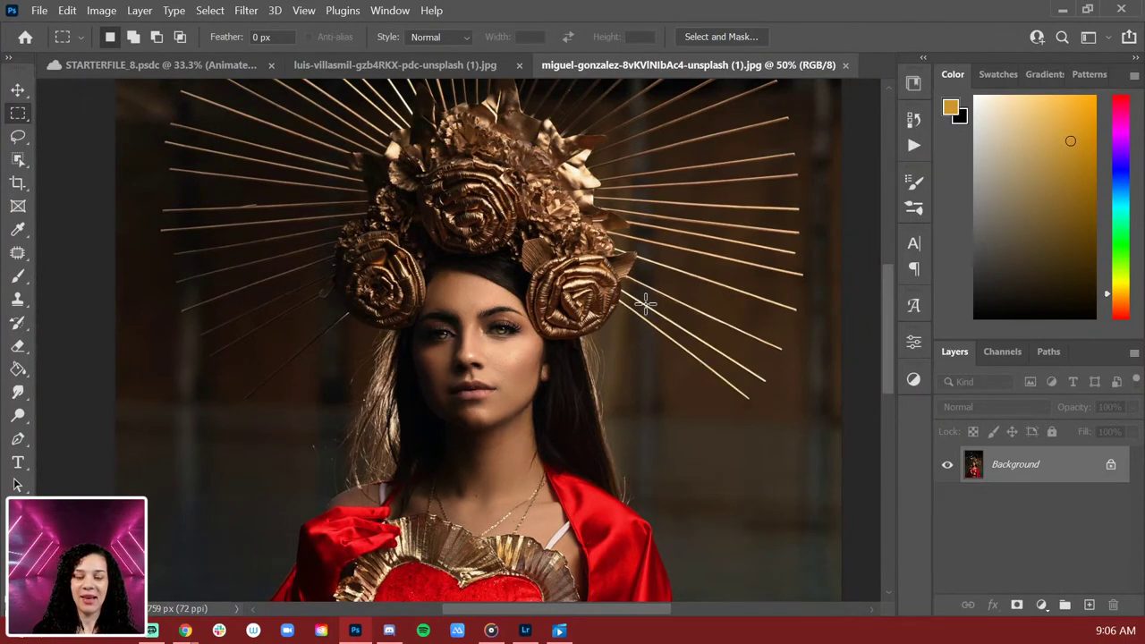
Step: Switch to Lightroom, check the frame photo's orange and red colour mixer channels, and open the edited photo in Photoshop
left_click(424, 66)
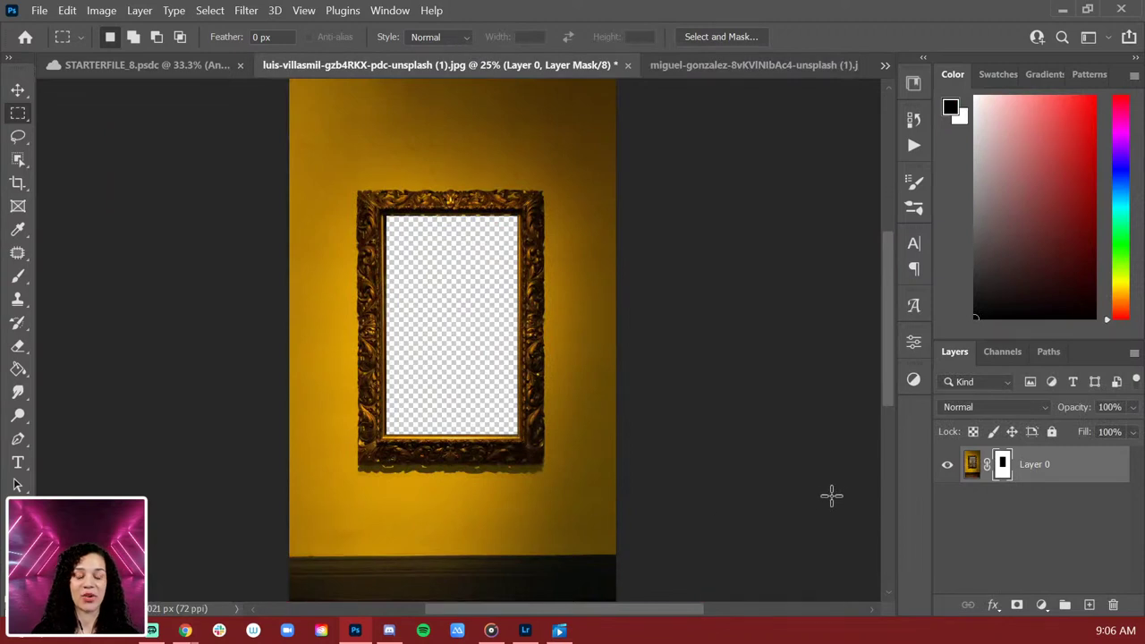
left_click(527, 631)
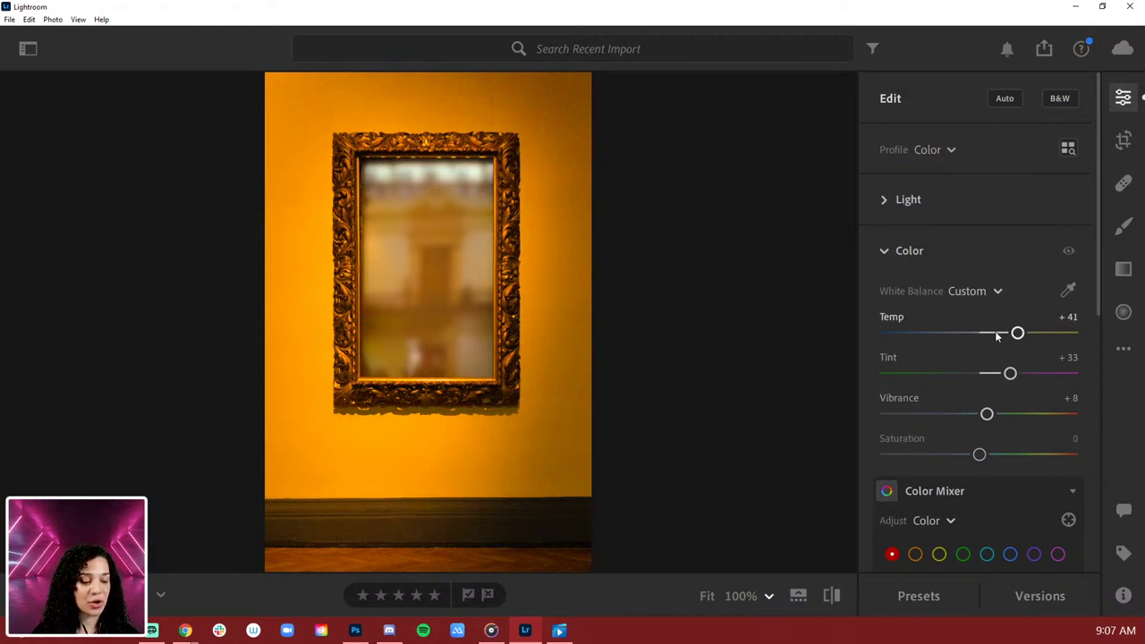
left_click(915, 555)
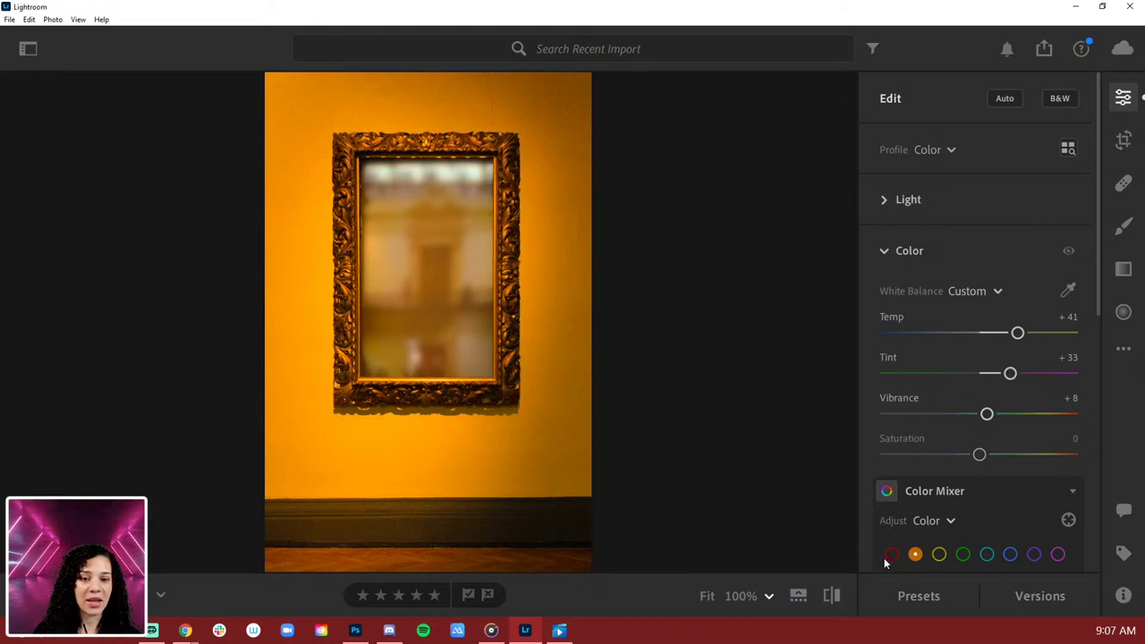
left_click(891, 555)
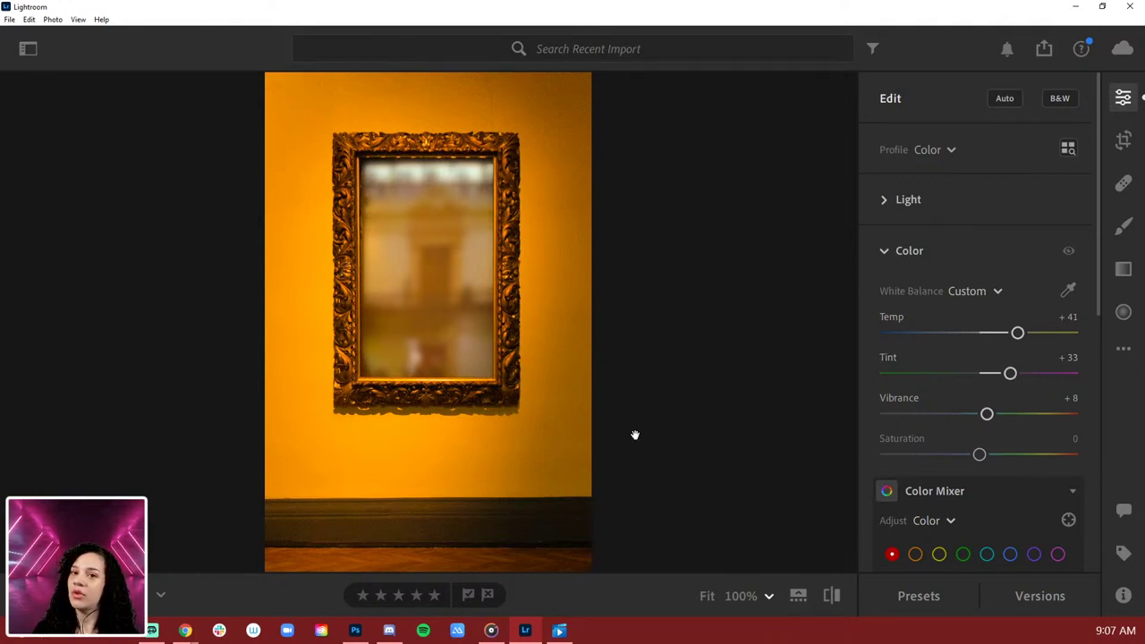
left_click(9, 19)
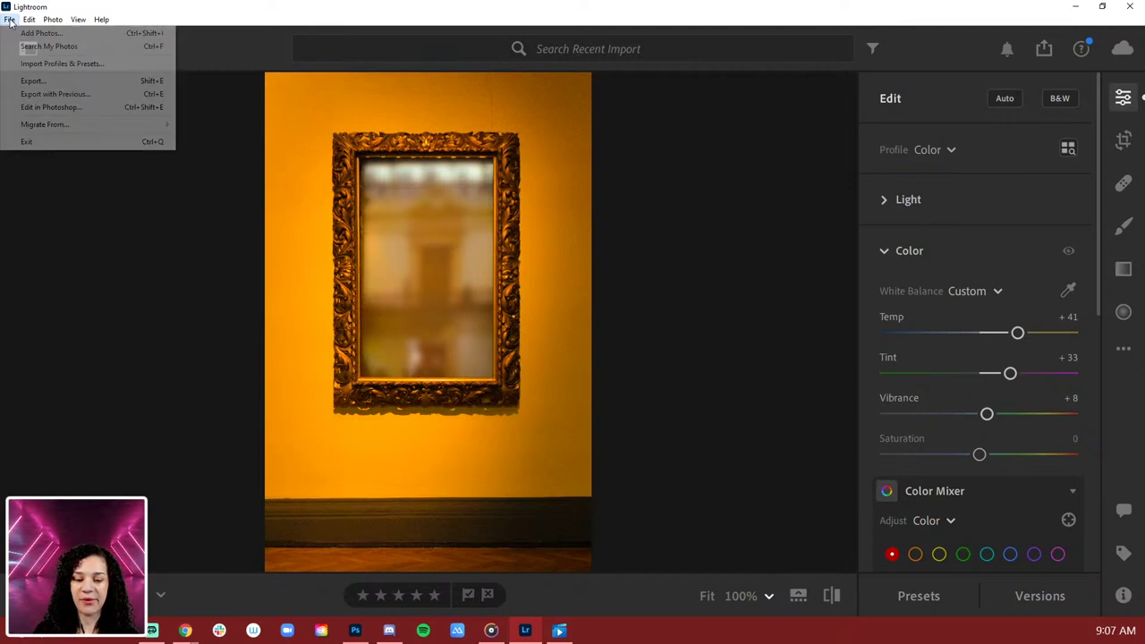
left_click(75, 107)
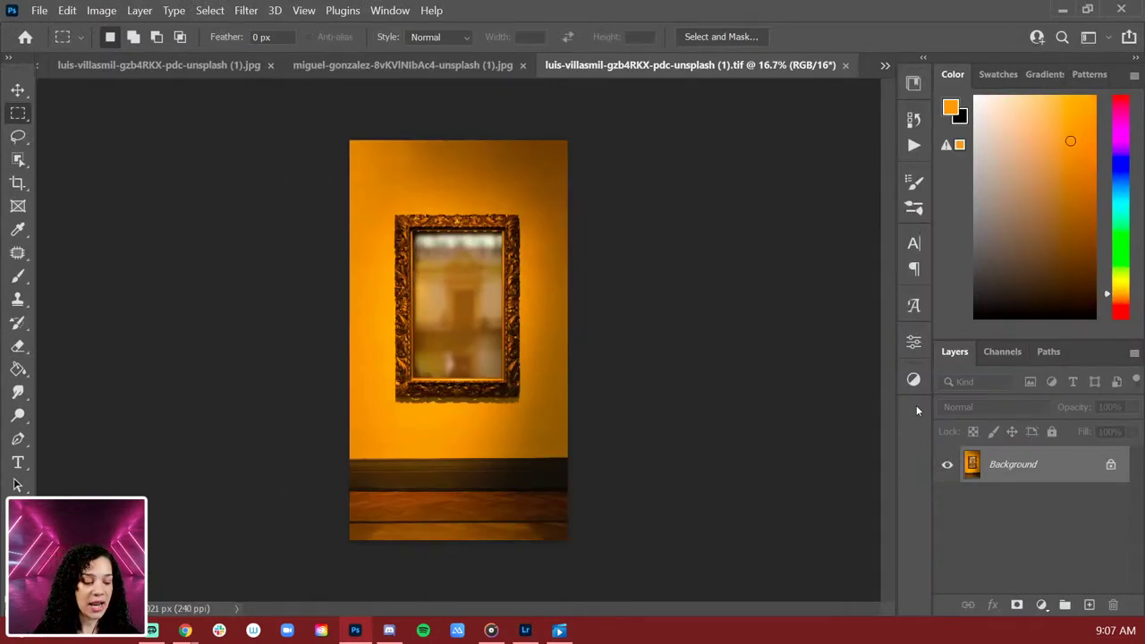
Step: Select the rectangular opening inside the gold frame with the Rectangular Marquee and subtract the excess along its lower edge
key("ctrl+plus")
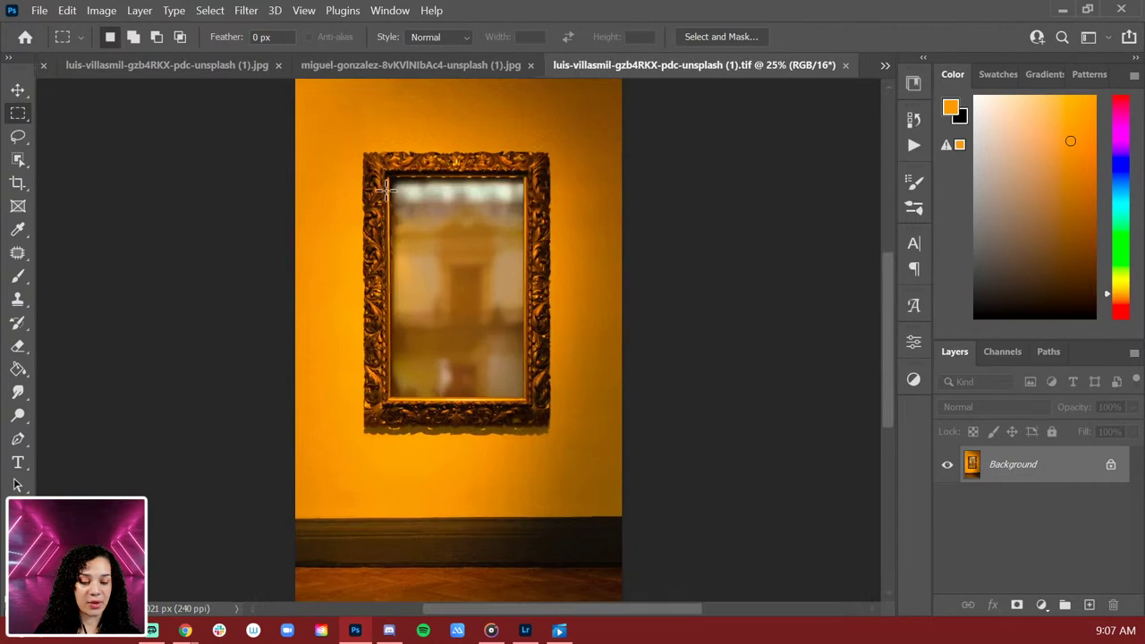
left_click(17, 112)
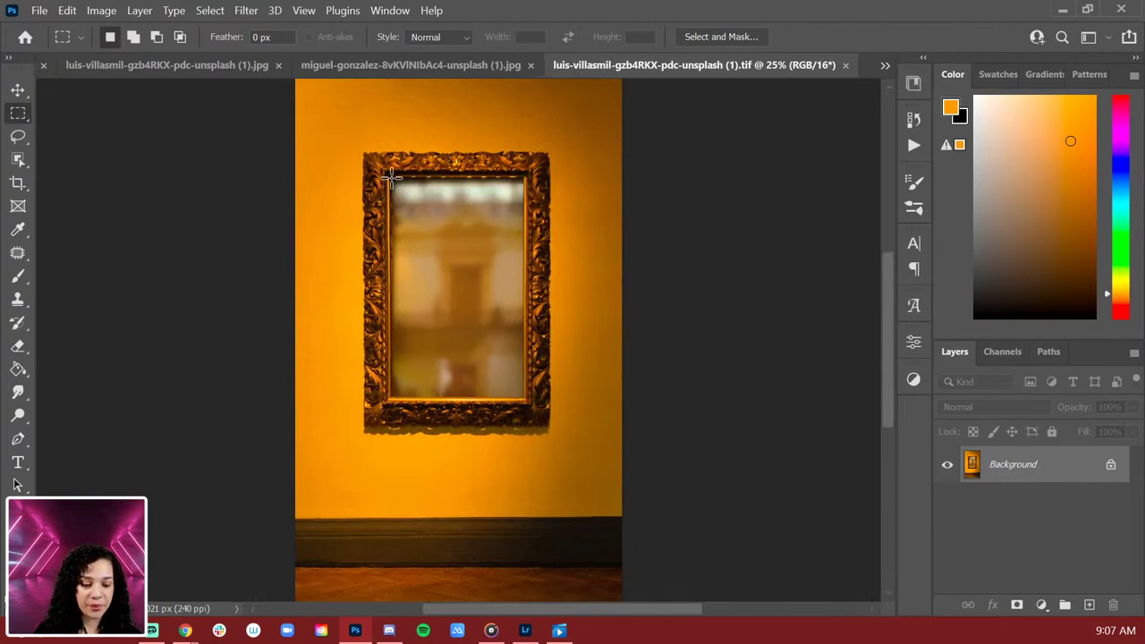
left_click_drag(392, 176, 524, 402)
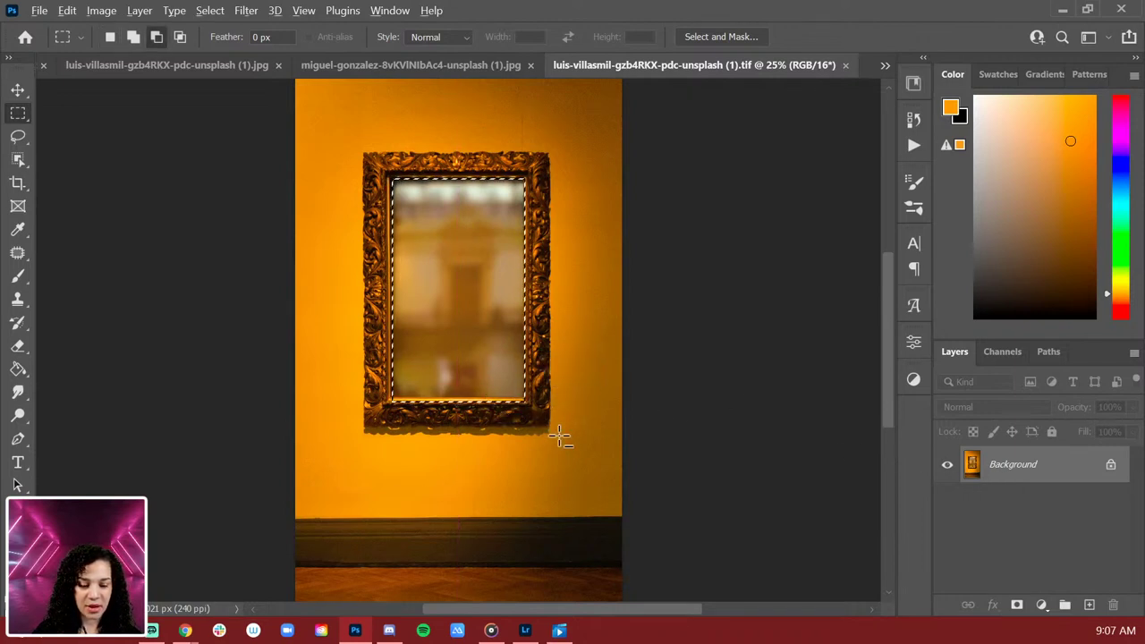
left_click_drag(560, 438, 358, 396)
key("Escape")
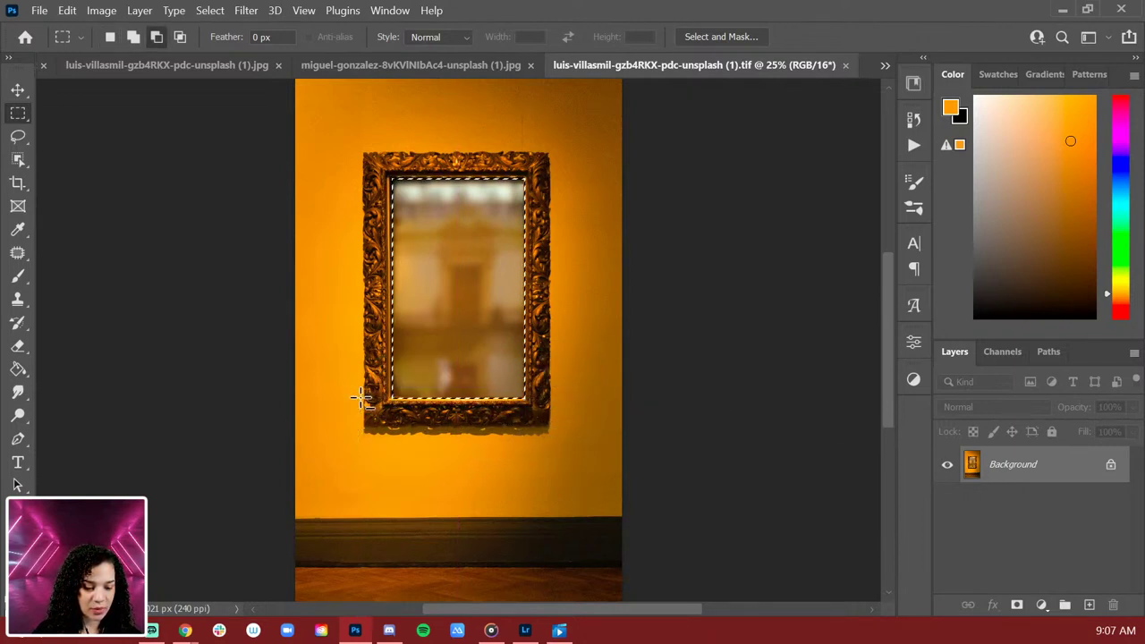
Step: Invert the marquee selection and add it as a layer mask to cut out the frame's opening
right_click(462, 311)
left_click(489, 263)
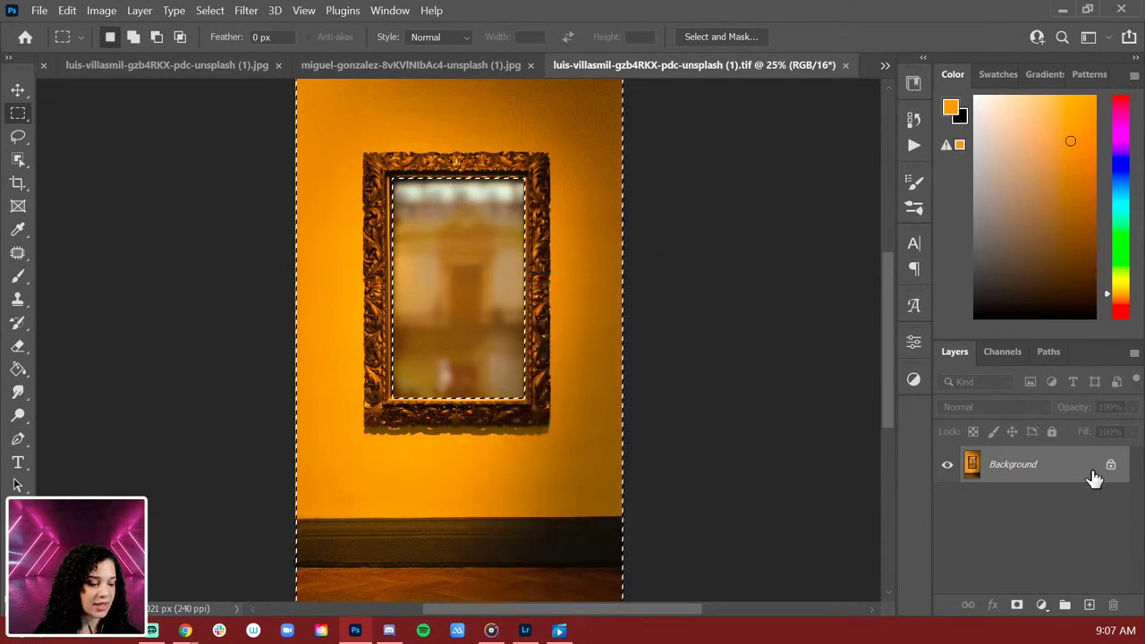
left_click(1017, 605)
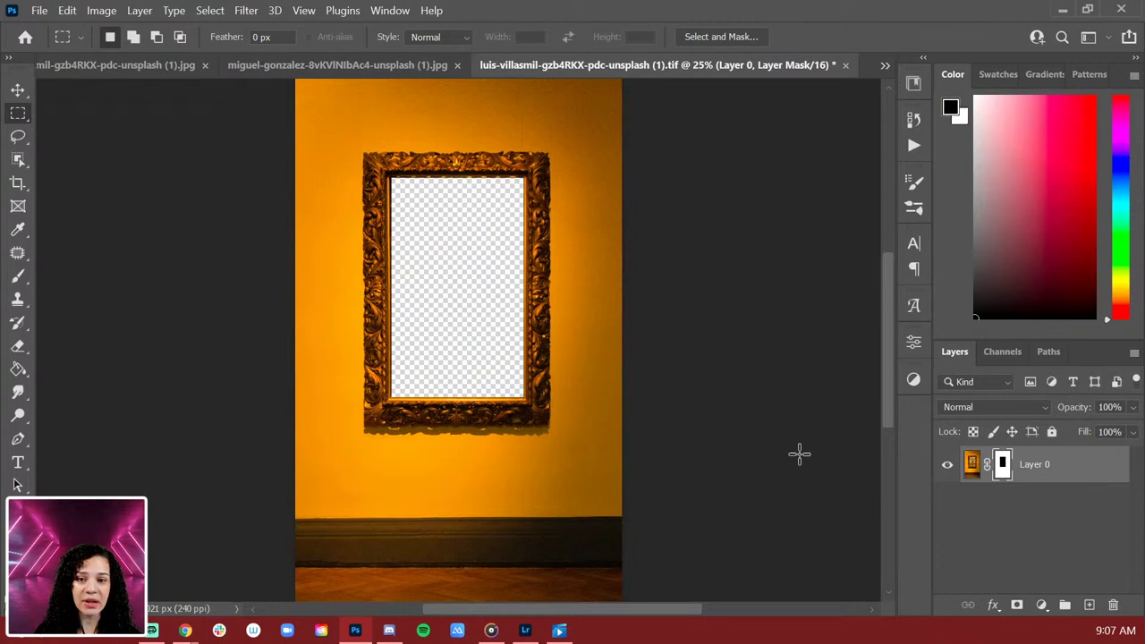
Step: Crop the masked frame photo to a nearly square image, removing the floor, baseboard and excess wall above and below the frame
key("ctrl+minus")
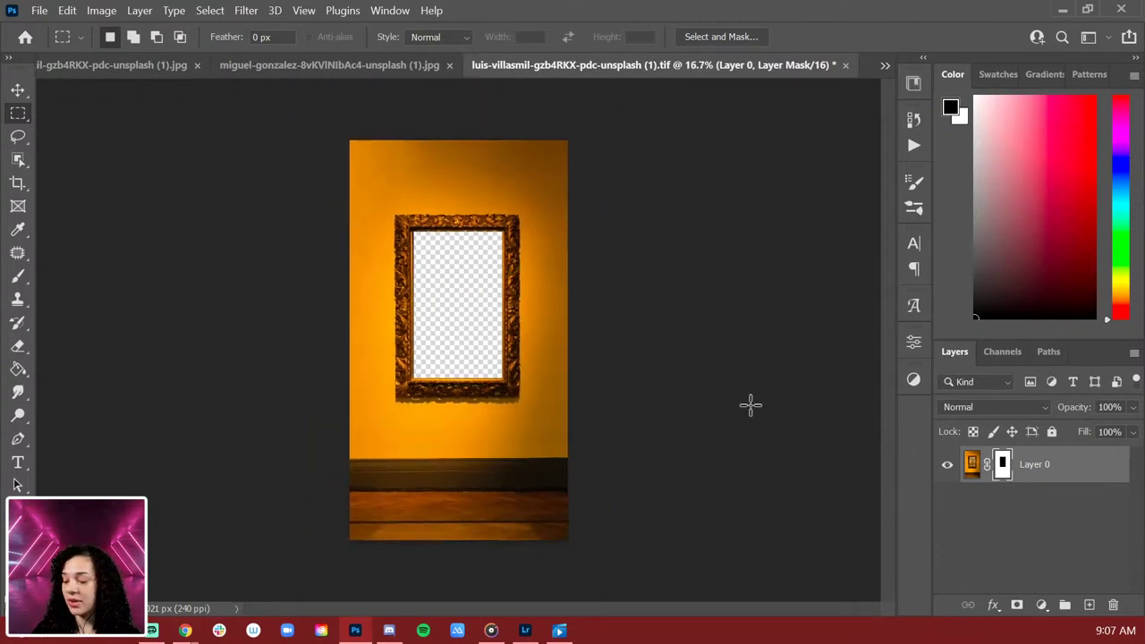
key("c")
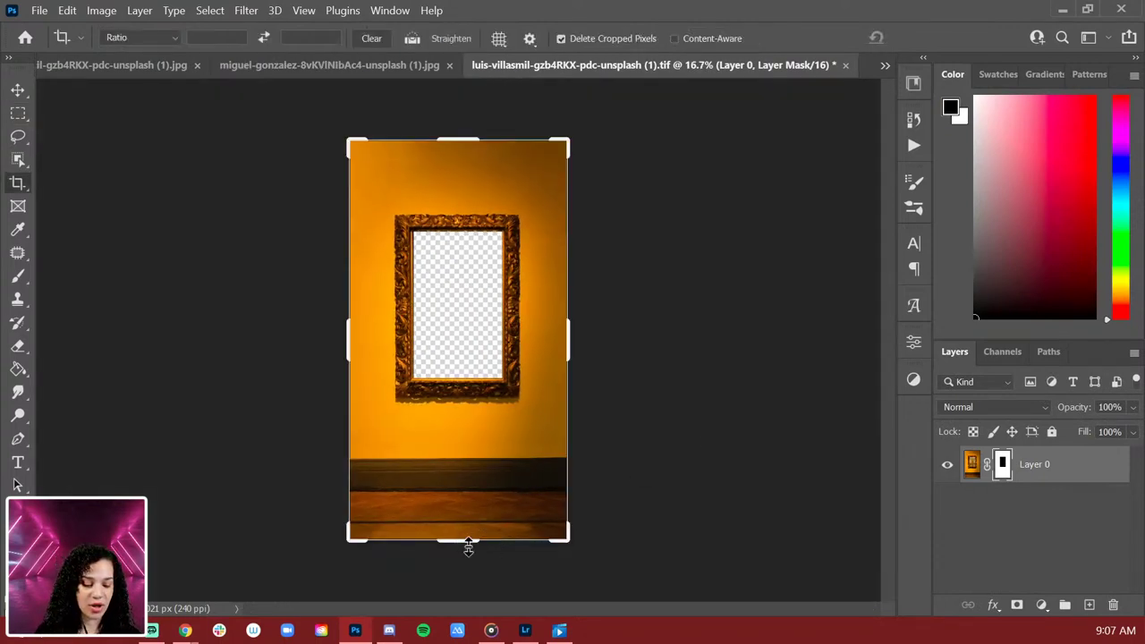
left_click_drag(467, 546, 479, 490)
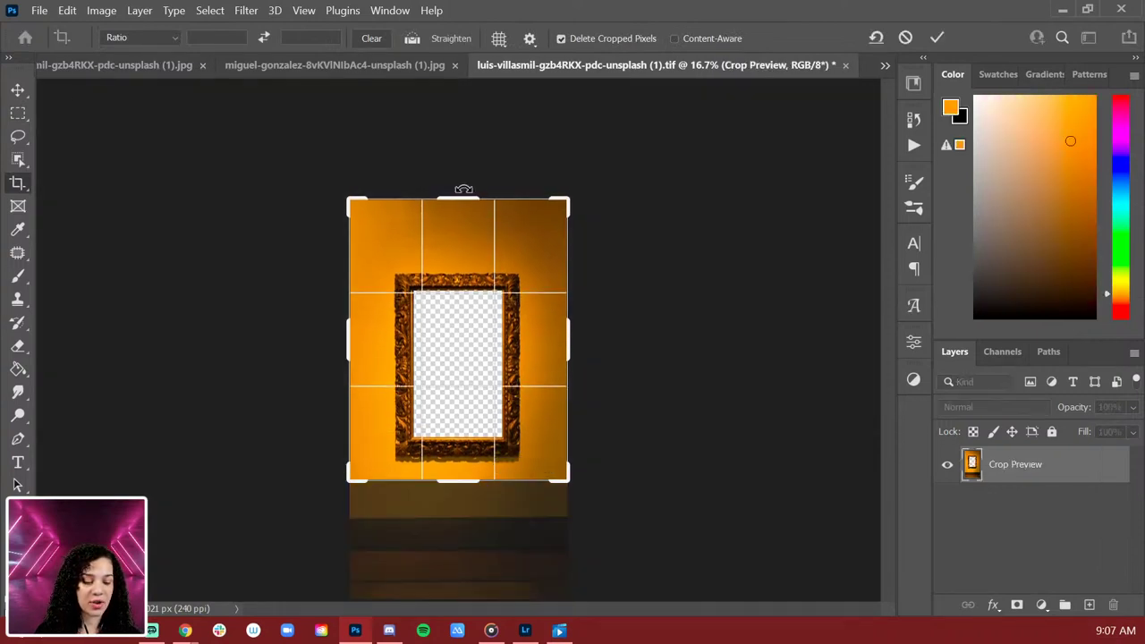
left_click_drag(458, 198, 461, 224)
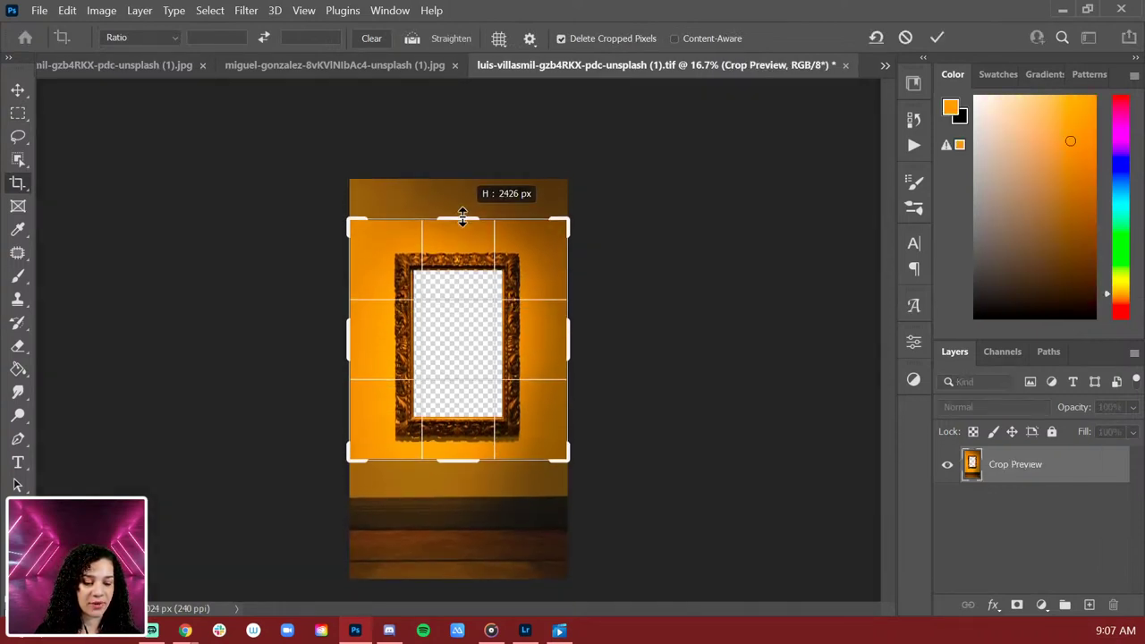
key("Return")
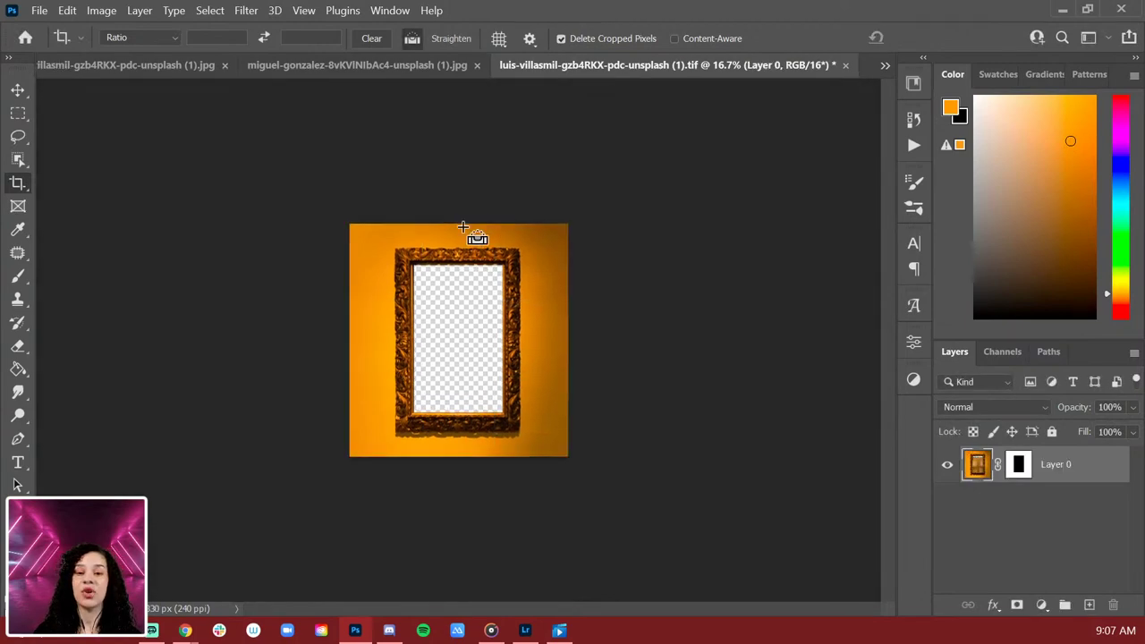
key("ctrl+equal")
key("ctrl+equal")
key("ctrl+equal")
key("ctrl+minus")
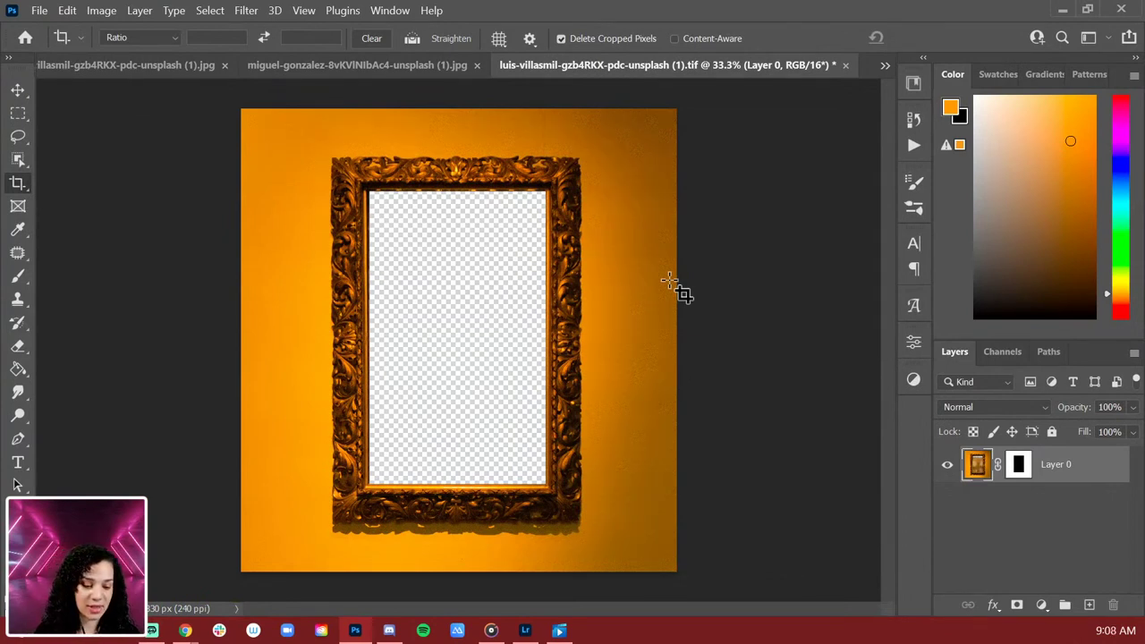
Step: Bring up the woman's portrait photo and unlock its Background layer
left_click(349, 65)
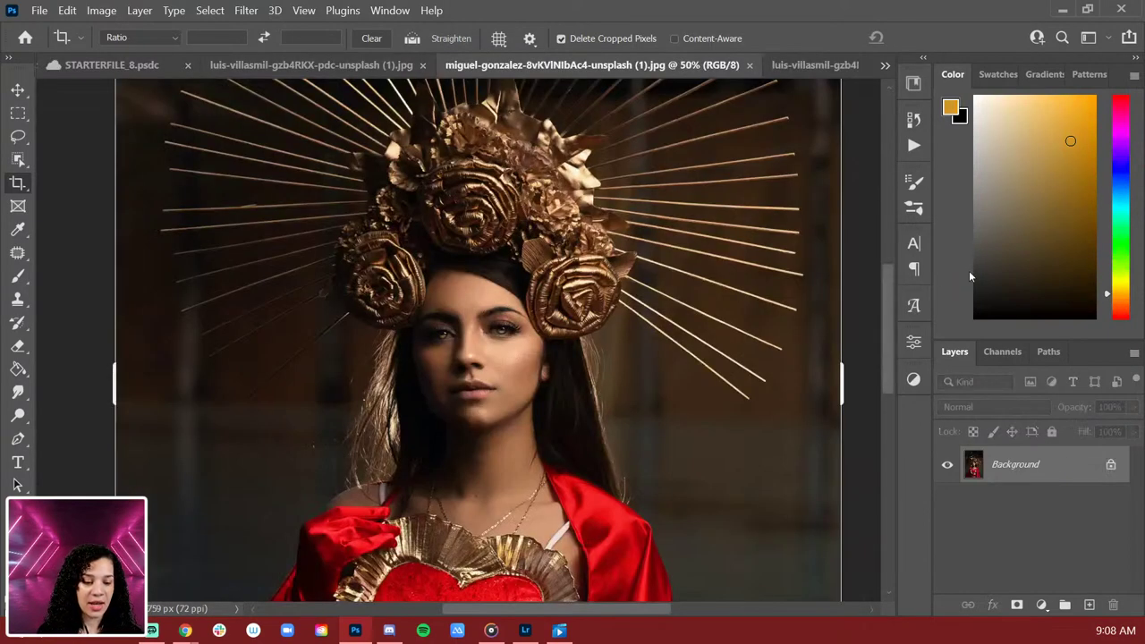
left_click(21, 115)
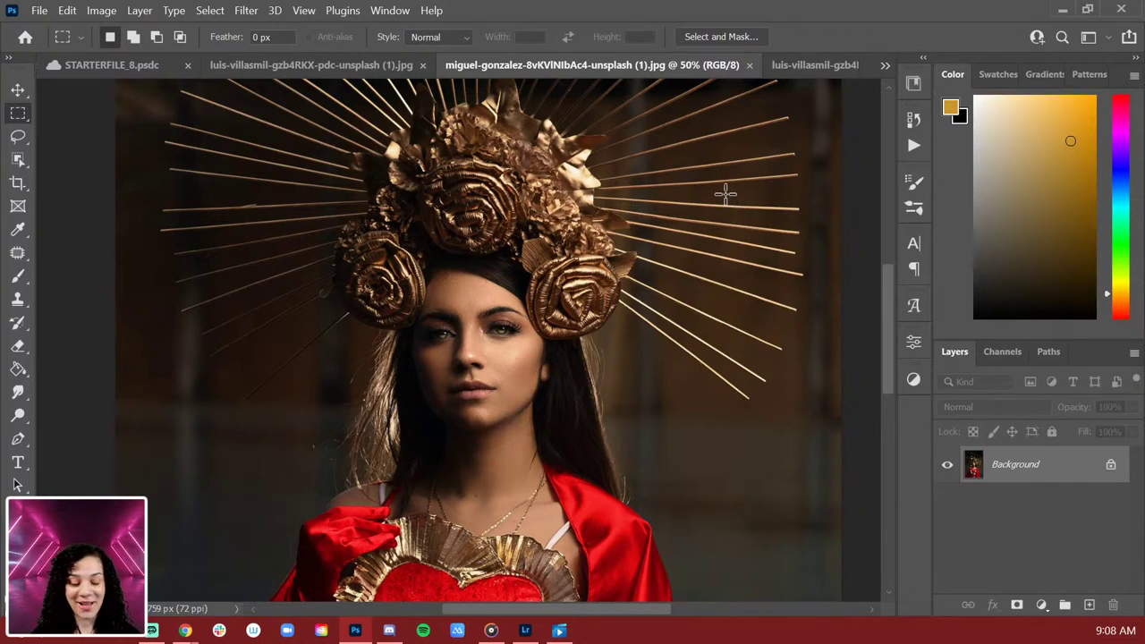
key("ctrl+minus")
key("ctrl+minus")
key("ctrl+minus")
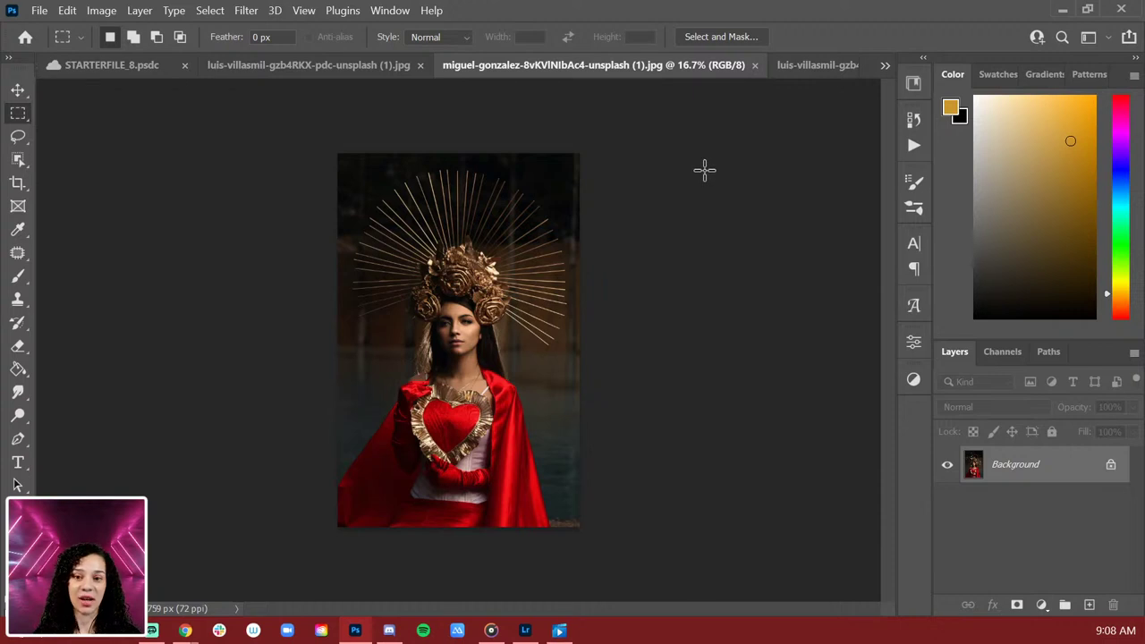
key("ctrl+plus")
key("ctrl+plus")
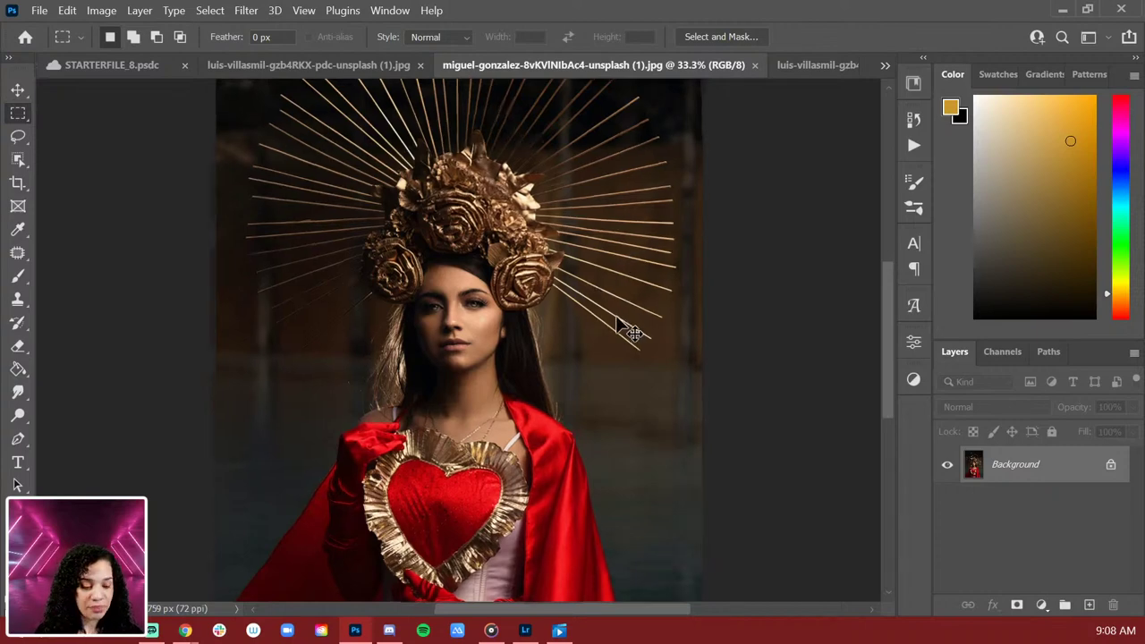
key("ctrl+plus")
key("ctrl+minus")
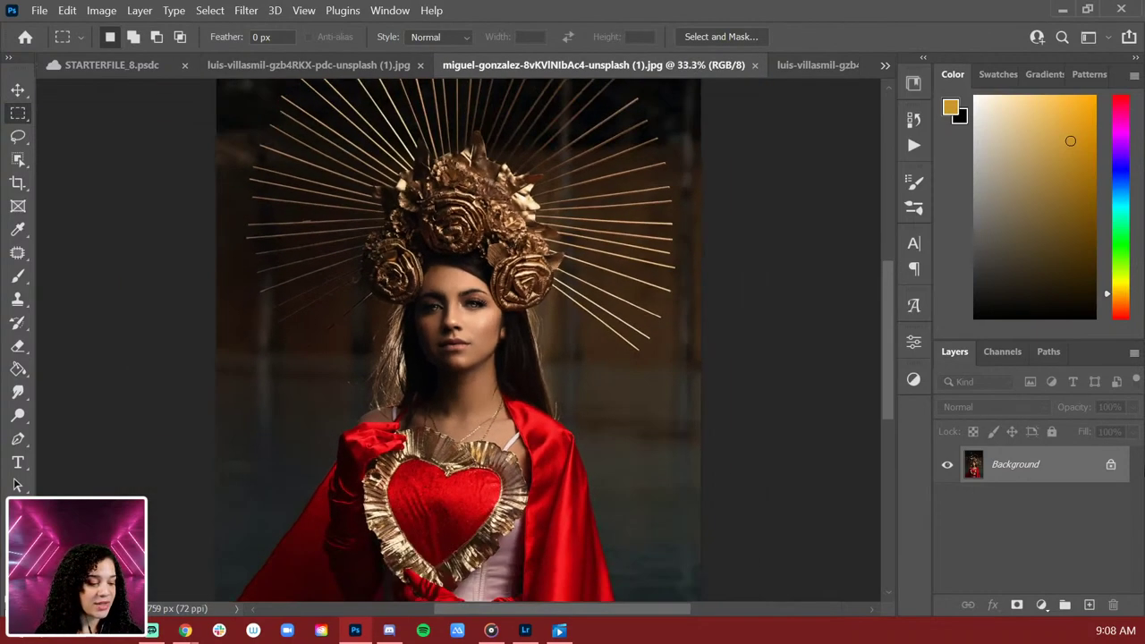
left_click(1114, 467)
key("ctrl+minus")
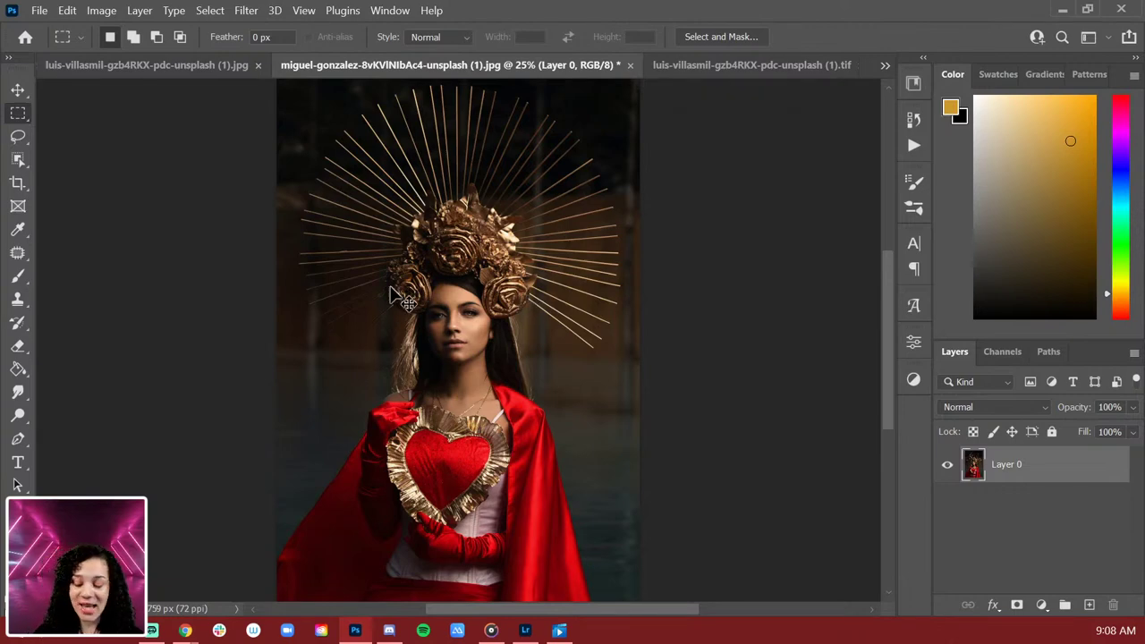
Step: Select the gold flower headdress in the portrait with the Object Selection tool in Rectangle mode
scroll(391, 297, "up", 8)
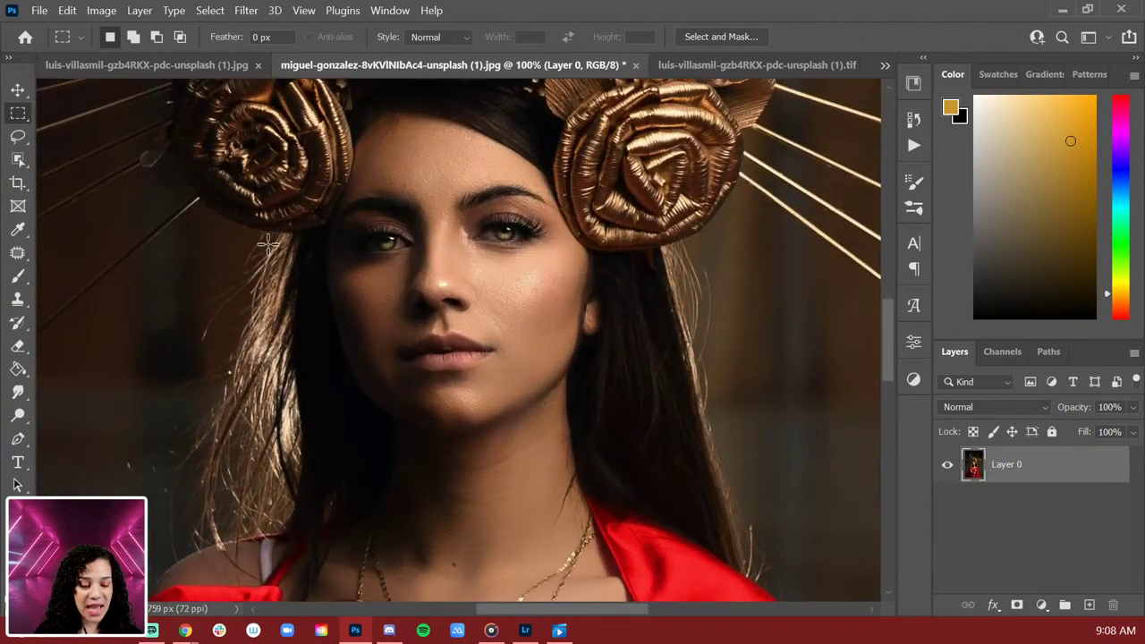
left_click_drag(325, 260, 409, 286)
left_click_drag(419, 121, 540, 468)
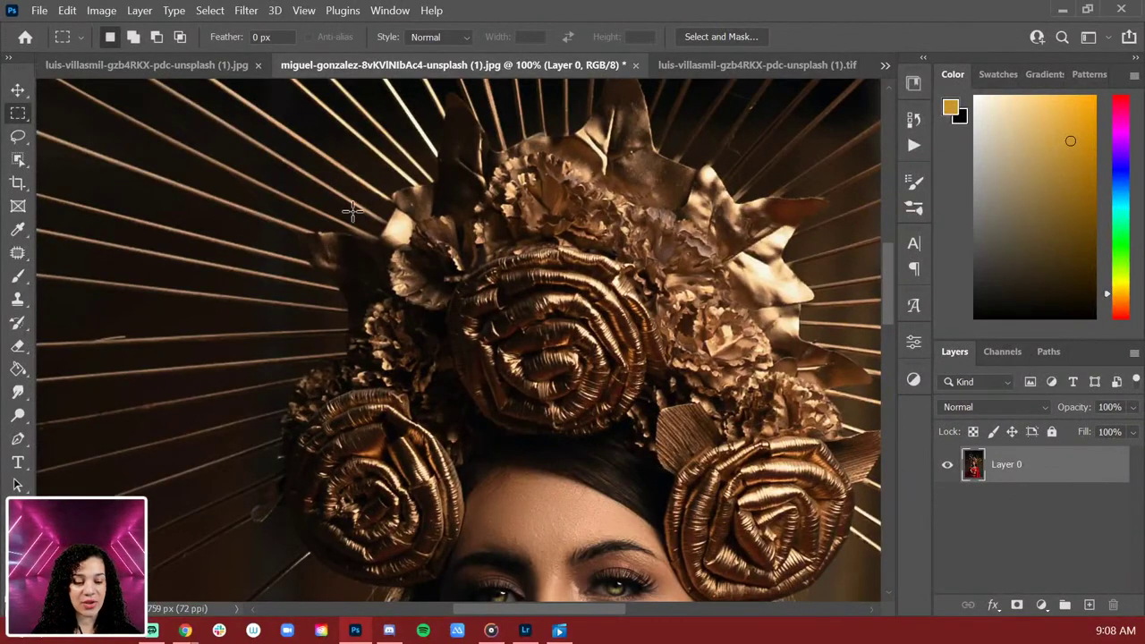
left_click_drag(687, 387, 630, 422)
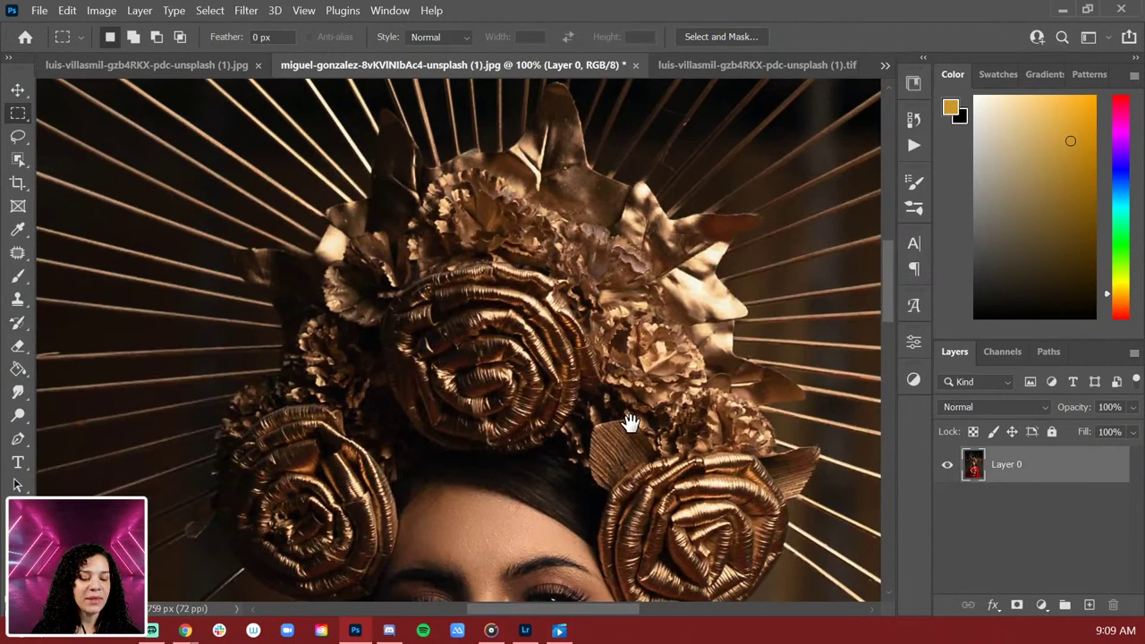
left_click_drag(591, 378, 706, 485)
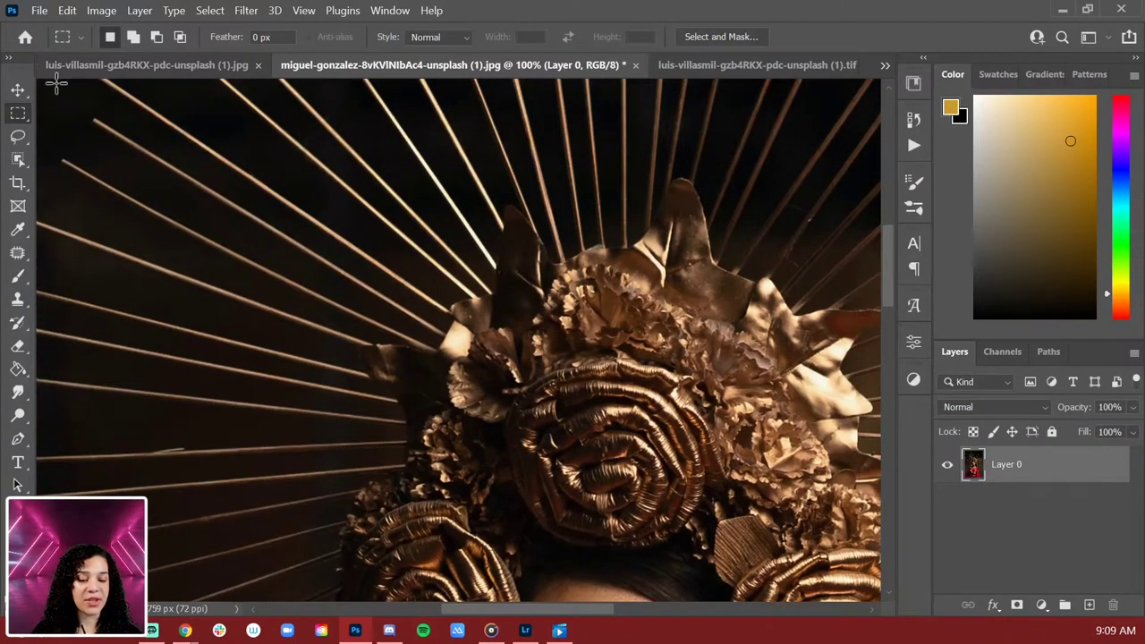
left_click_drag(576, 485, 611, 288)
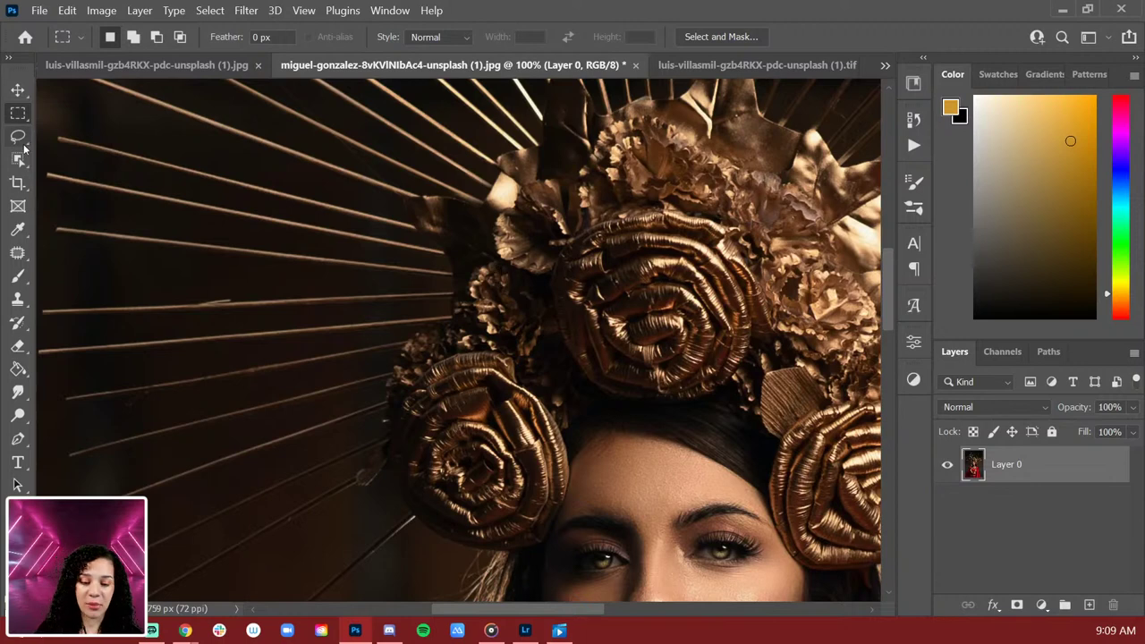
left_click_drag(18, 159, 60, 159)
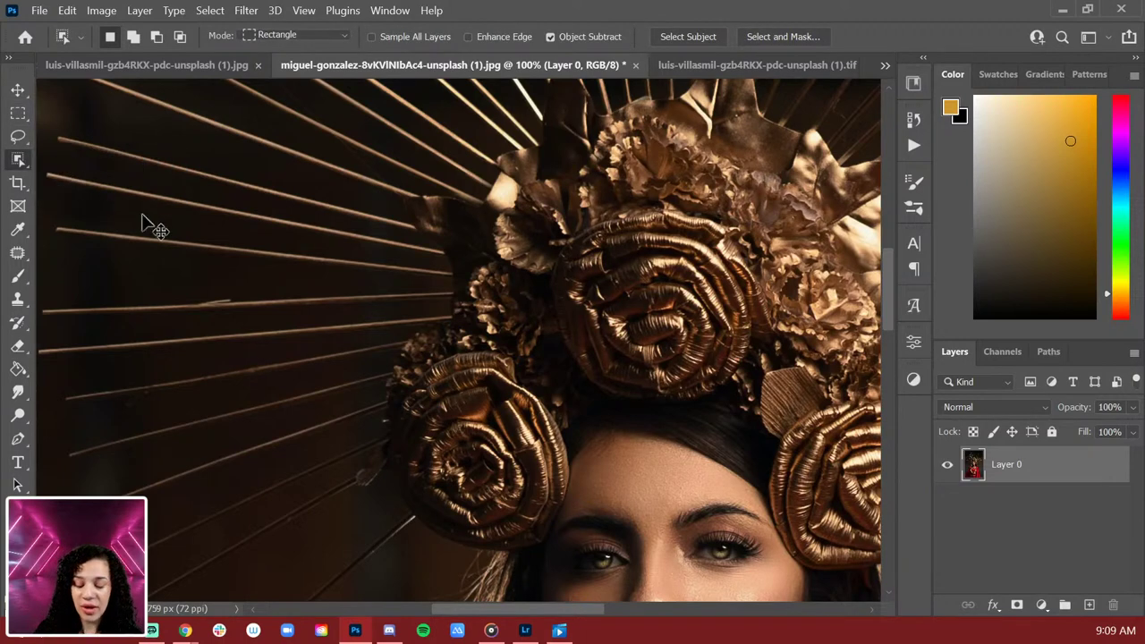
key("ctrl+minus")
key("ctrl+minus")
mouse_move(389, 176)
left_mouse_down()
mouse_move(402, 308)
mouse_move(834, 434)
left_mouse_up()
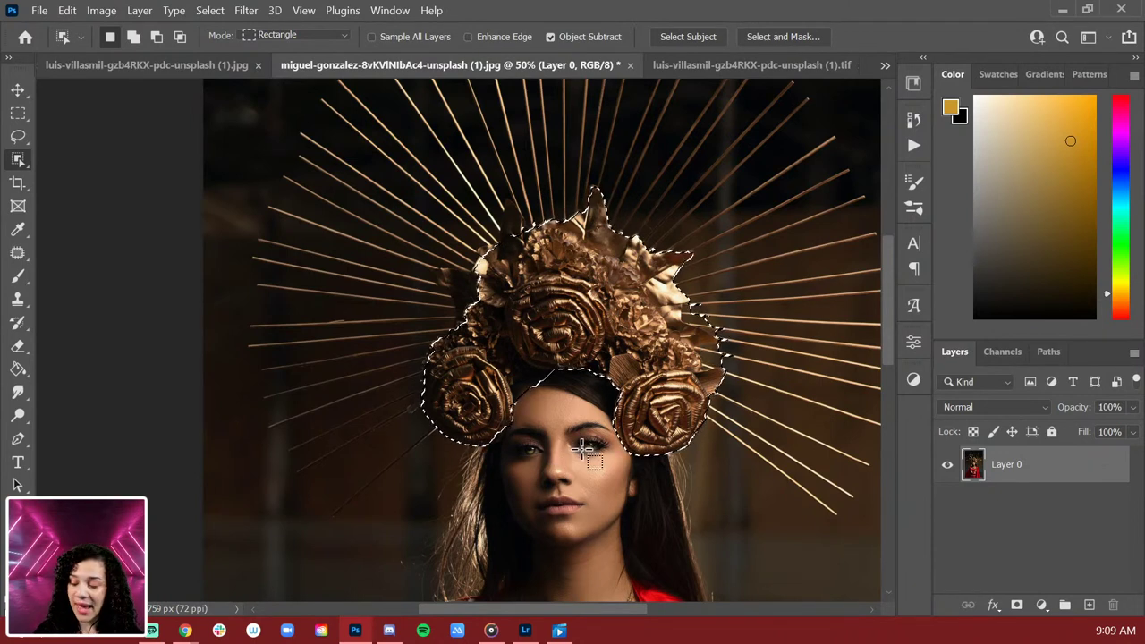
Step: Brush a Quick Selection over the gold flower headdress, adjust it around the leaves beside the rays, and clear the selection
key("ctrl+d")
right_click(18, 162)
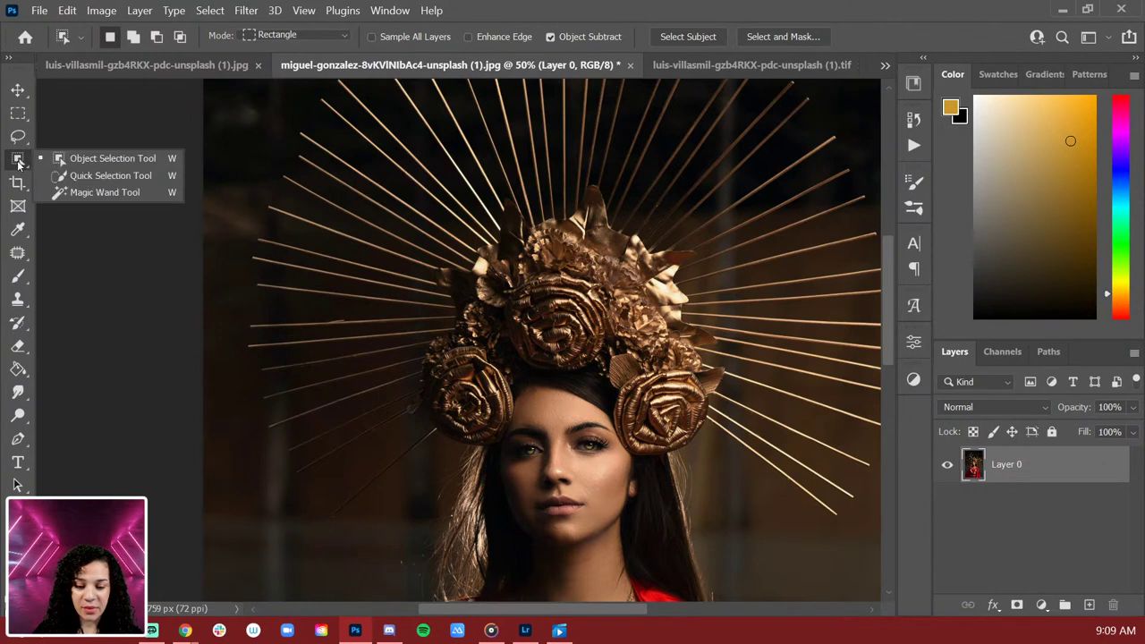
left_click(100, 175)
mouse_move(567, 244)
left_mouse_down()
mouse_move(518, 293)
mouse_move(507, 323)
mouse_move(442, 370)
mouse_move(462, 284)
left_mouse_up()
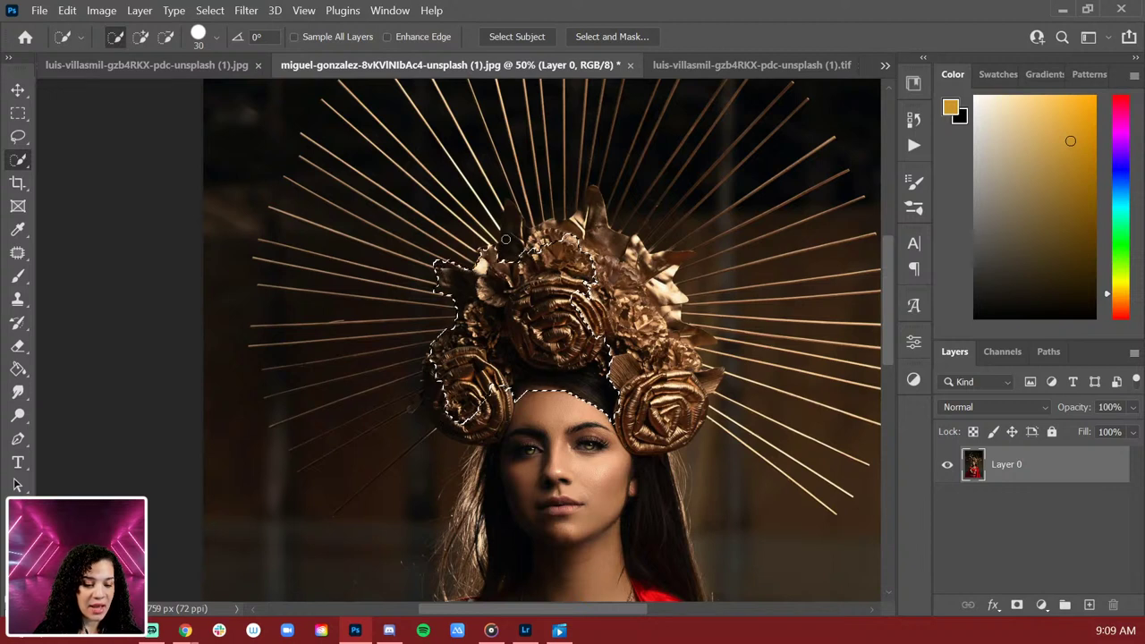
mouse_move(505, 240)
left_mouse_down()
mouse_move(599, 208)
mouse_move(685, 265)
mouse_move(678, 304)
mouse_move(708, 341)
left_mouse_up()
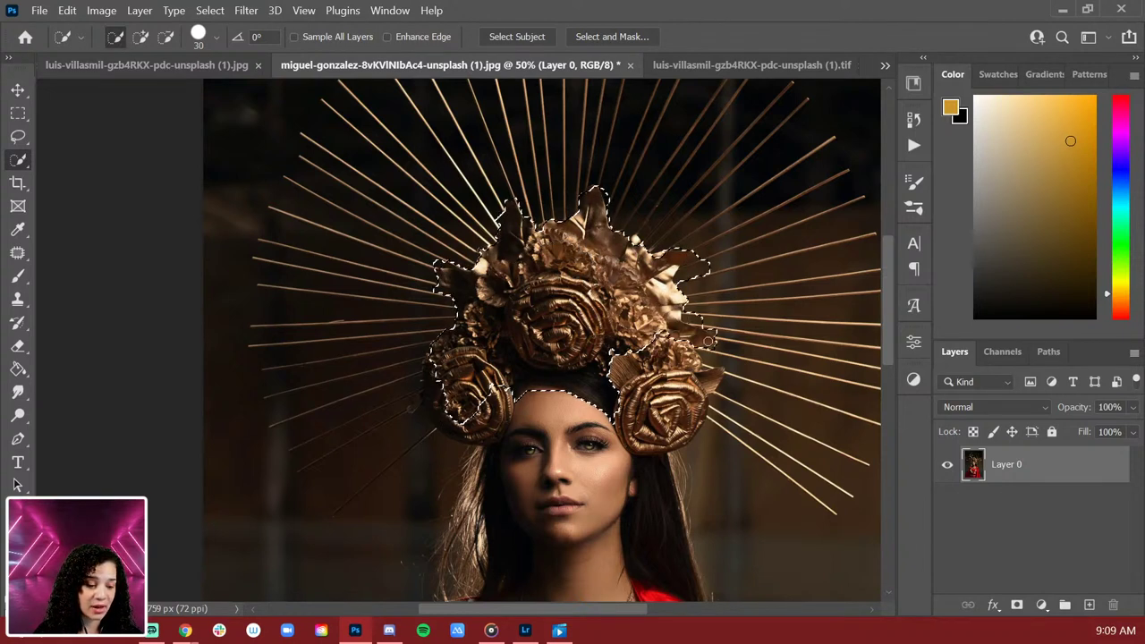
key("alt")
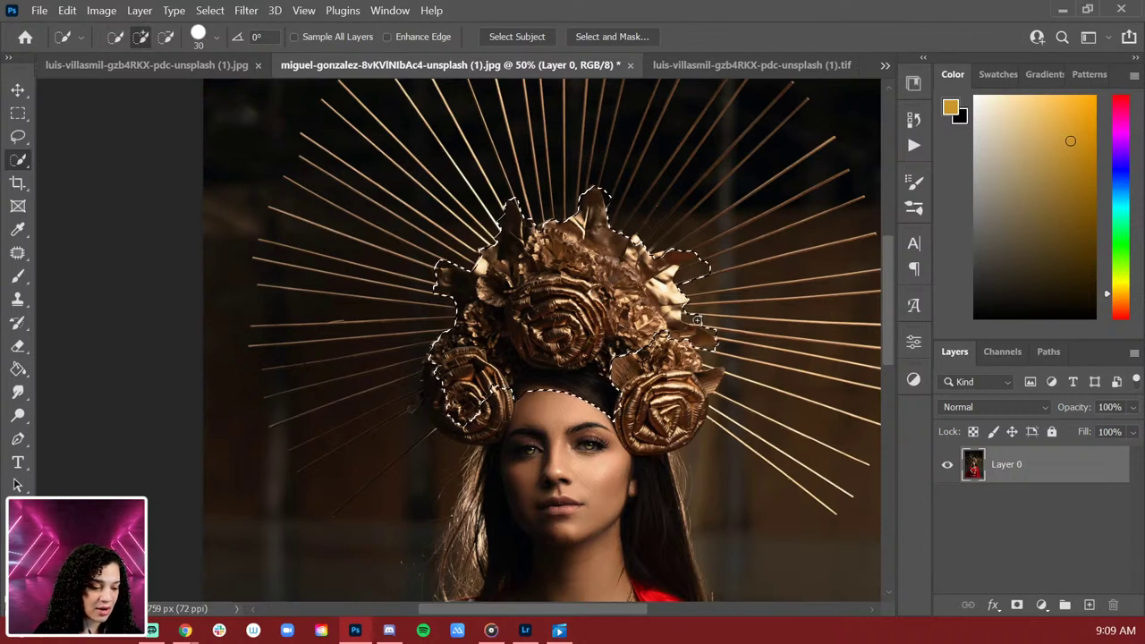
key("alt")
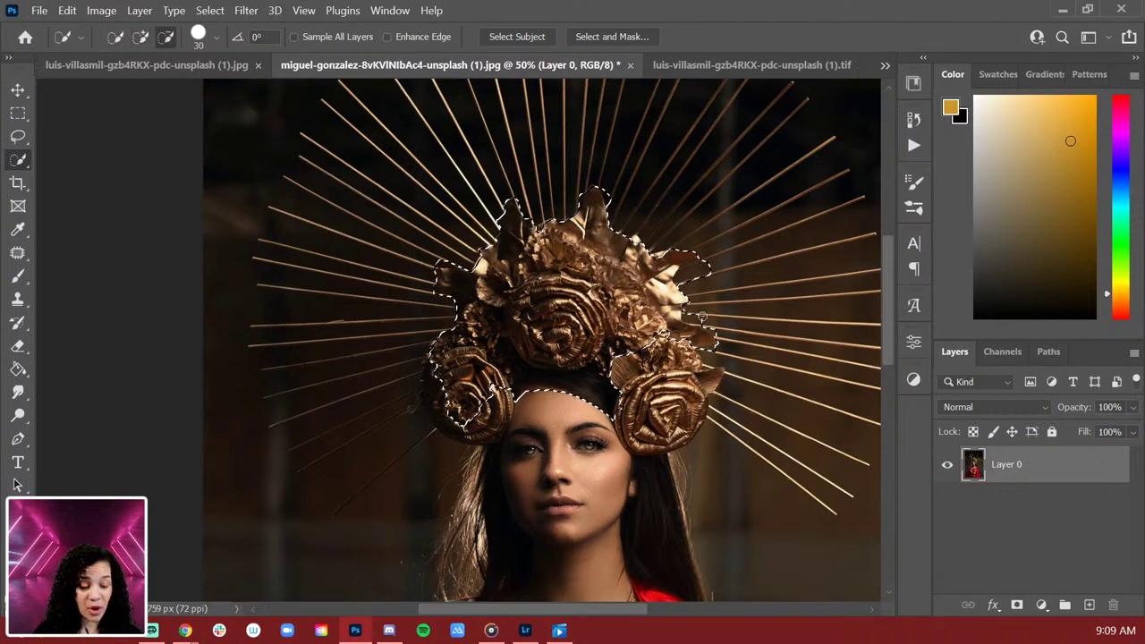
left_click_drag(702, 317, 728, 344)
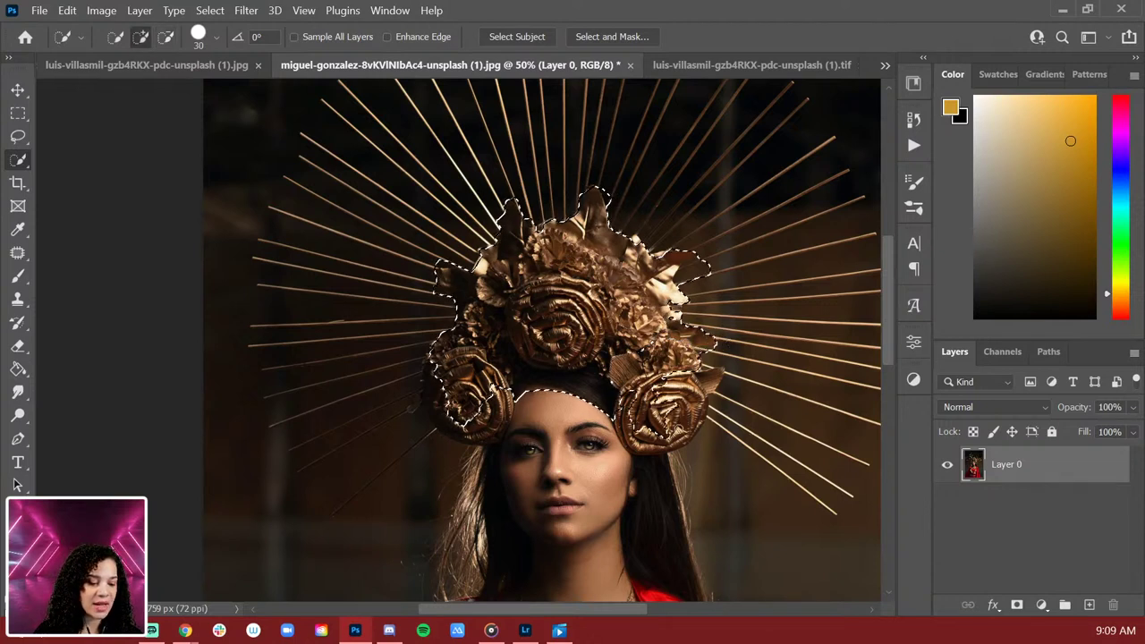
key("ctrl+d")
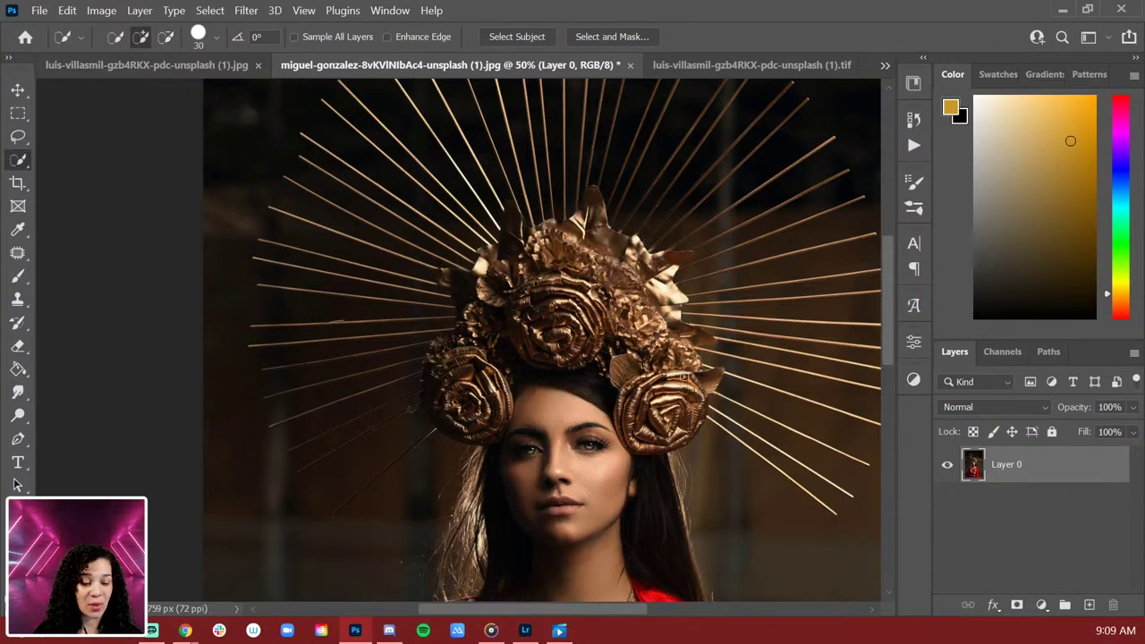
Step: Enter Select and Mask and brush the woman's face, neck, dark hair and the headdress's large roses into the selection
left_click(211, 10)
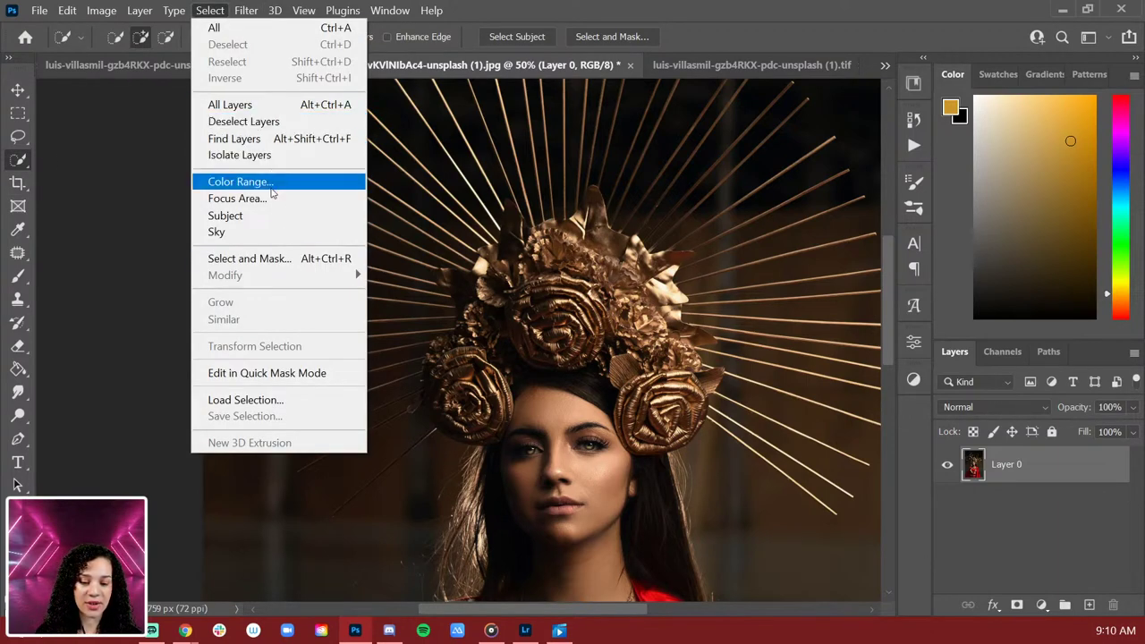
left_click(252, 259)
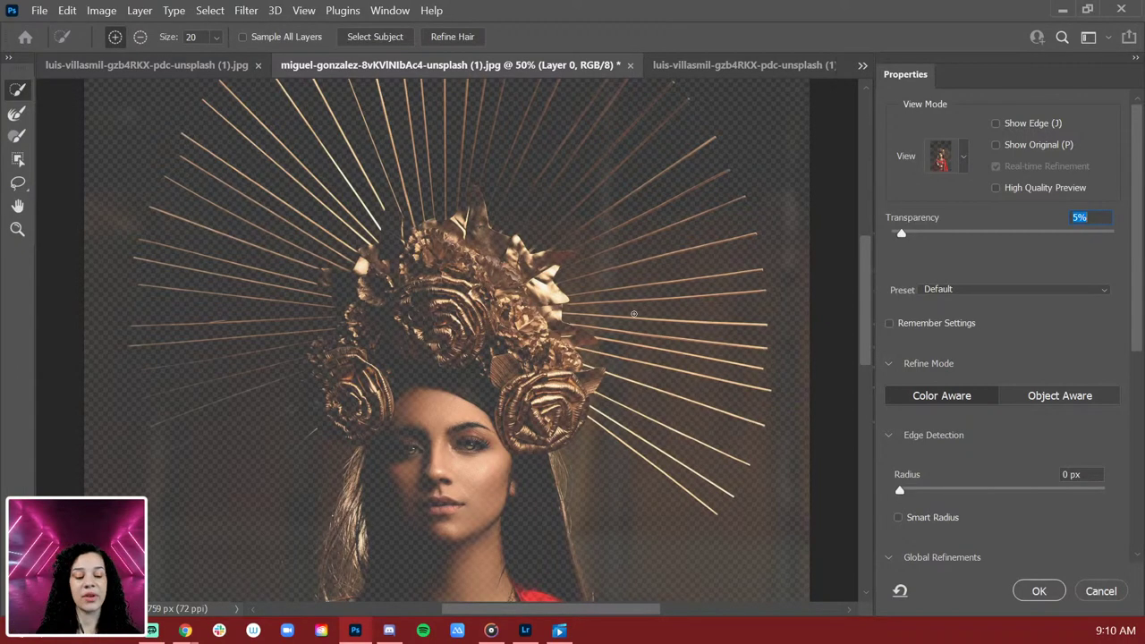
left_click_drag(528, 468, 491, 363)
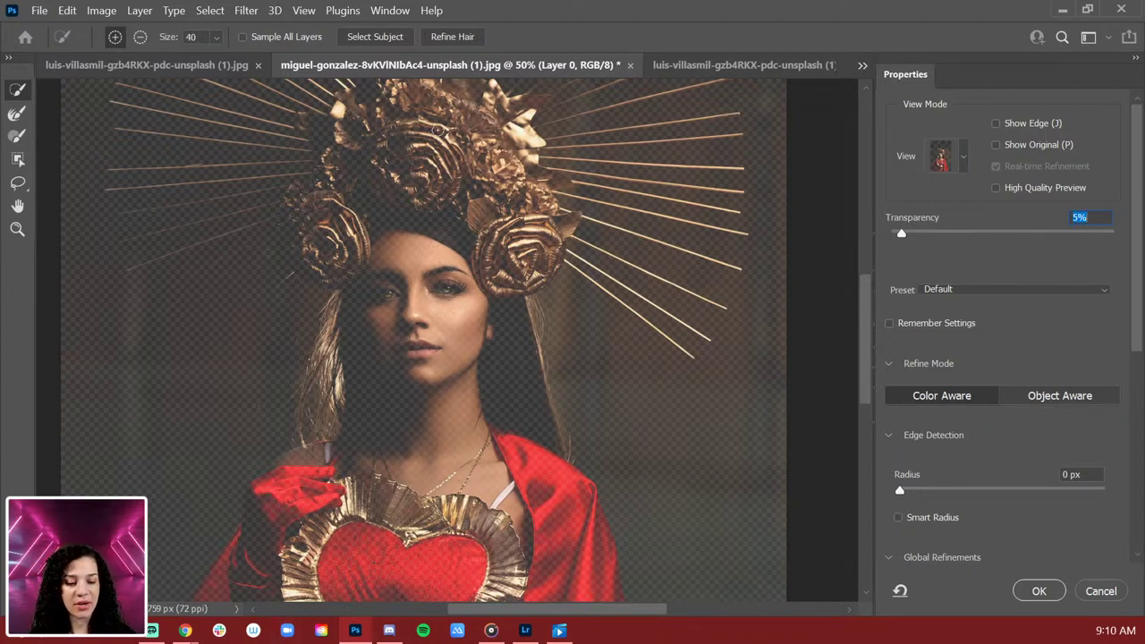
mouse_move(438, 130)
left_mouse_down()
mouse_move(366, 179)
mouse_move(393, 309)
left_mouse_up()
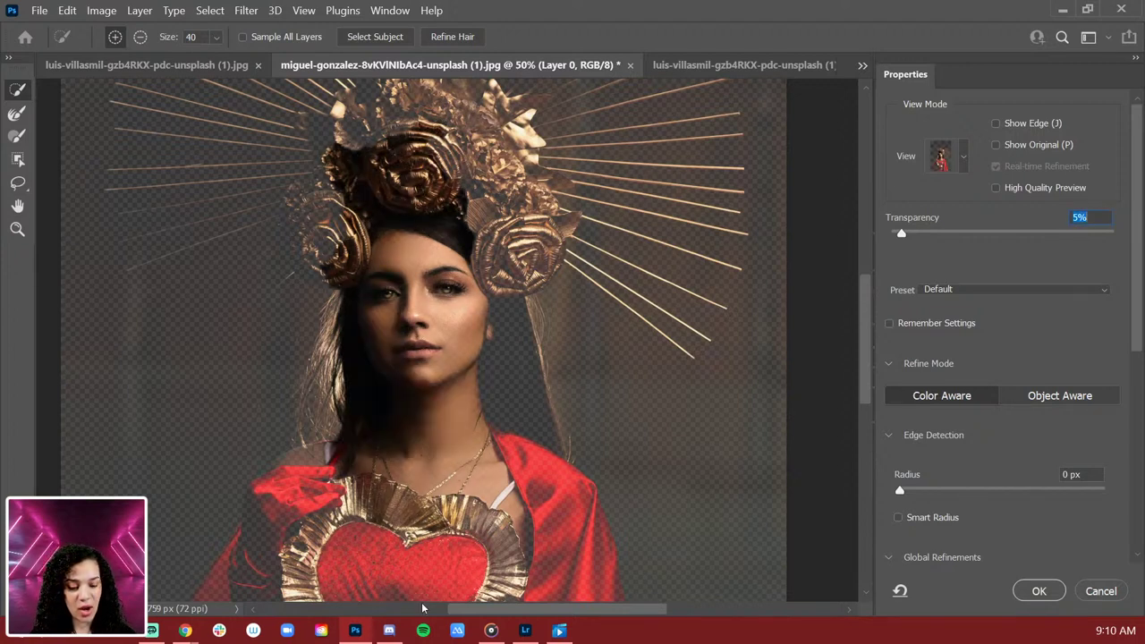
mouse_move(395, 179)
left_mouse_down()
mouse_move(337, 183)
mouse_move(348, 152)
mouse_move(311, 224)
mouse_move(373, 300)
mouse_move(362, 210)
mouse_move(313, 182)
mouse_move(296, 217)
mouse_move(327, 280)
left_mouse_up()
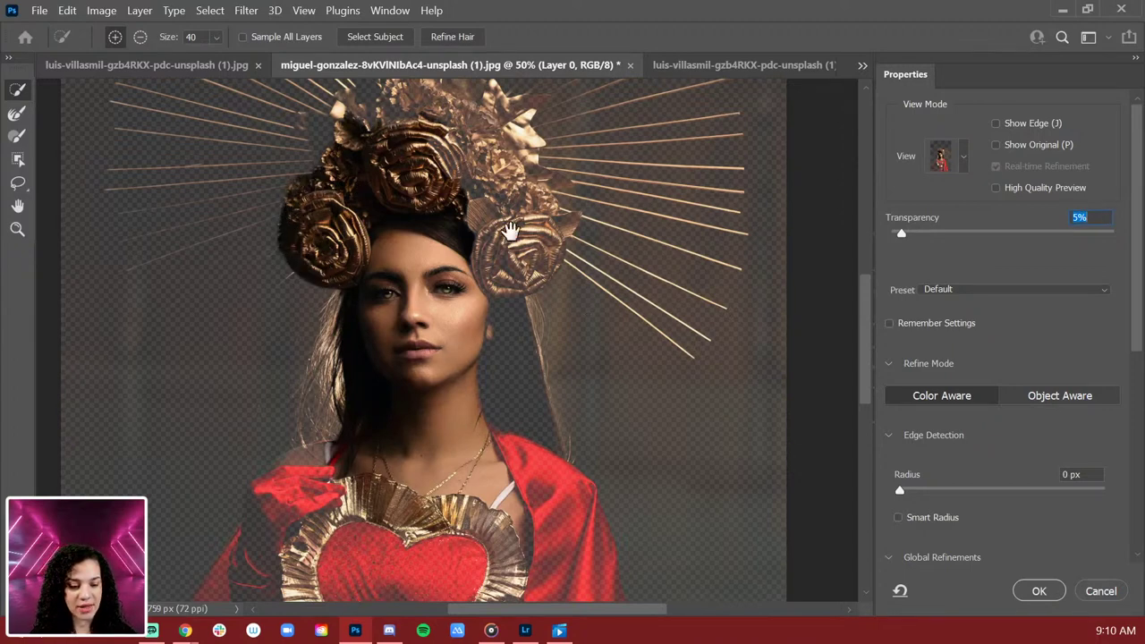
scroll(582, 323, "up", 2)
mouse_move(453, 337)
left_mouse_down()
mouse_move(532, 332)
mouse_move(534, 354)
left_mouse_up()
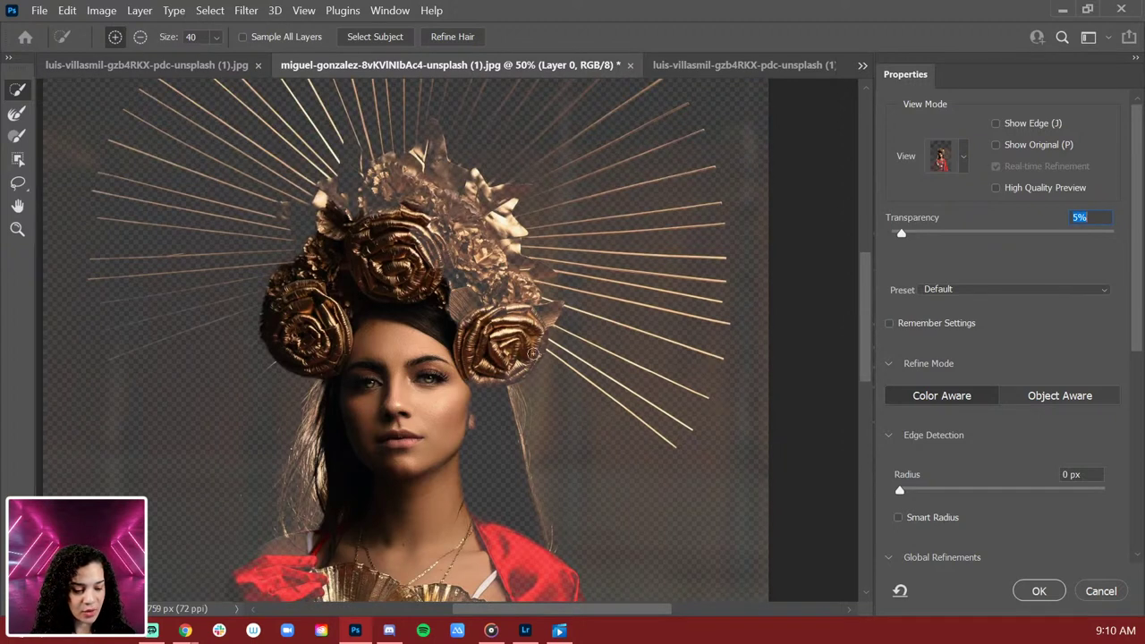
key("bracketleft")
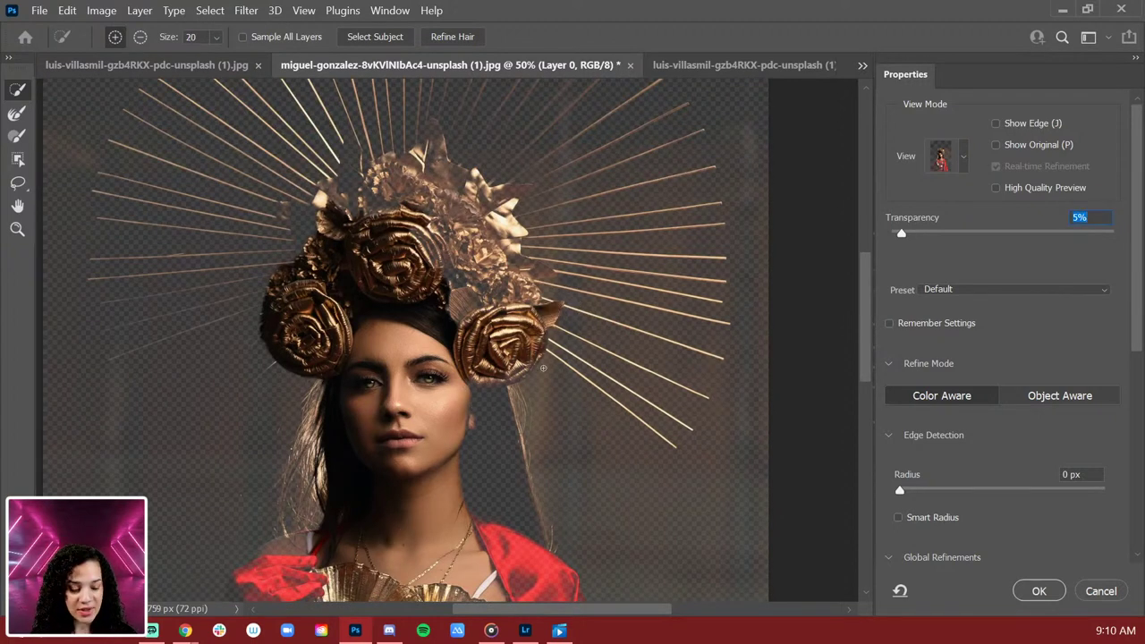
Step: Set the preview transparency to 19% and add the headdress's remaining upper flowers and gold leaves to the selection
left_click_drag(901, 235, 933, 232)
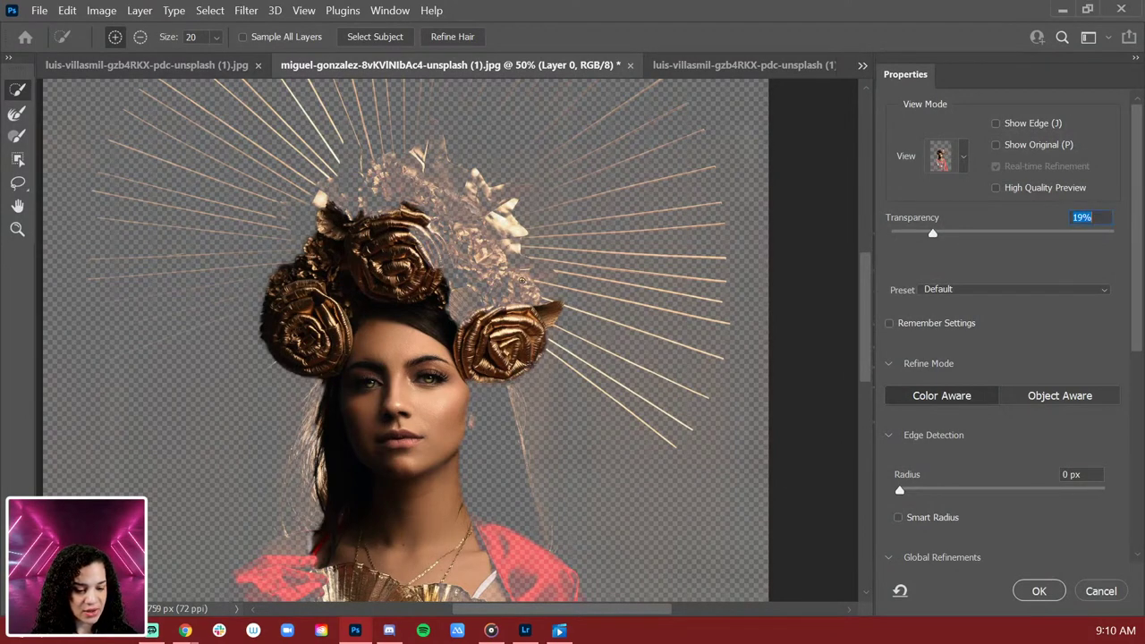
mouse_move(468, 327)
left_mouse_down()
mouse_move(442, 293)
mouse_move(484, 185)
left_mouse_up()
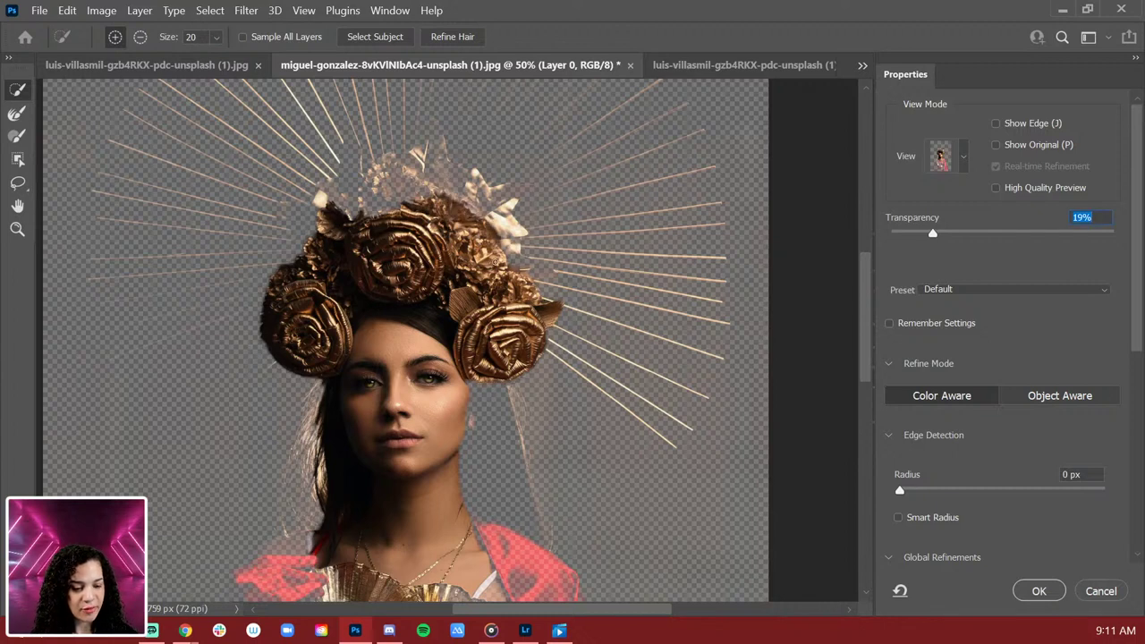
mouse_move(505, 211)
left_mouse_down()
mouse_move(521, 189)
mouse_move(452, 188)
mouse_move(421, 125)
mouse_move(419, 157)
left_mouse_up()
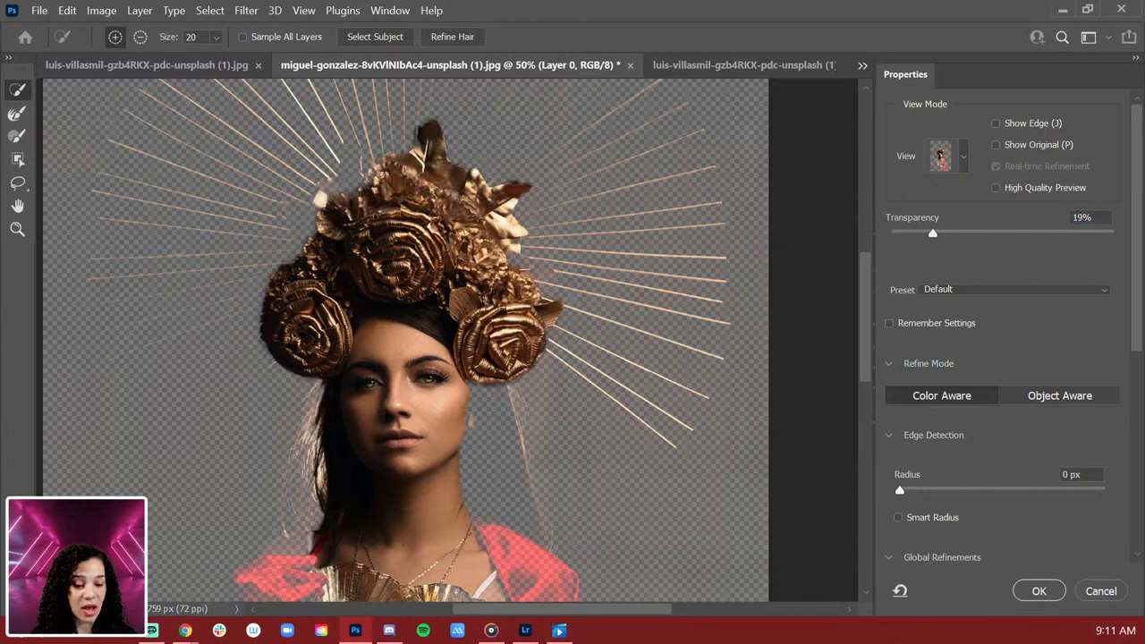
mouse_move(418, 204)
left_mouse_down()
mouse_move(371, 210)
mouse_move(394, 174)
mouse_move(366, 179)
mouse_move(338, 212)
left_mouse_up()
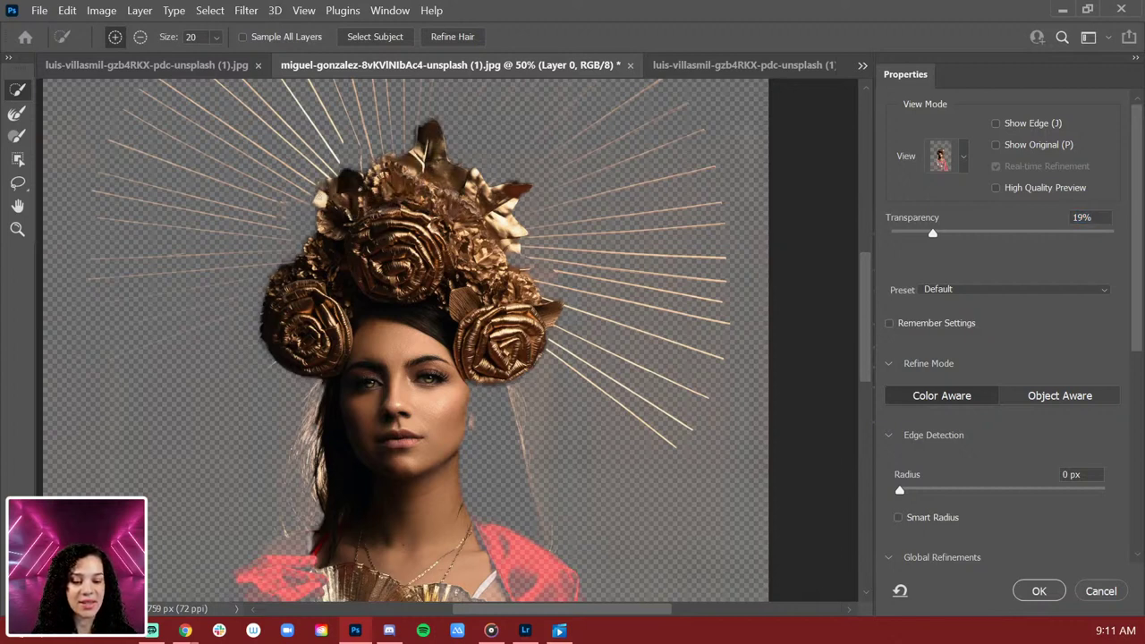
left_click(1082, 217)
mouse_move(362, 202)
left_mouse_down()
mouse_move(342, 165)
mouse_move(378, 179)
left_mouse_up()
Step: Add the woman's hair, shoulders, red glove and cape to the selection, and leave Select and Mask without applying it
scroll(431, 267, "down", 3)
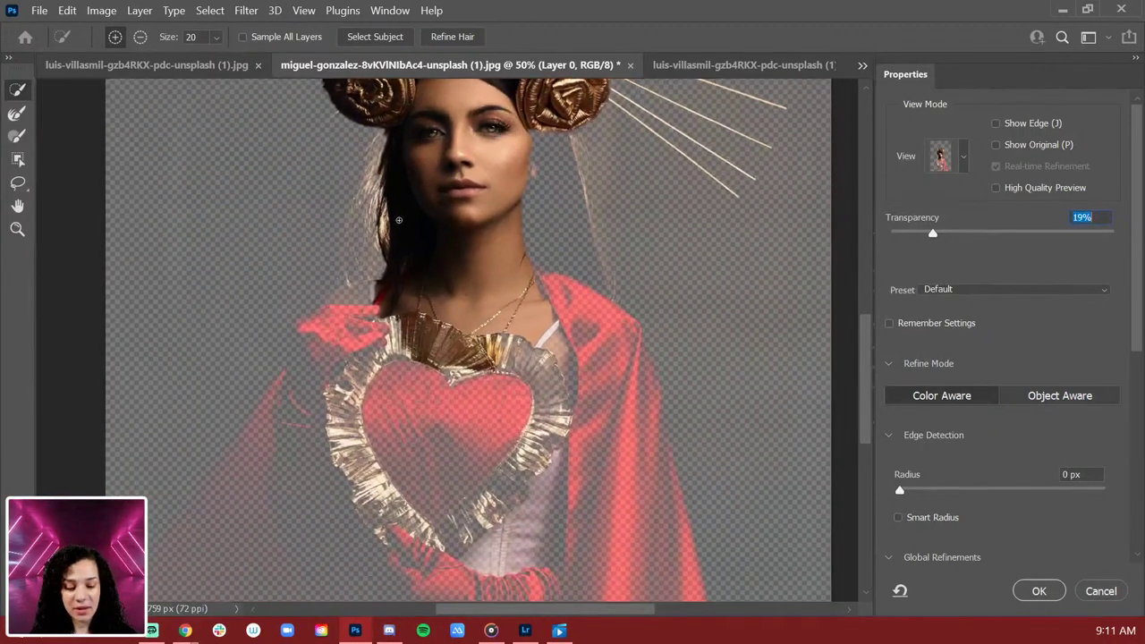
left_click_drag(394, 137, 357, 299)
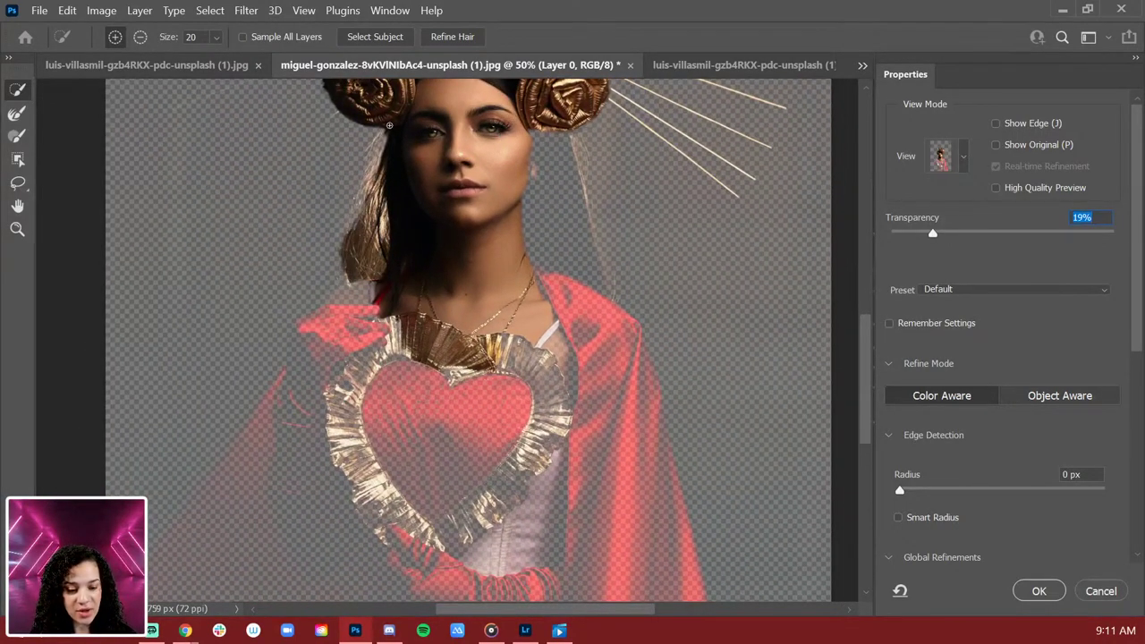
left_click_drag(389, 126, 357, 214)
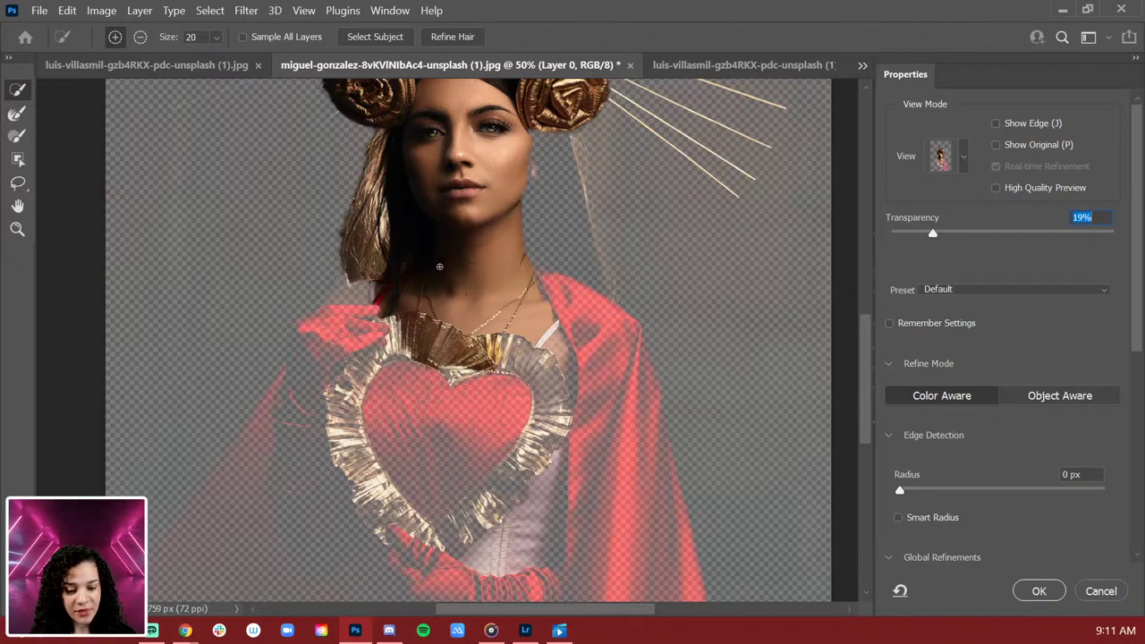
left_click_drag(348, 258, 411, 308)
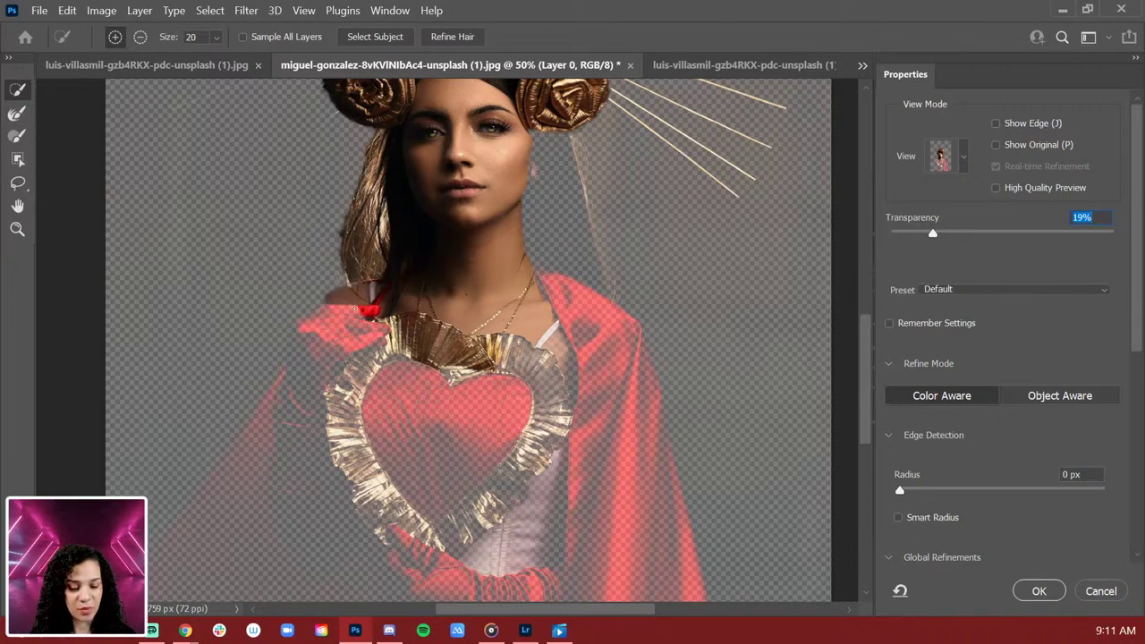
left_click_drag(344, 293, 291, 411)
mouse_move(511, 192)
left_mouse_down()
mouse_move(609, 430)
mouse_move(626, 344)
mouse_move(667, 501)
mouse_move(626, 591)
left_mouse_up()
mouse_move(546, 143)
left_mouse_down()
mouse_move(581, 286)
mouse_move(557, 154)
left_mouse_up()
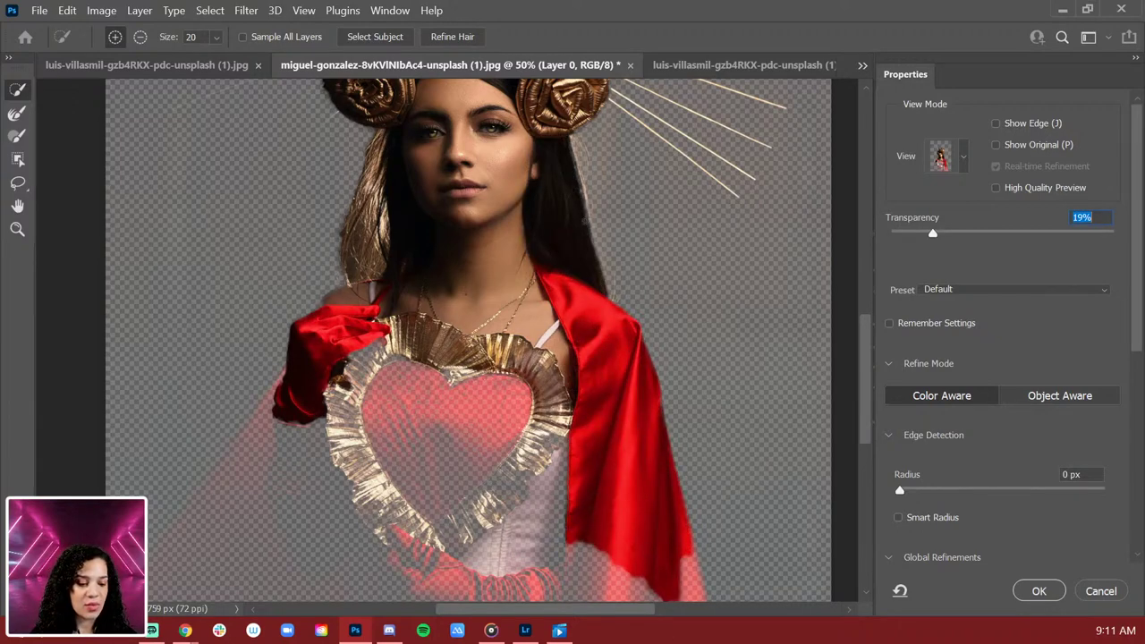
left_click_drag(604, 519, 595, 402)
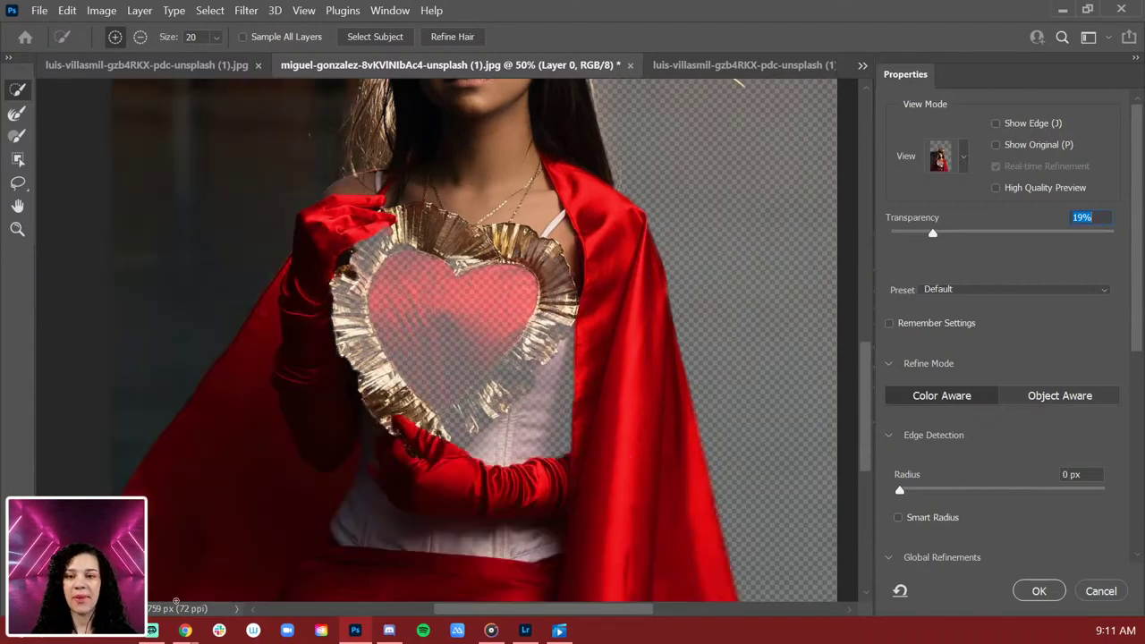
left_click_drag(582, 224, 530, 466)
key("Tab")
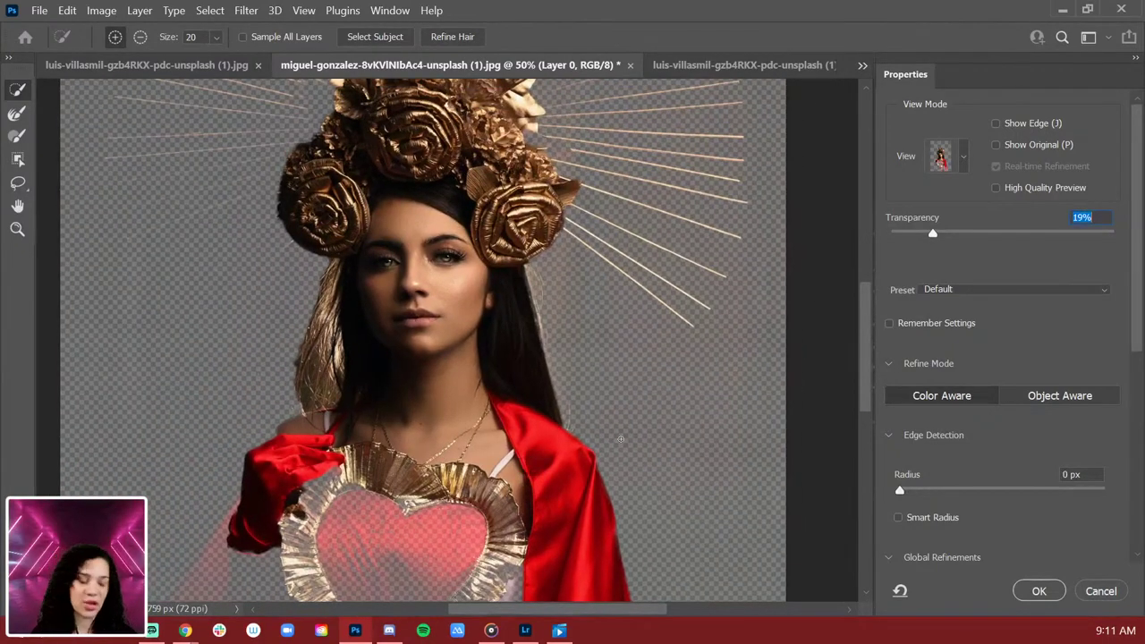
left_click(1101, 594)
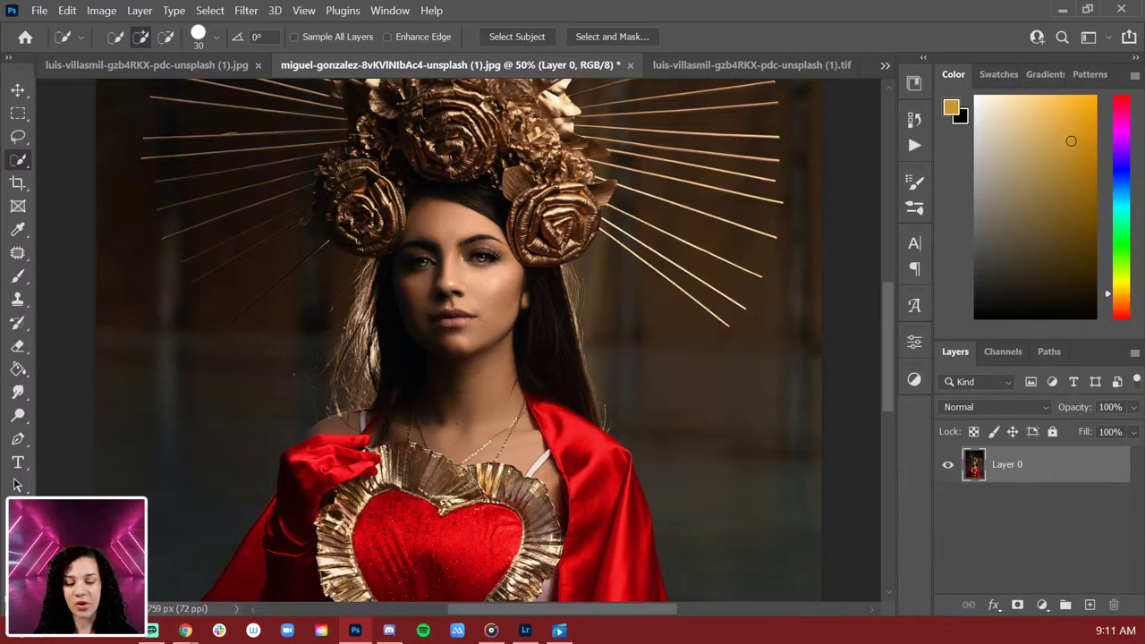
Step: Trace a loose freehand Lasso selection around the woman, from her headdress down to her red cape
key("l")
scroll(447, 312, "up", 3)
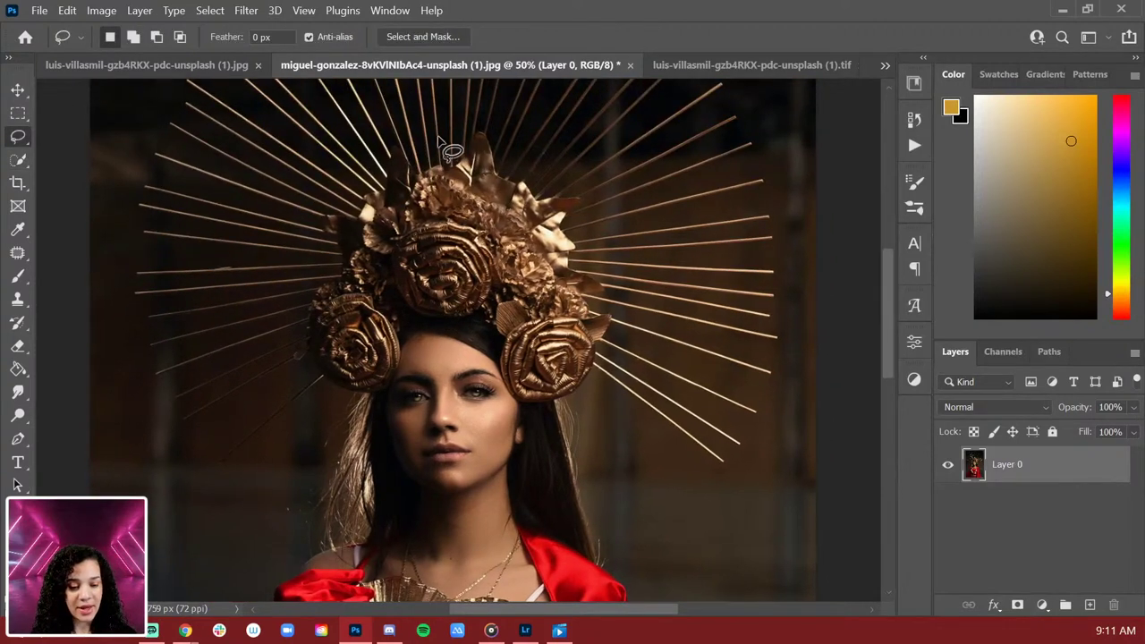
mouse_move(463, 184)
left_mouse_down()
mouse_move(372, 210)
mouse_move(349, 251)
mouse_move(338, 299)
mouse_move(362, 416)
mouse_move(614, 459)
mouse_move(598, 260)
mouse_move(452, 132)
mouse_move(461, 179)
left_mouse_up()
mouse_move(535, 429)
left_mouse_down()
mouse_move(634, 268)
mouse_move(480, 223)
mouse_move(544, 261)
left_mouse_up()
mouse_move(440, 166)
left_mouse_down()
mouse_move(453, 189)
mouse_move(421, 358)
mouse_move(325, 499)
mouse_move(595, 617)
mouse_move(772, 542)
mouse_move(655, 238)
mouse_move(429, 192)
left_mouse_up()
key("ctrl+minus")
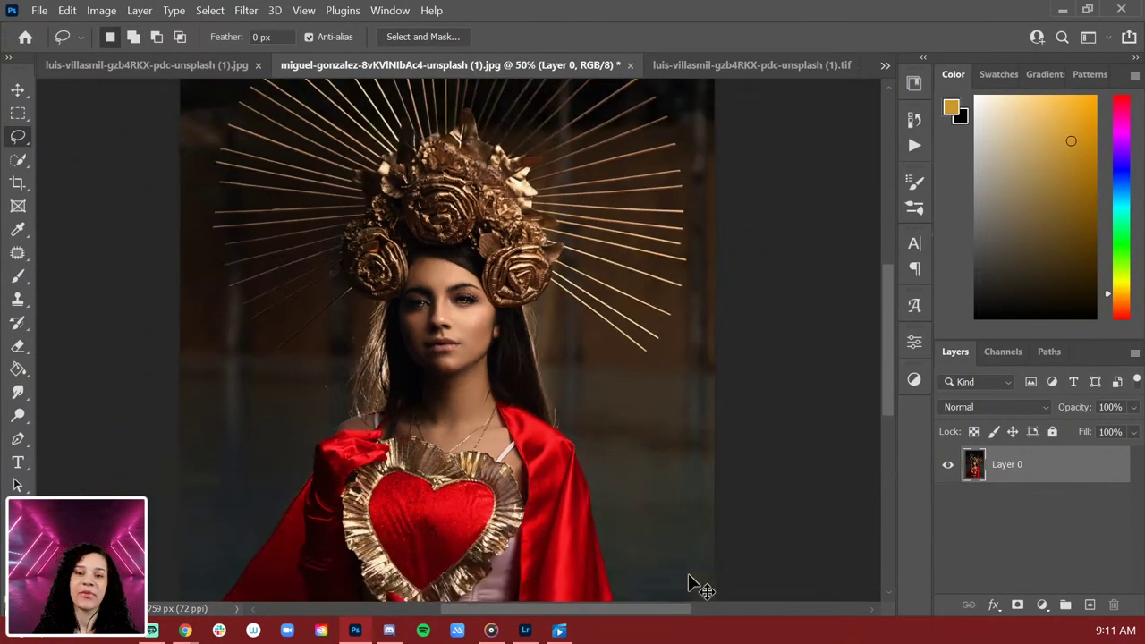
Step: Try the lasso selection as a layer mask on the portrait, undo the mask and deselect
left_click(1016, 606)
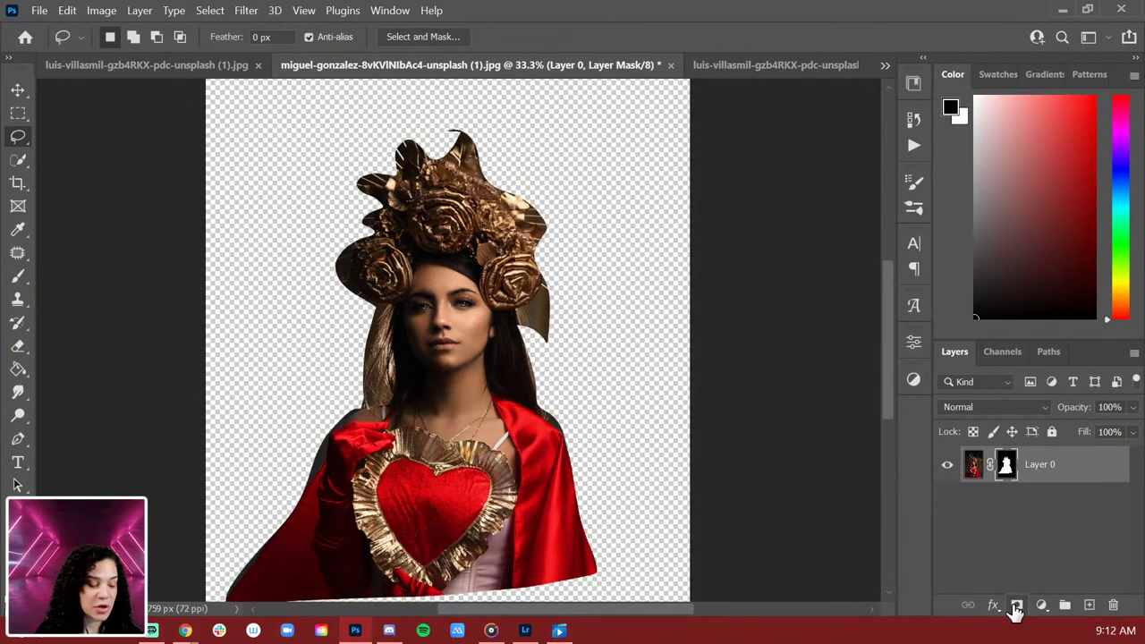
key("ctrl+z")
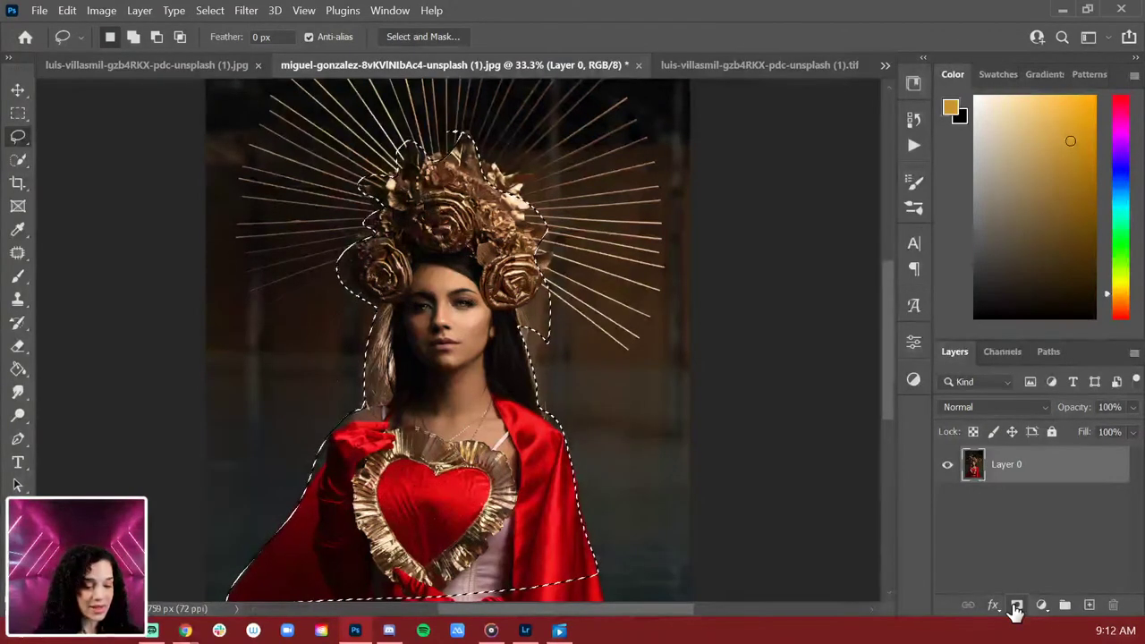
key("ctrl+d")
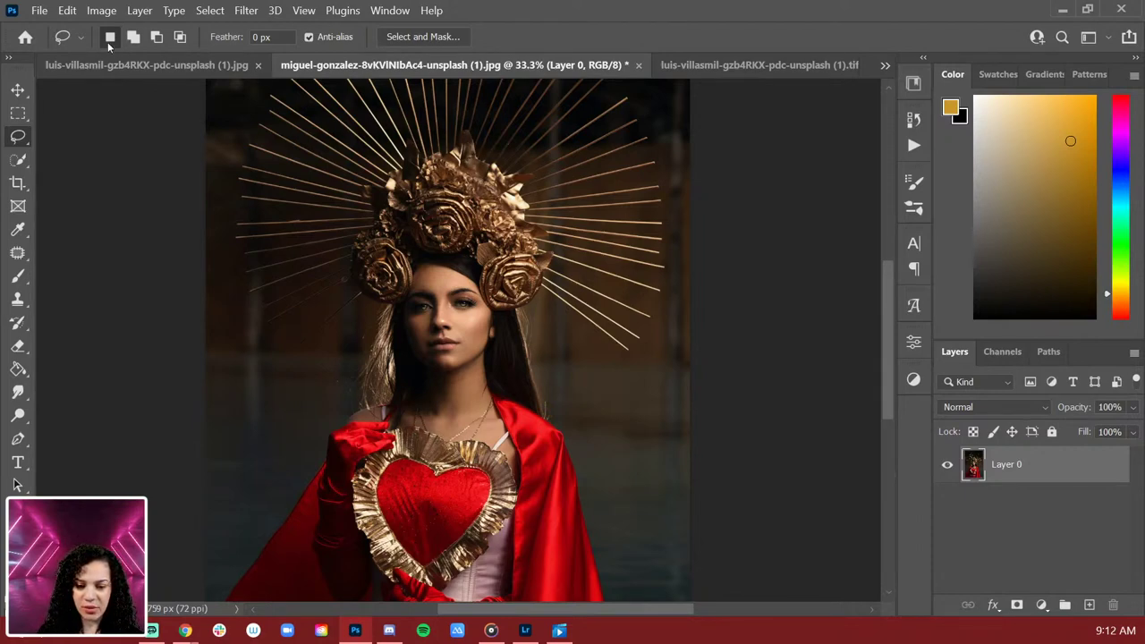
left_click(39, 11)
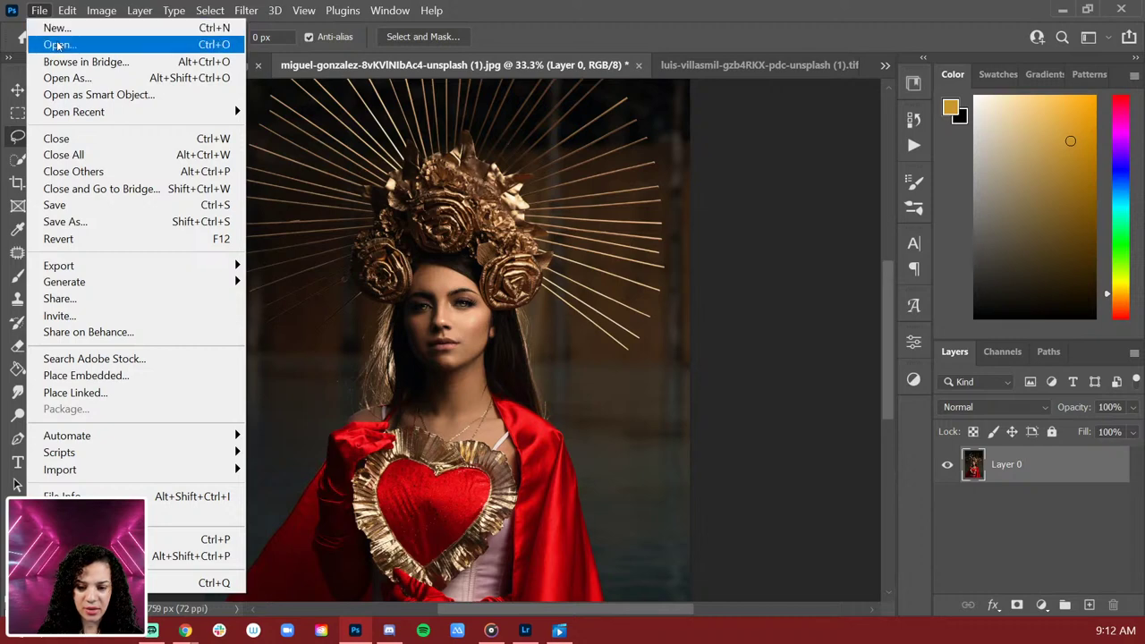
left_click(56, 43)
key("Escape")
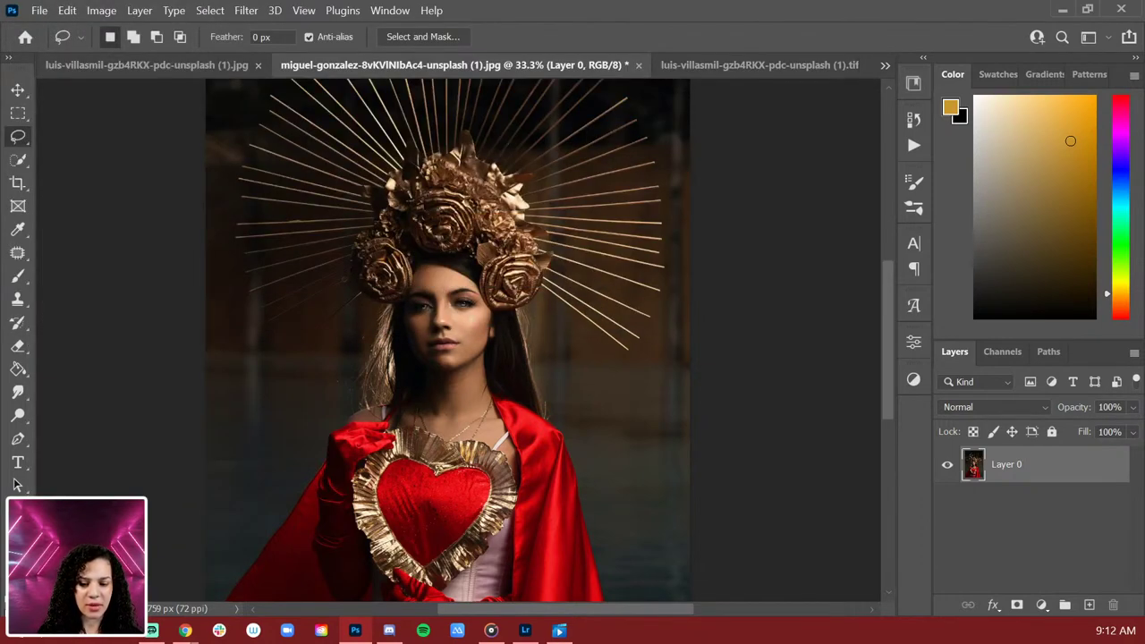
Step: Open the finished Portrait document from the cloud documents and frame the woman in her gold picture frame
left_click(25, 36)
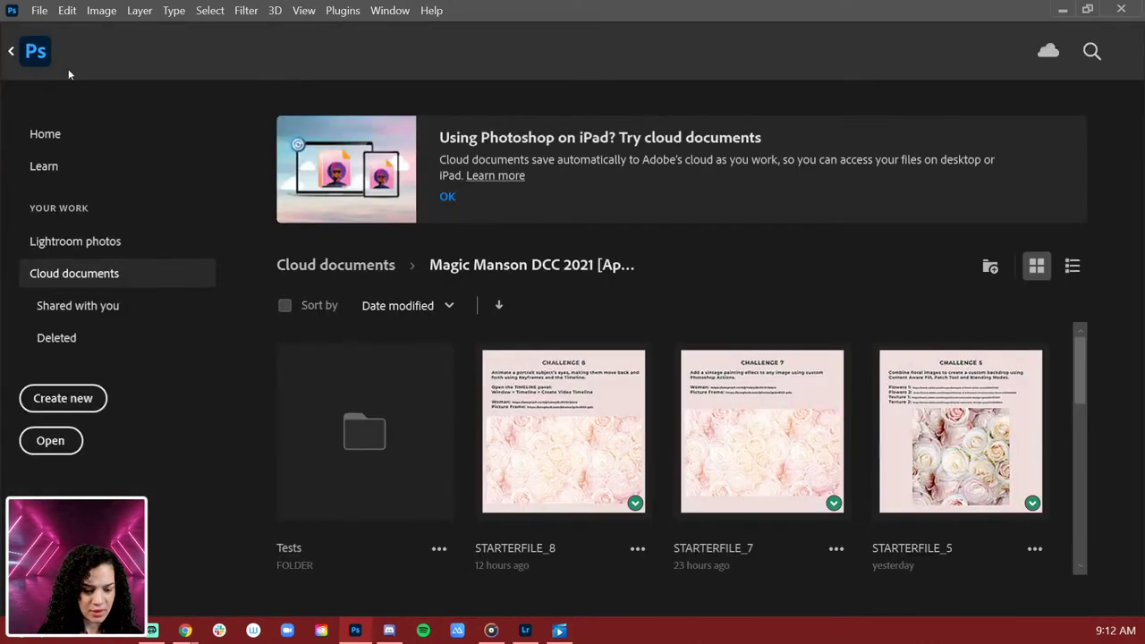
scroll(566, 439, "down", 2)
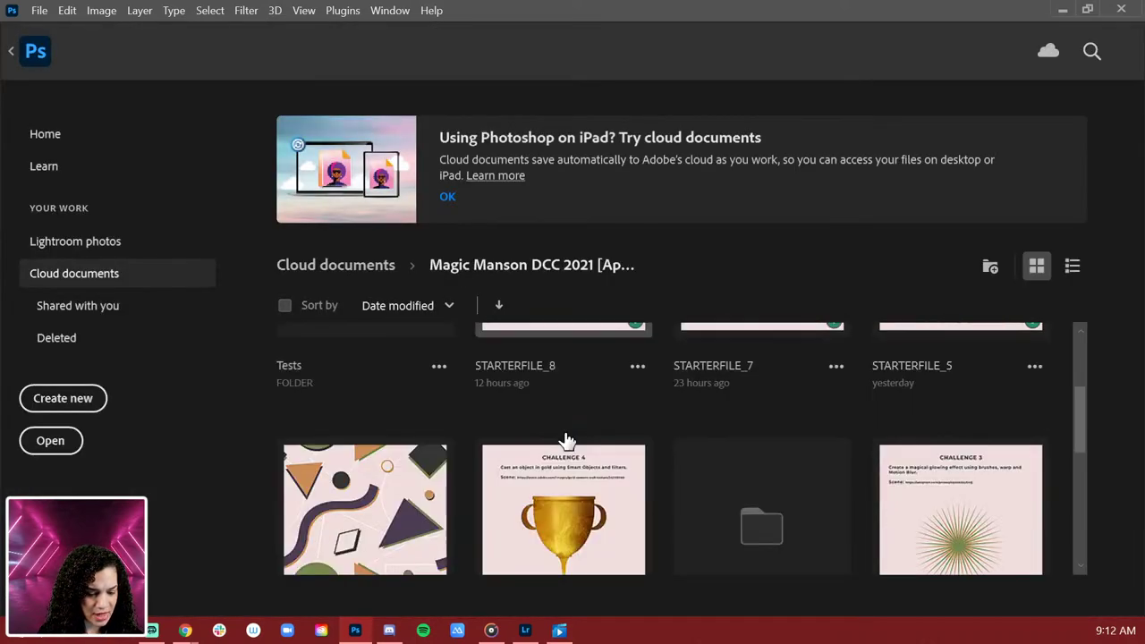
scroll(566, 439, "up", 1)
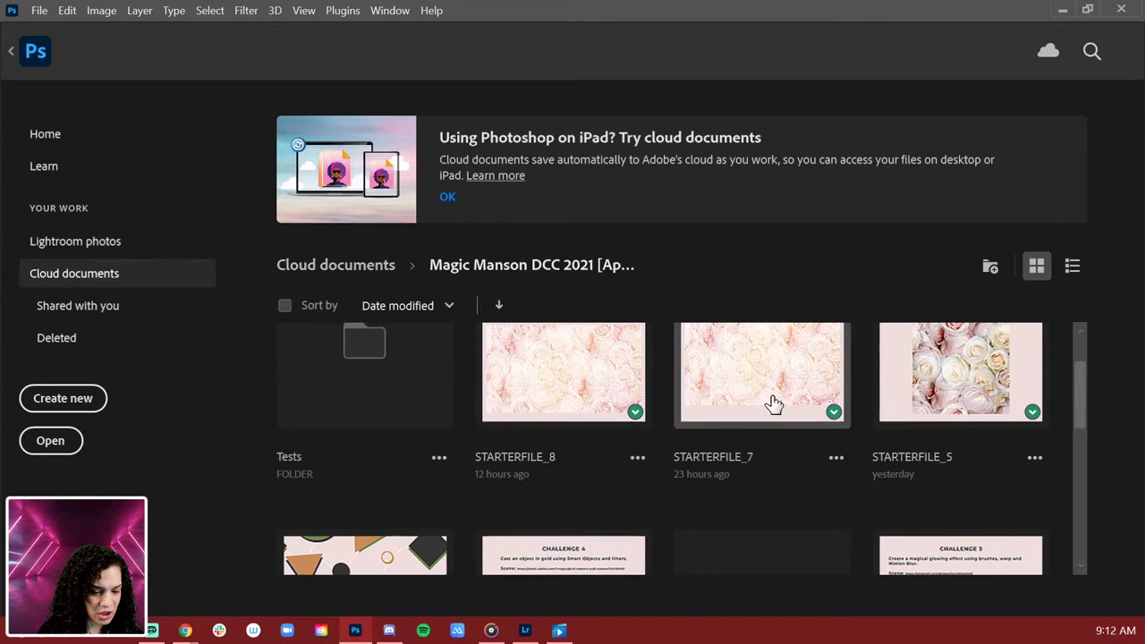
scroll(749, 417, "down", 6)
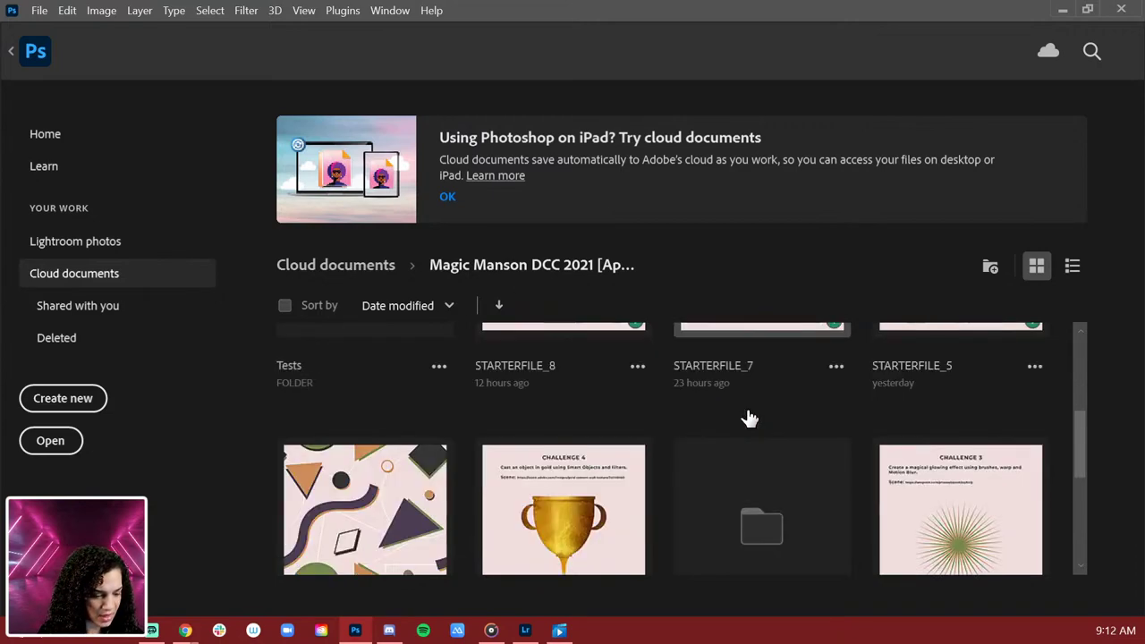
scroll(750, 417, "up", 3)
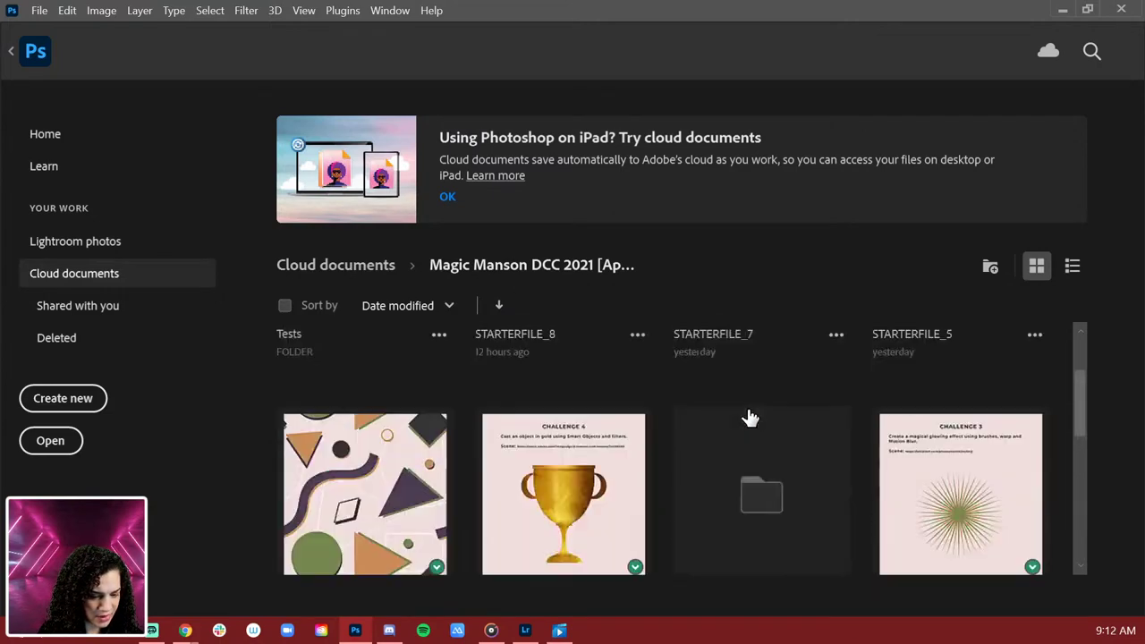
left_click(379, 450)
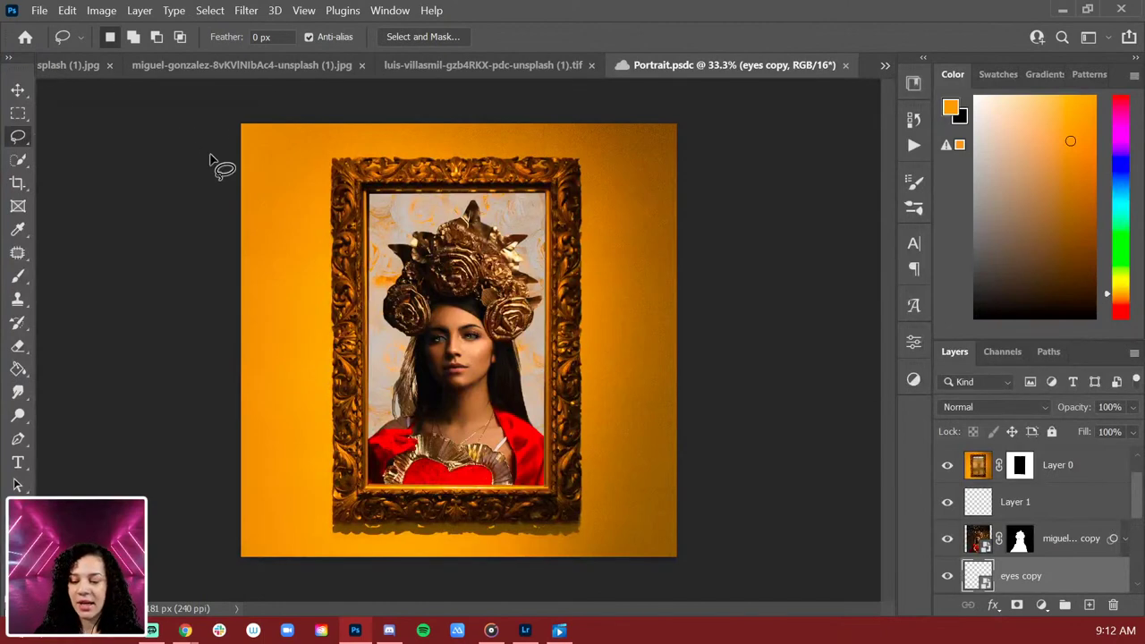
key("ctrl+plus")
key("ctrl+plus")
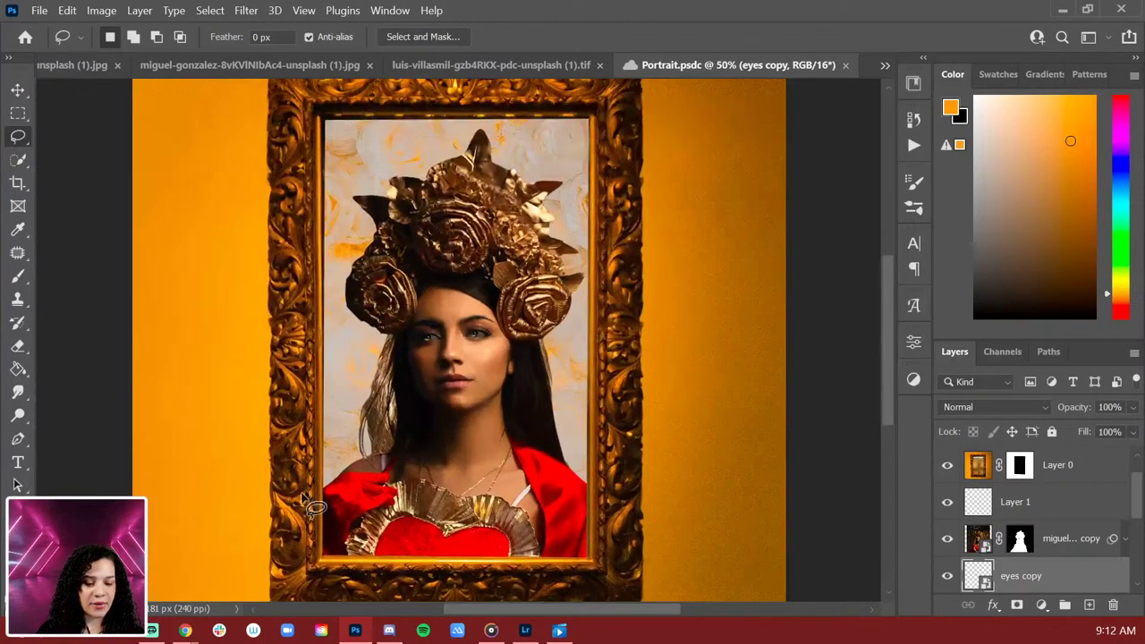
left_click_drag(482, 170, 517, 213)
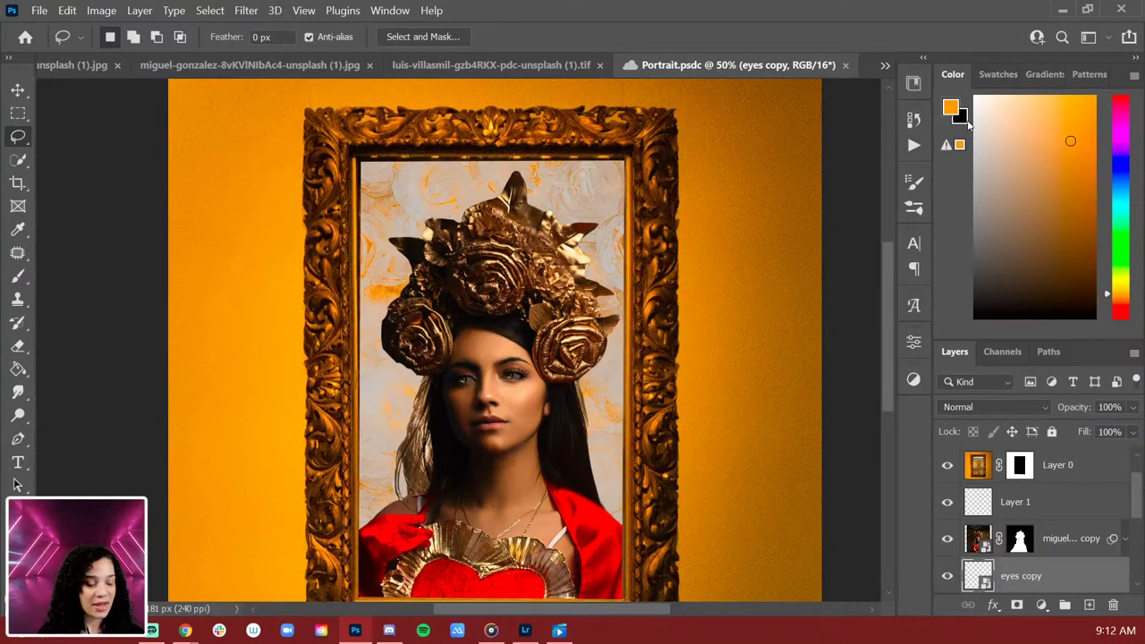
Step: Review the Challenge 8 instructions in STARTERFILE_8.psdc and return to Portrait.psdc
left_click(884, 65)
left_click(629, 61)
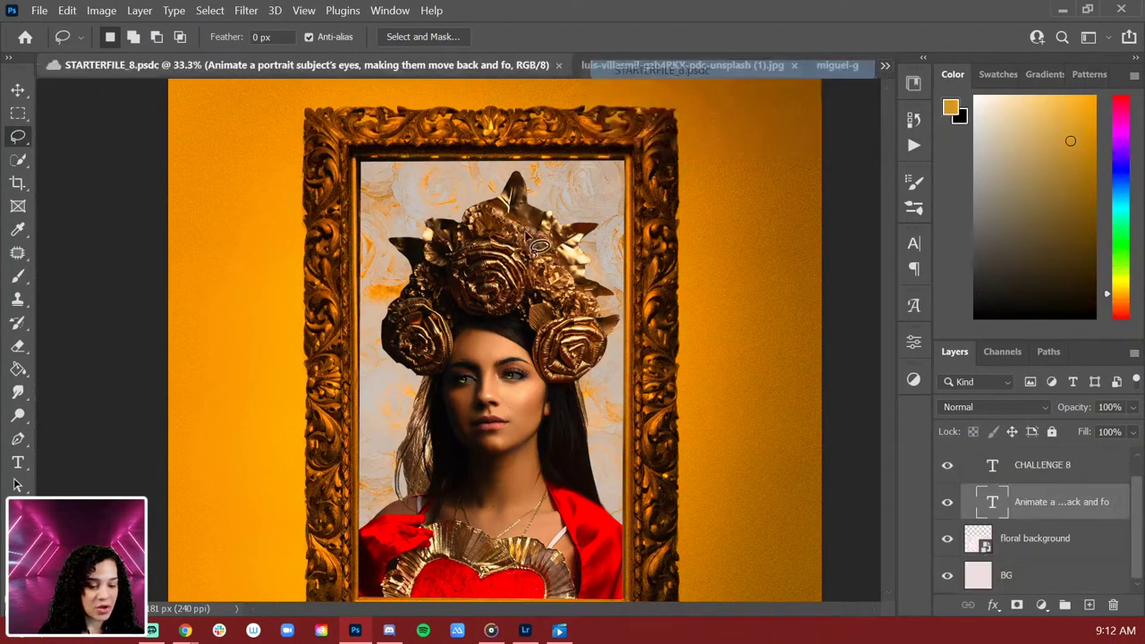
left_click(885, 65)
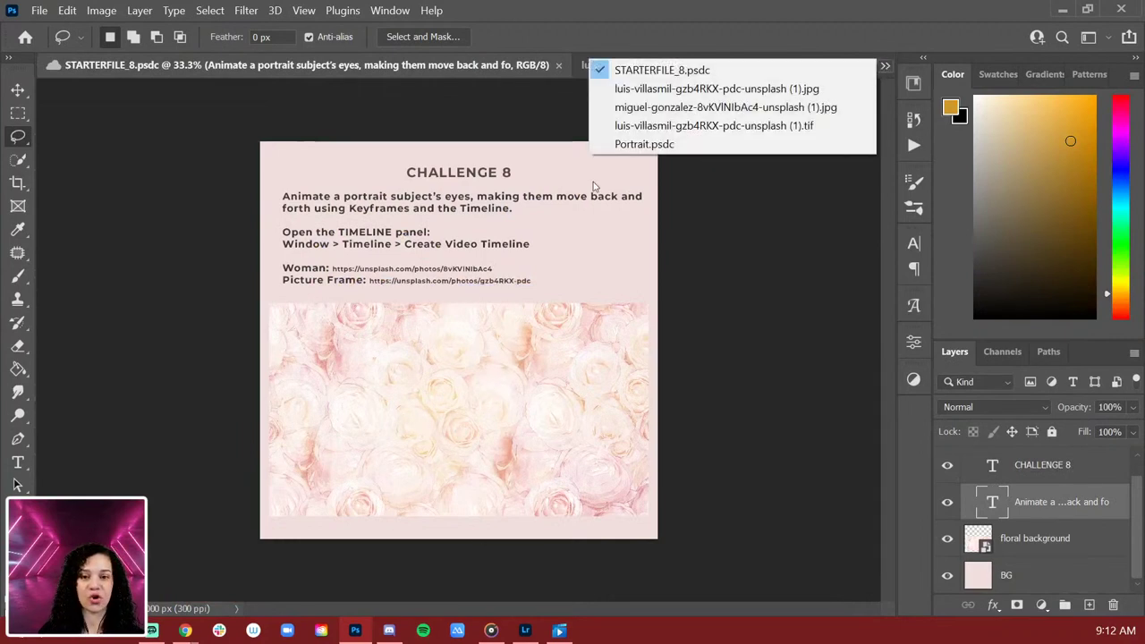
left_click(707, 148)
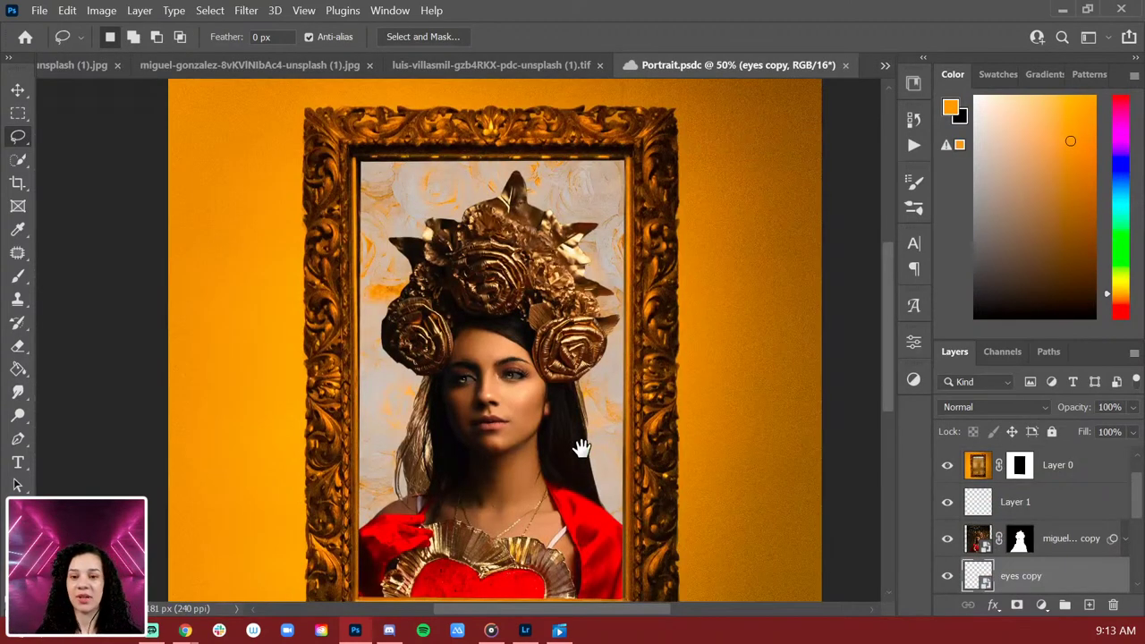
Step: Hide the eyes copy layer and Layer 2 to expose the cut-out eye holes in the woman's face
left_click_drag(582, 447, 594, 375)
left_click_drag(626, 327, 594, 327)
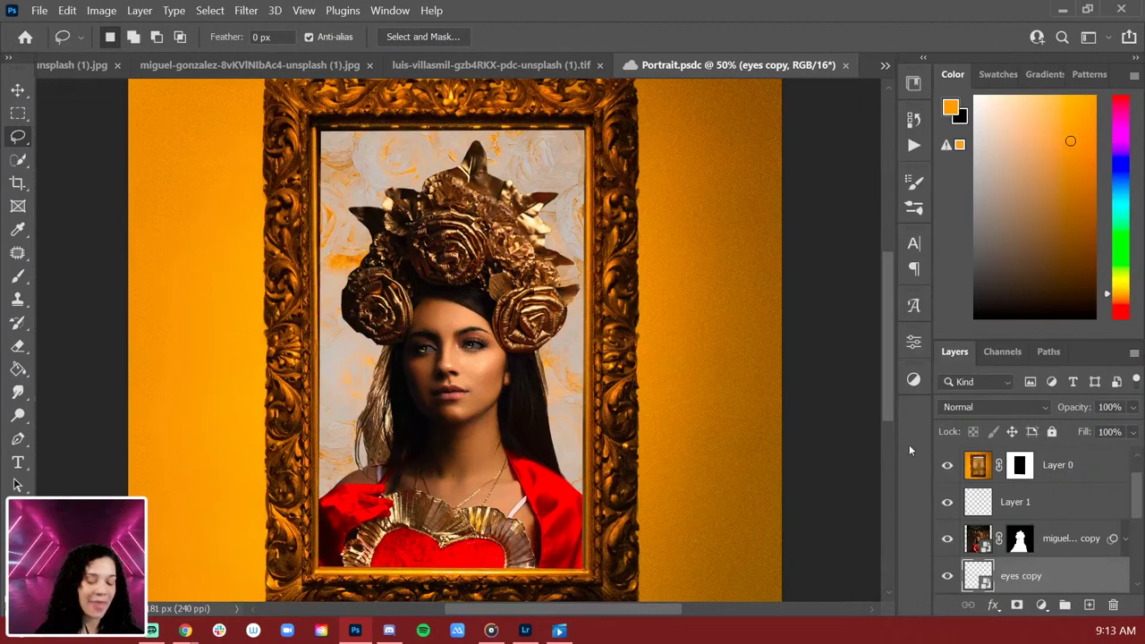
scroll(1033, 514, "down", 2)
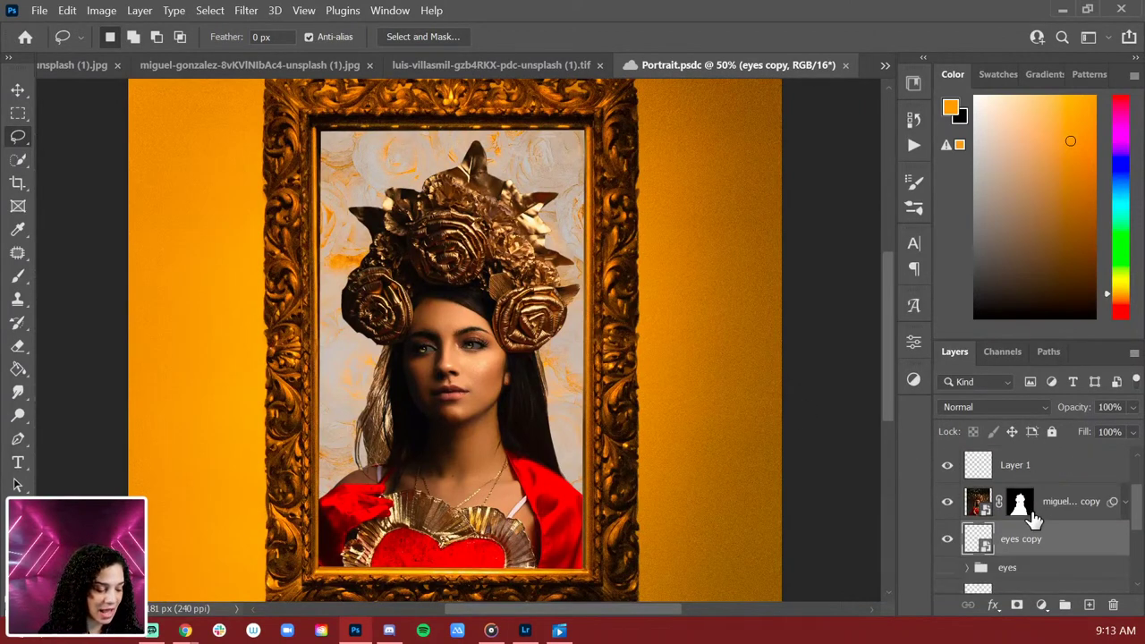
scroll(1034, 519, "down", 1)
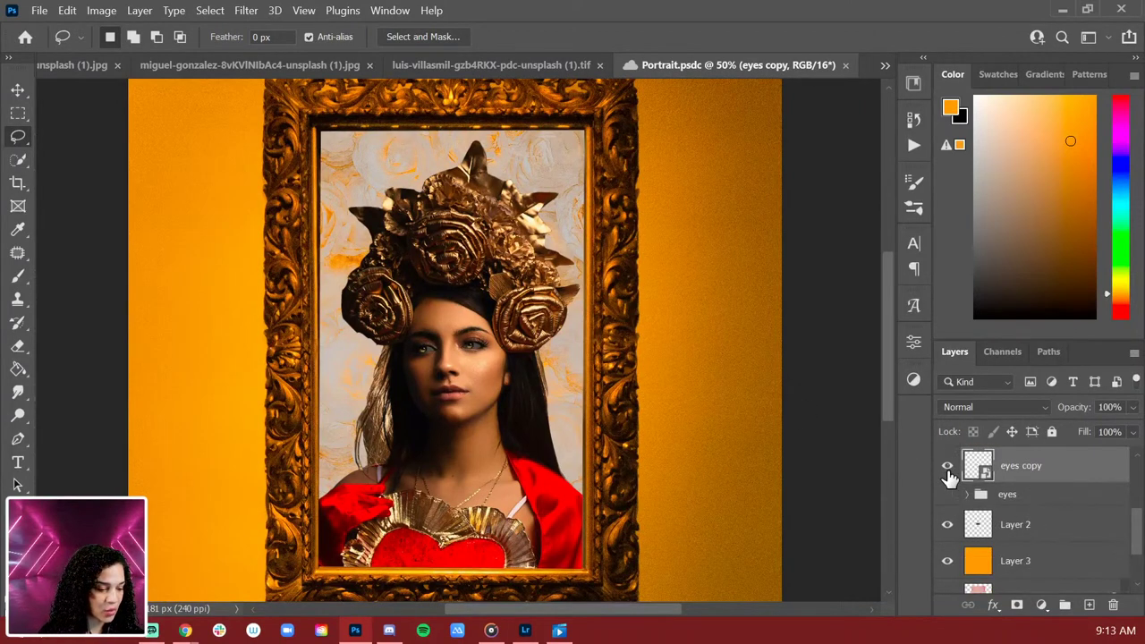
left_click(947, 466)
left_click(947, 524)
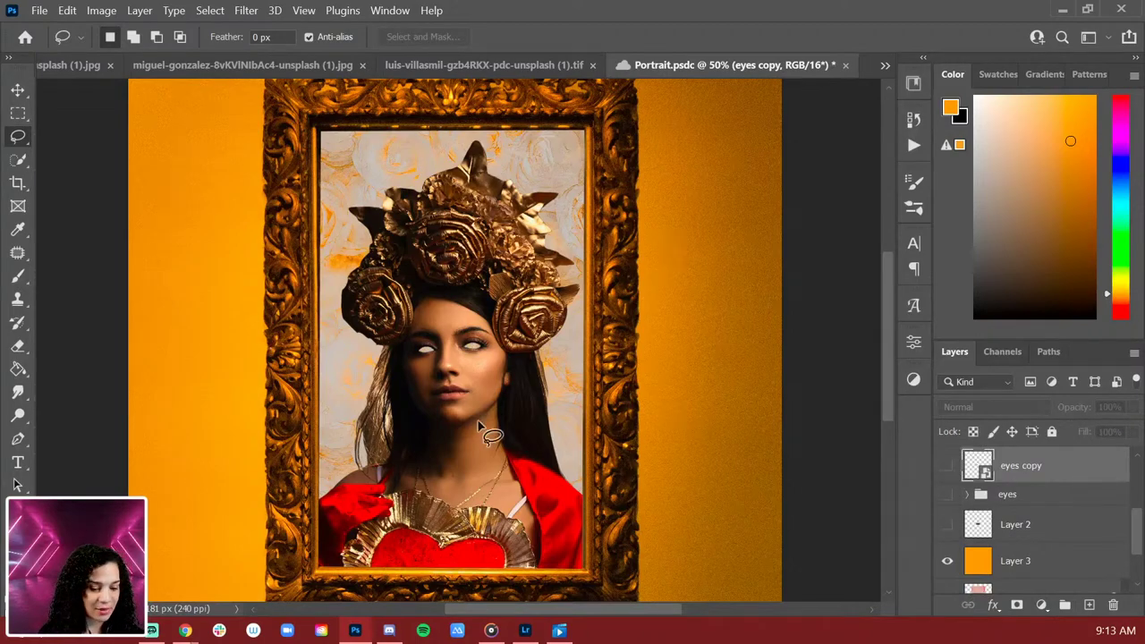
scroll(564, 433, "up", 6)
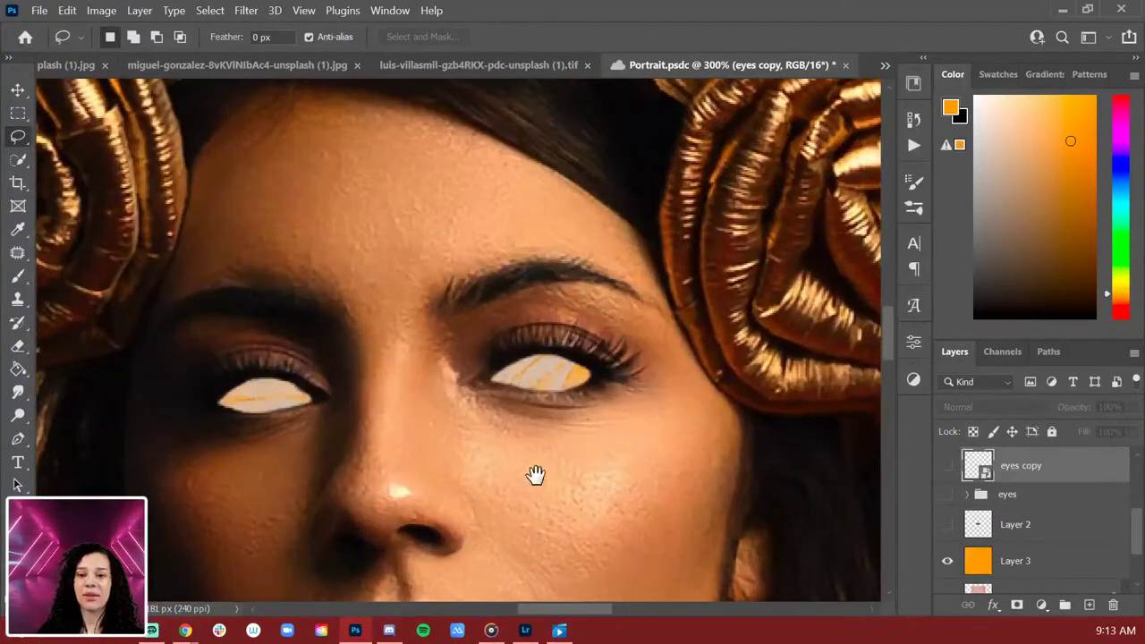
left_click_drag(535, 474, 582, 312)
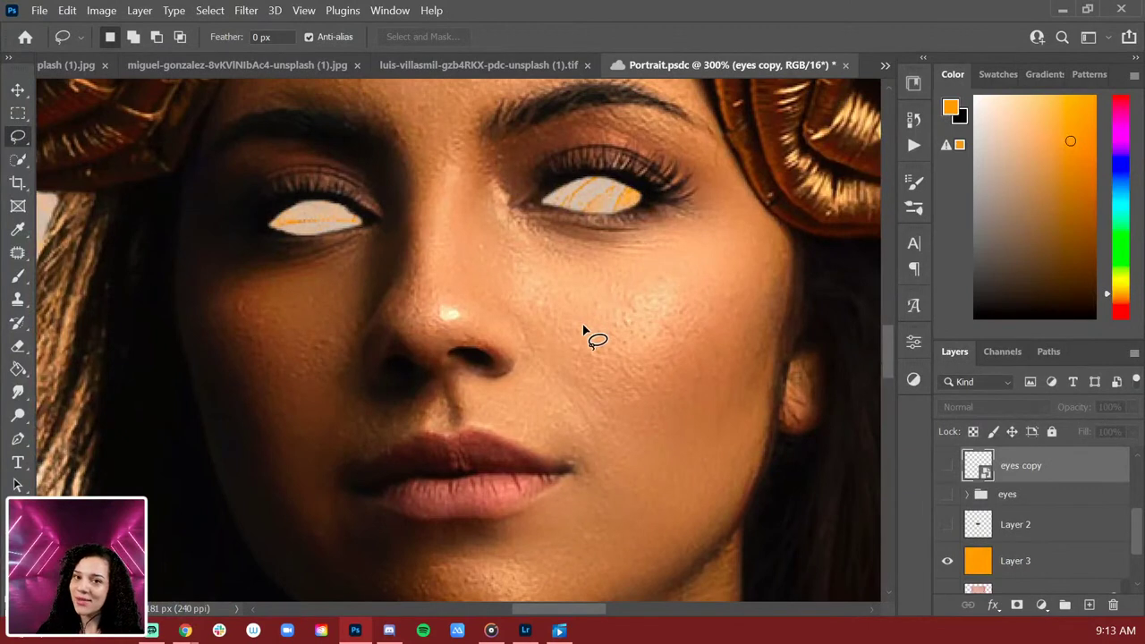
Step: Show the original uncut portrait layer at the top of the layer stack for comparison, and hide it again
scroll(1056, 497, "down", 2)
scroll(1060, 510, "up", 5)
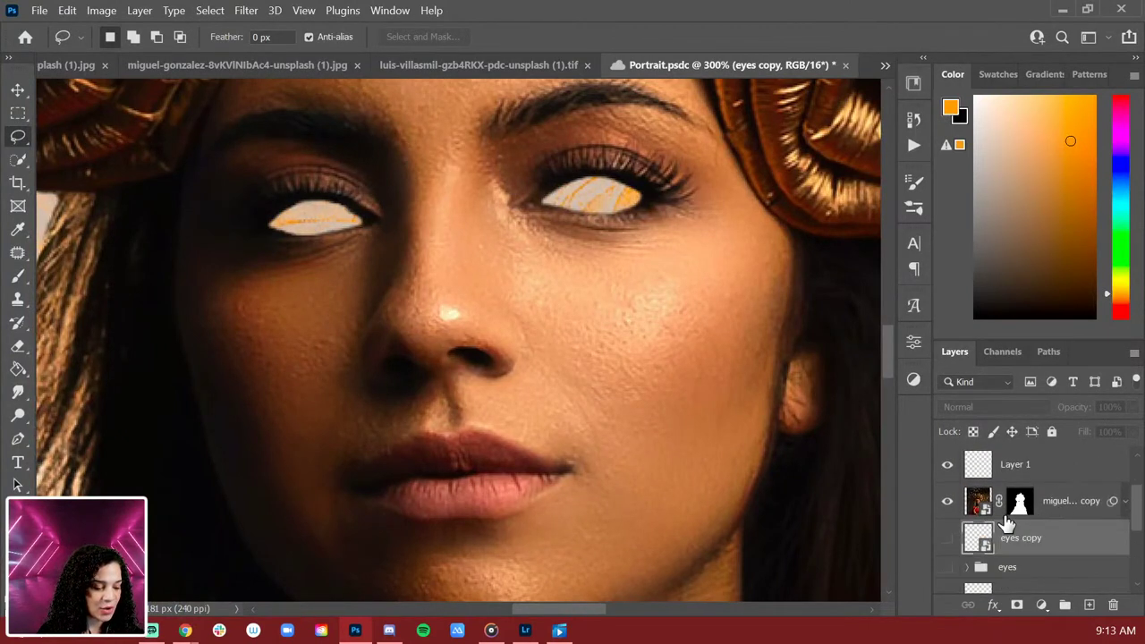
scroll(1029, 519, "up", 2)
left_click(947, 466)
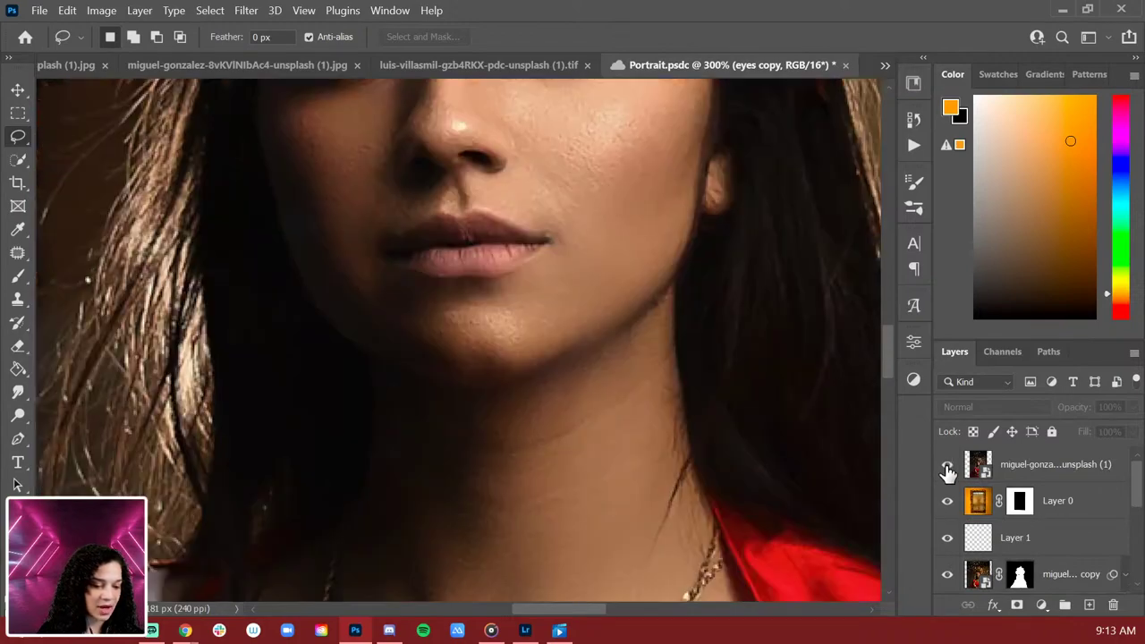
key("ctrl+minus")
key("ctrl+minus")
key("ctrl+minus")
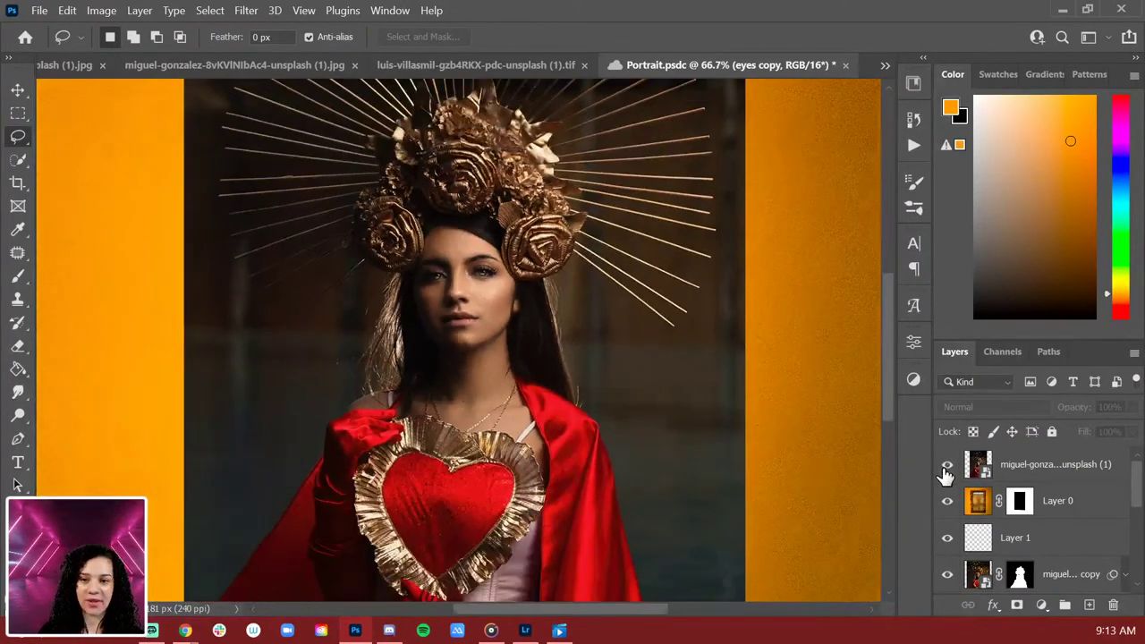
left_click(947, 466)
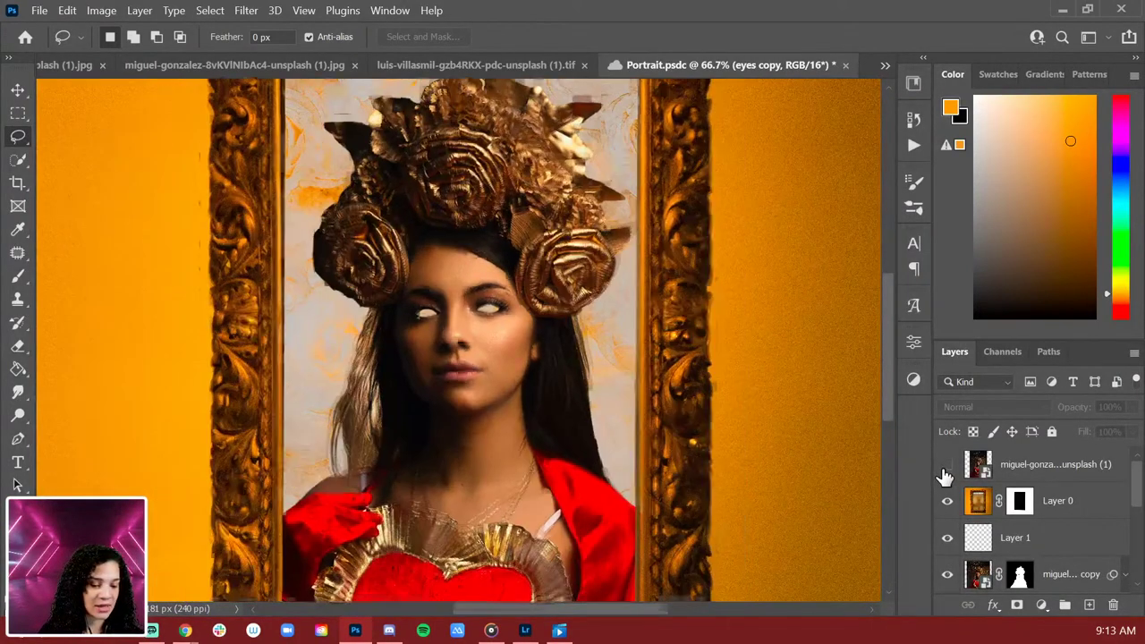
Step: Select the layer mask of the portrait copy that has the eyes cut out
key("ctrl+plus")
key("ctrl+plus")
key("ctrl+plus")
left_click_drag(603, 301, 537, 331)
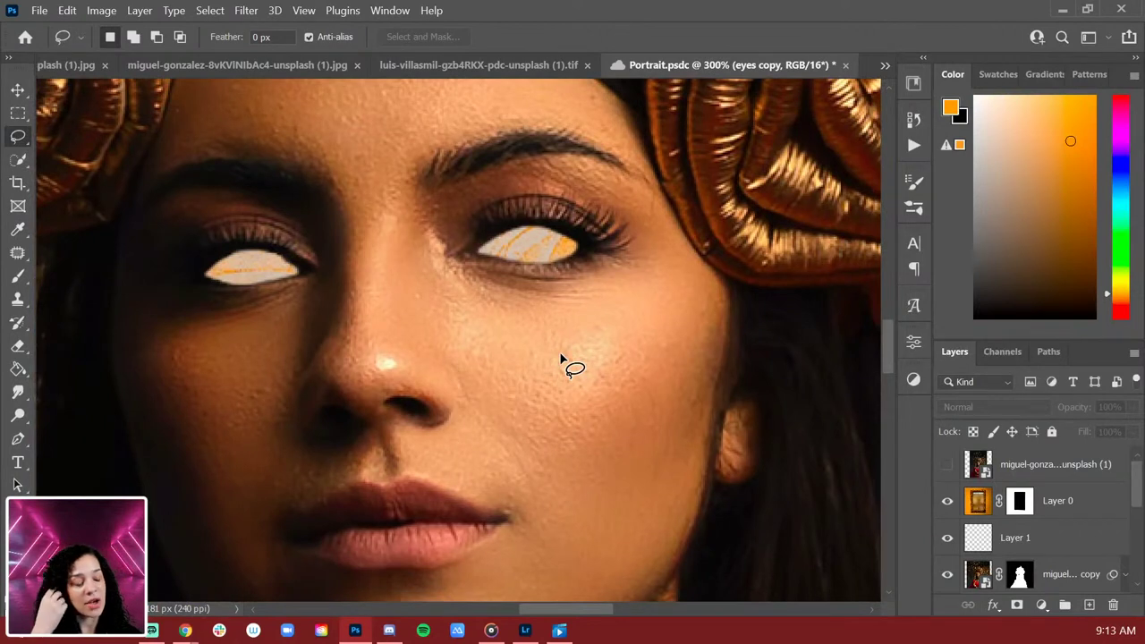
left_click(1020, 574)
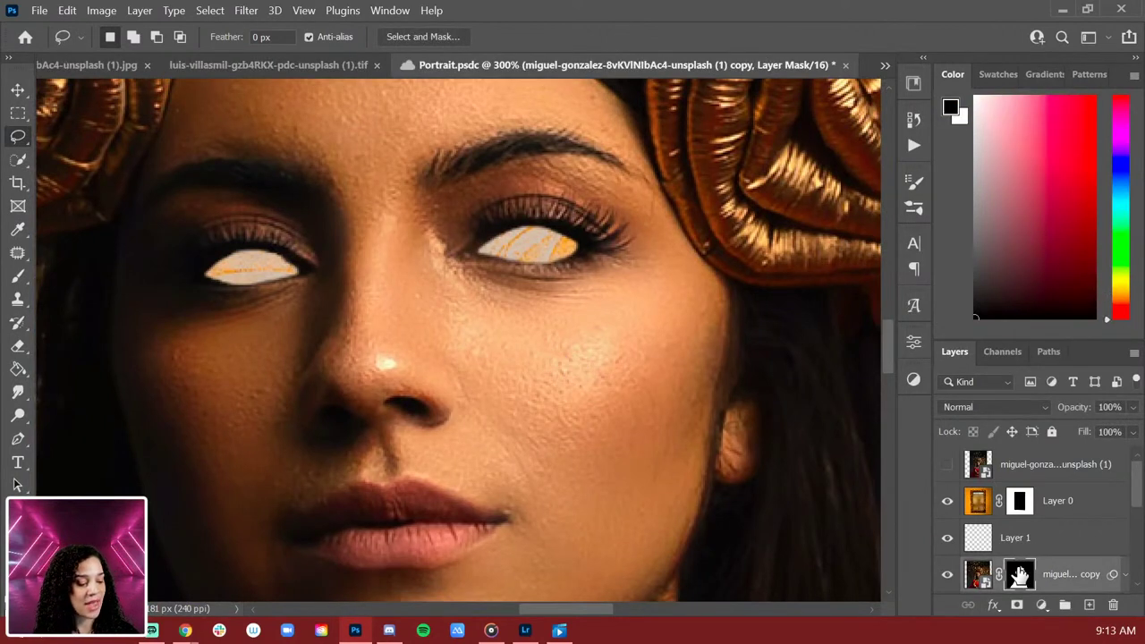
left_click_drag(1020, 575, 958, 600)
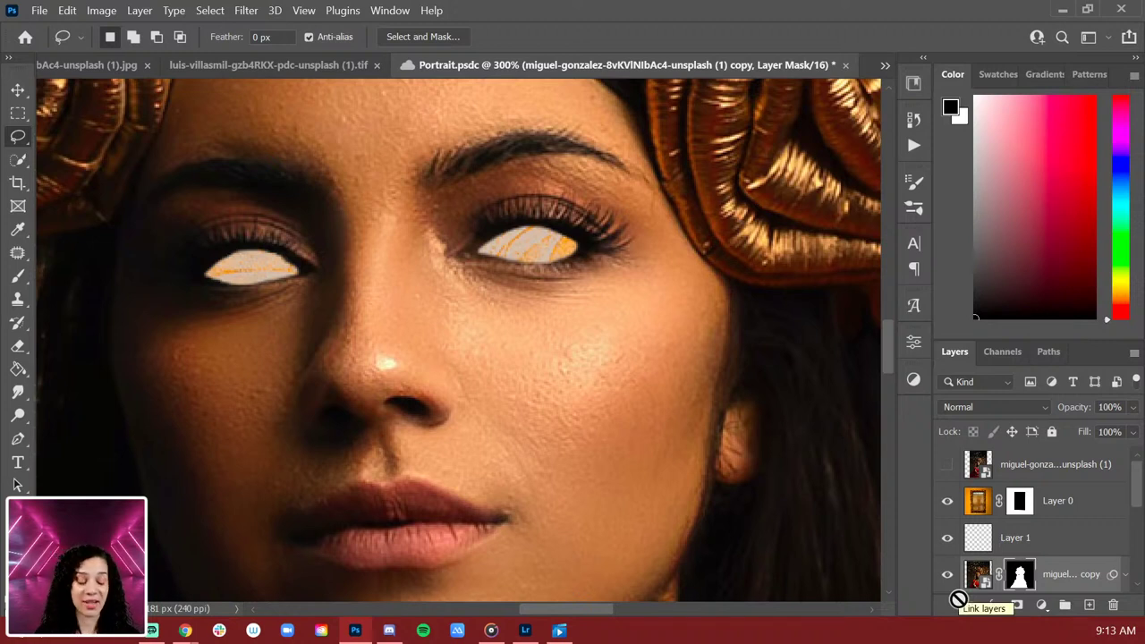
Step: Show Layer 2, the gray fill behind the eyes, and enlarge the layer list to show more layers
scroll(993, 536, "down", 2)
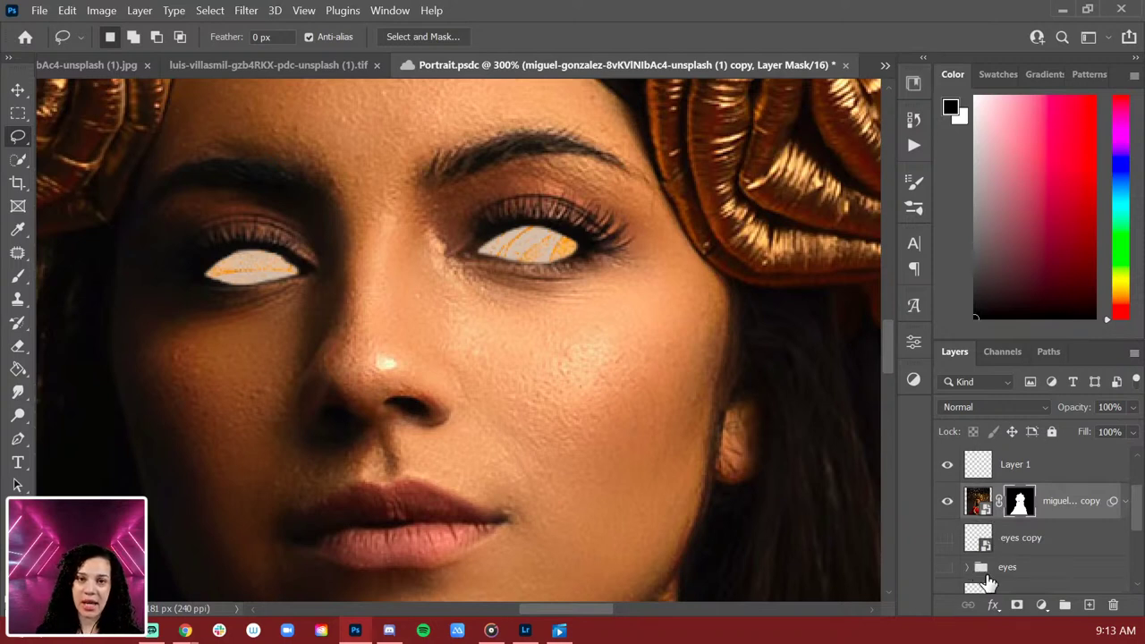
scroll(984, 577, "down", 2)
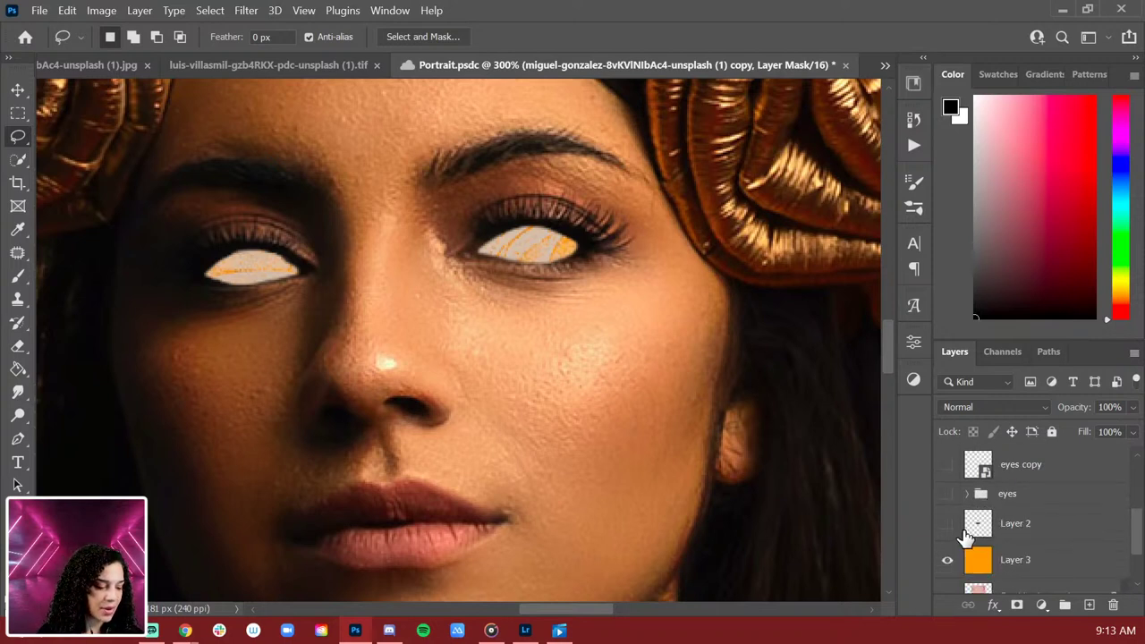
left_click(947, 526)
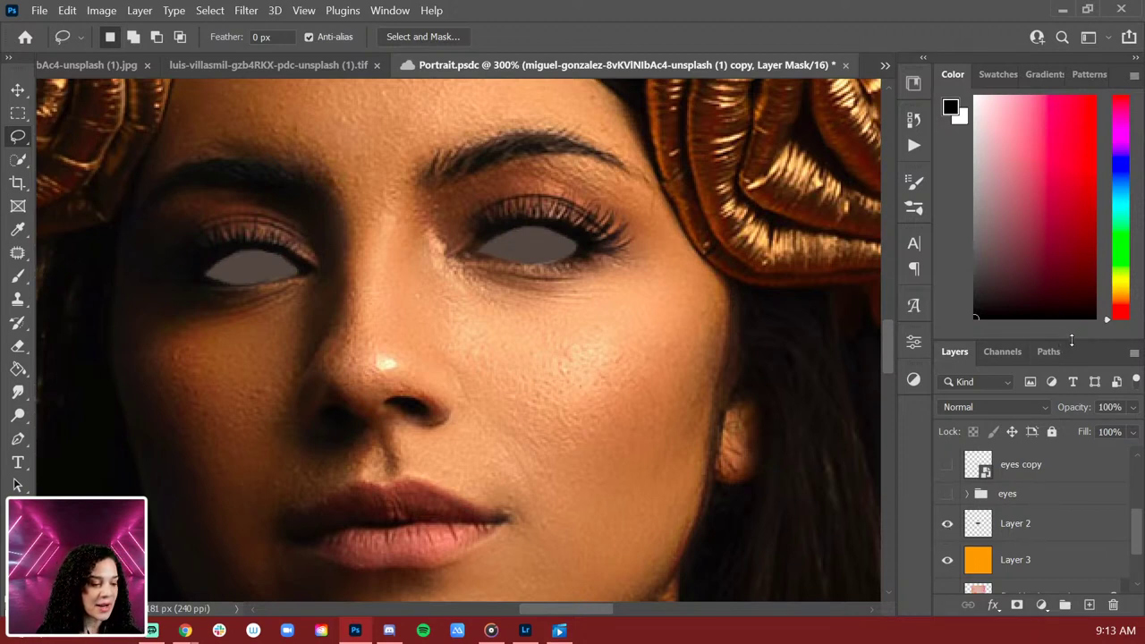
left_click_drag(1071, 341, 1080, 133)
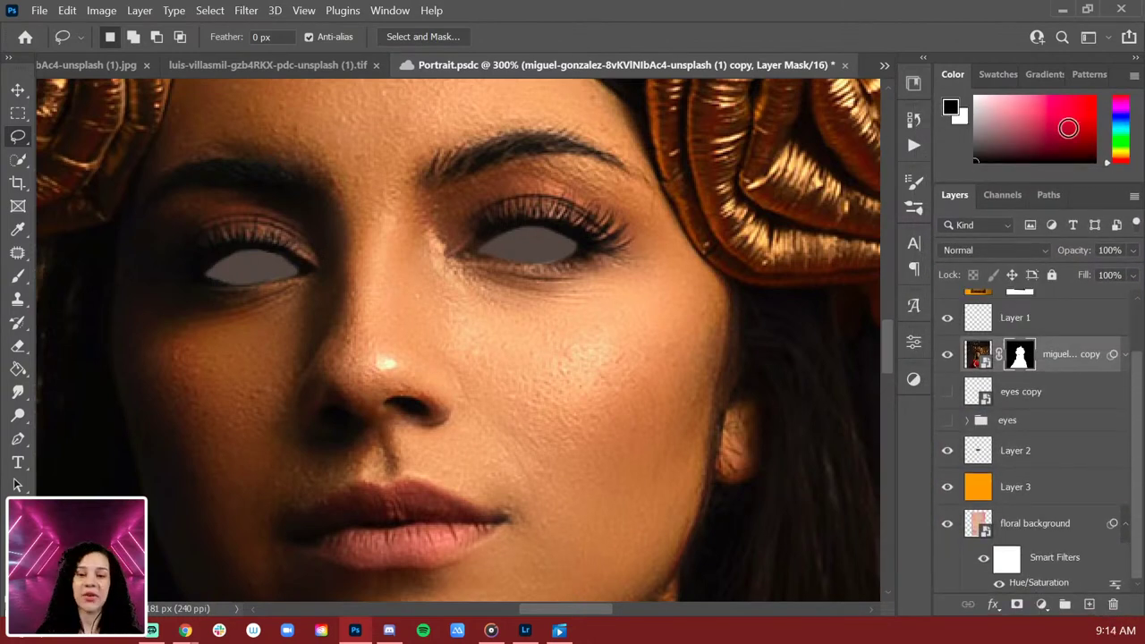
Step: Examine the gray-filled eyes within the whole framed portrait and in close-up on the face
key("ctrl+minus")
key("ctrl+minus")
key("ctrl+minus")
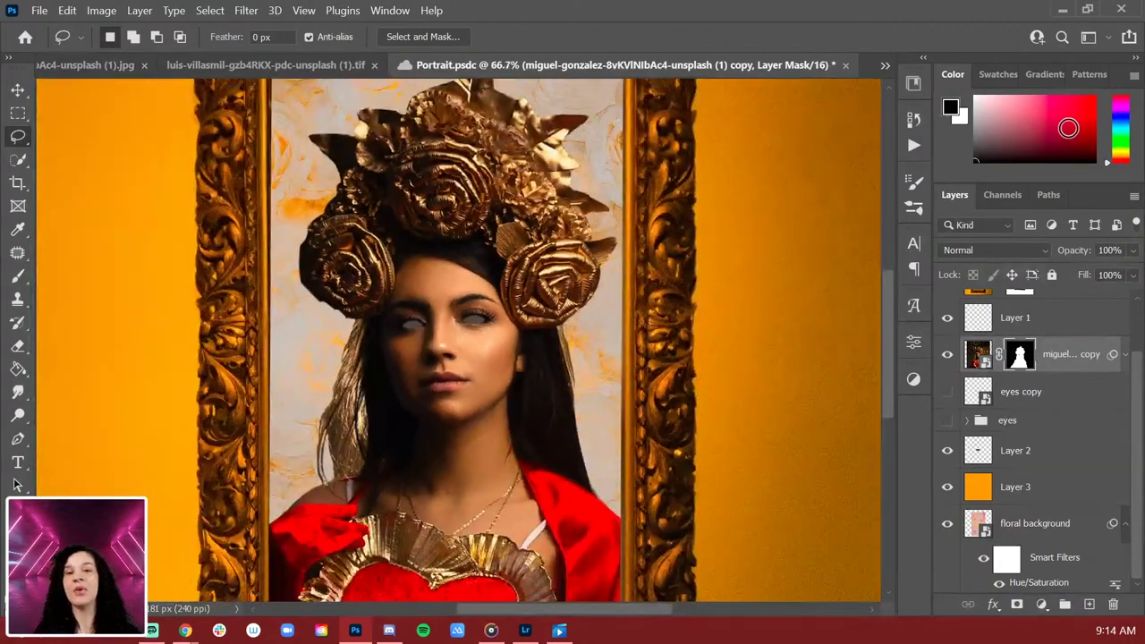
key("ctrl+minus")
key("ctrl+minus")
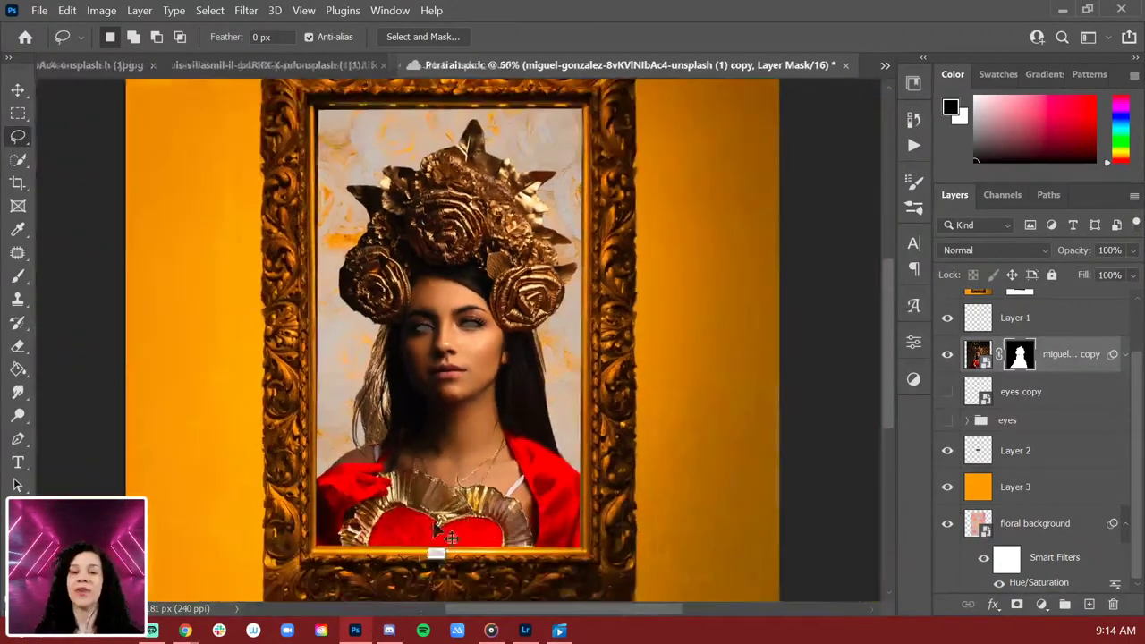
key("ctrl+plus")
key("ctrl+plus")
key("ctrl+plus")
key("ctrl+plus")
key("ctrl+plus")
key("ctrl+plus")
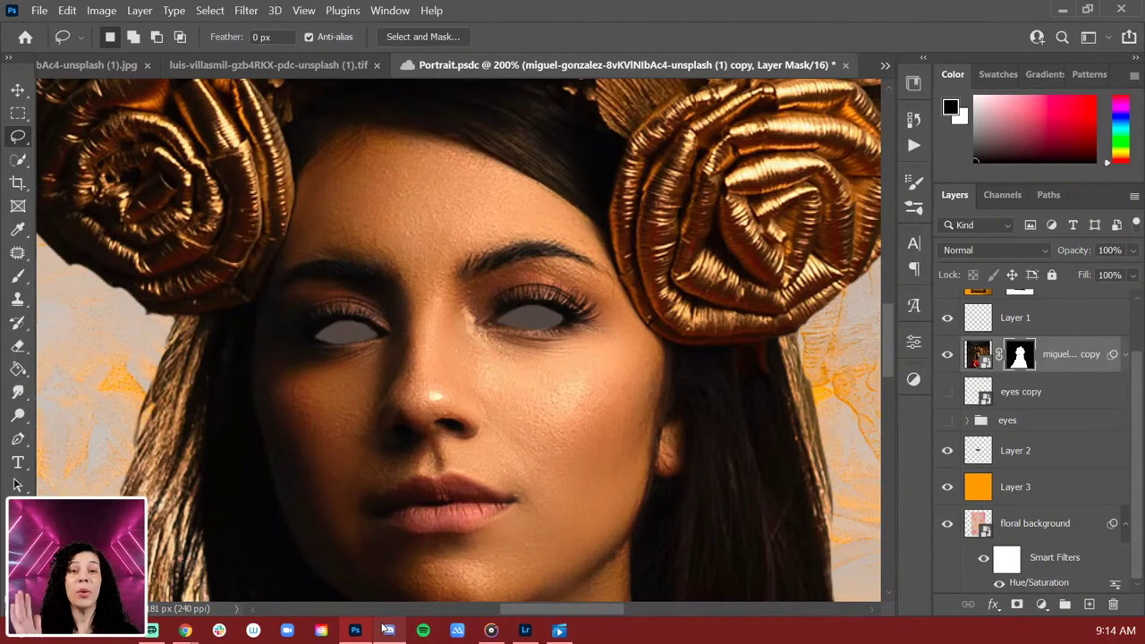
Step: Make the masked portrait copy's image active instead of its mask, and inspect the framed portrait and the eyes
left_click(1073, 372)
key("ctrl+minus")
key("ctrl+minus")
key("ctrl+minus")
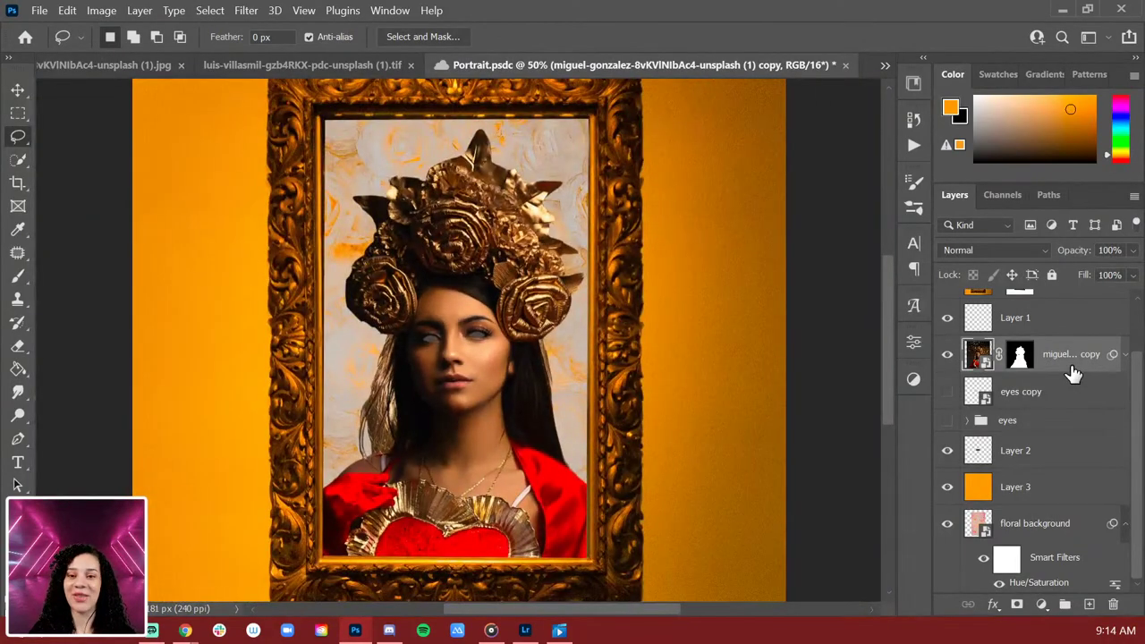
key("ctrl+plus")
key("ctrl+plus")
key("ctrl+plus")
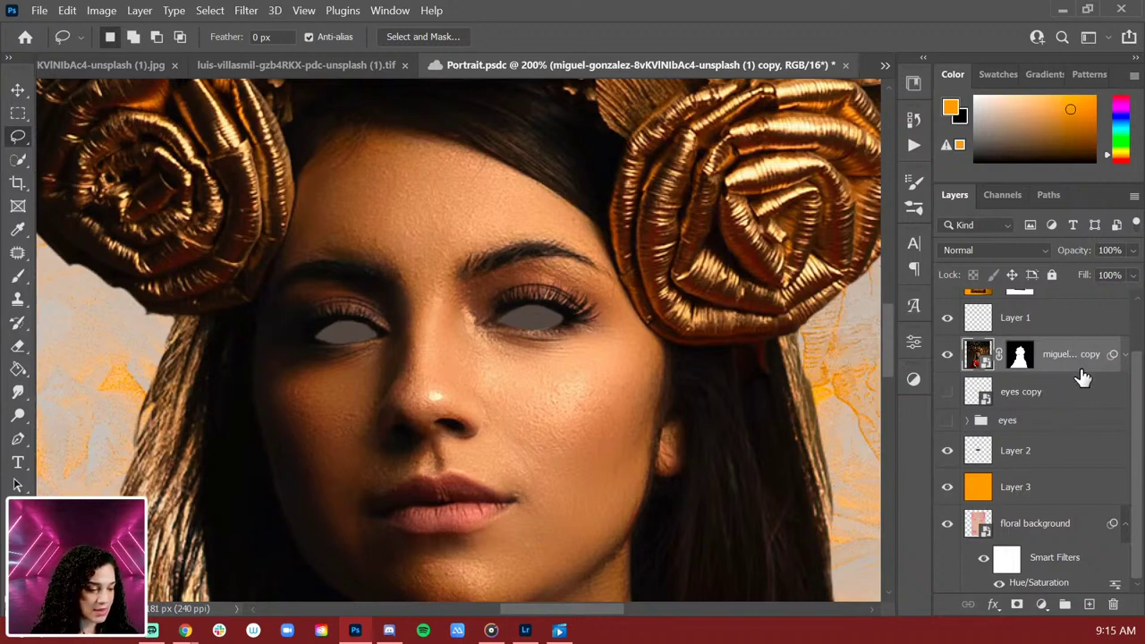
Step: Check Layer 1 by switching its visibility off and on, and show the original unmasked portrait layer above the frame
left_click(1060, 322)
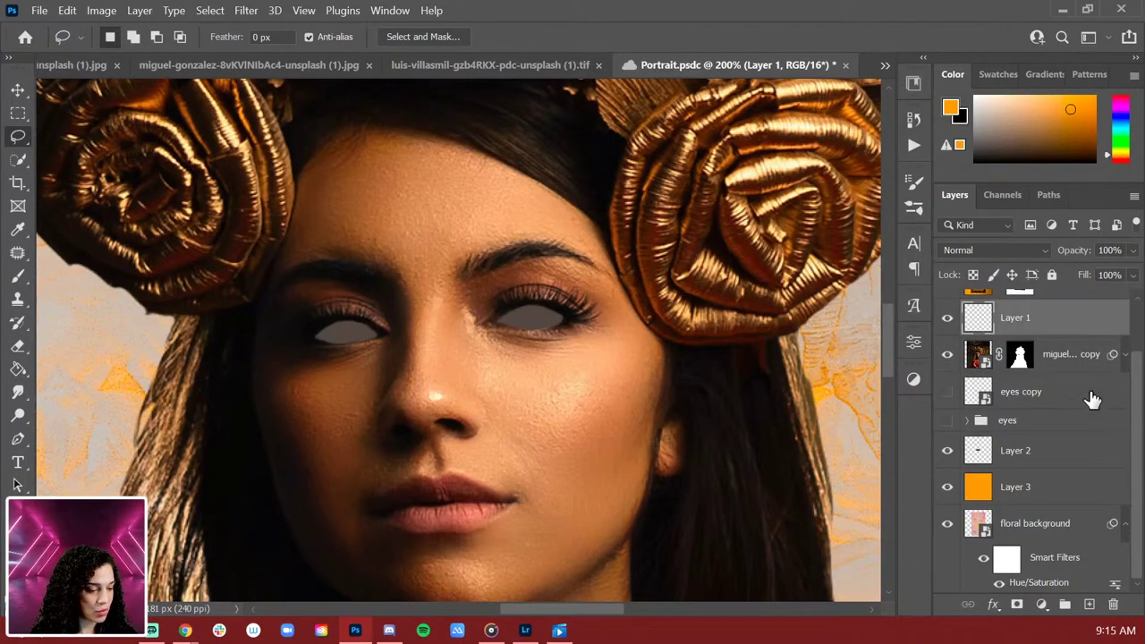
scroll(1134, 438, "up", 2)
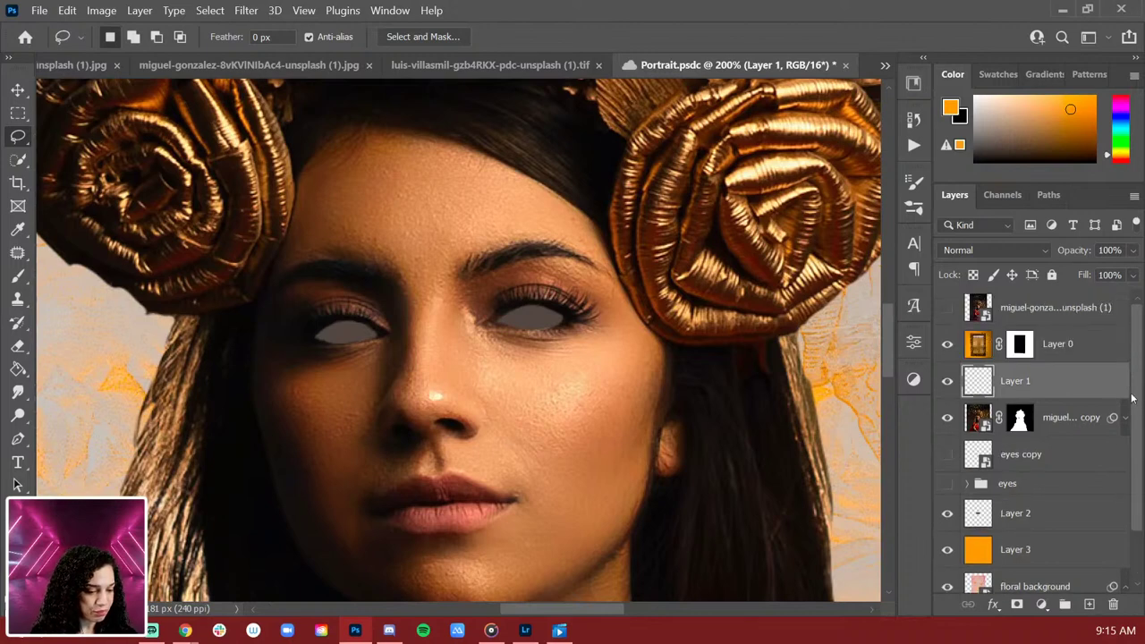
left_click(947, 382)
left_click(947, 381)
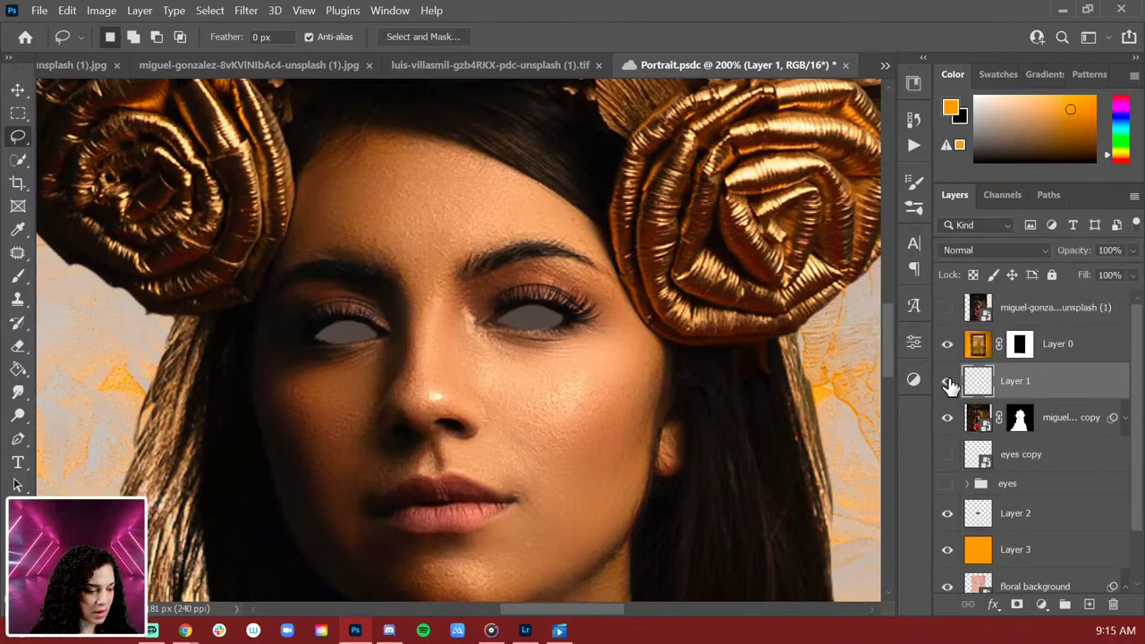
left_click(947, 307)
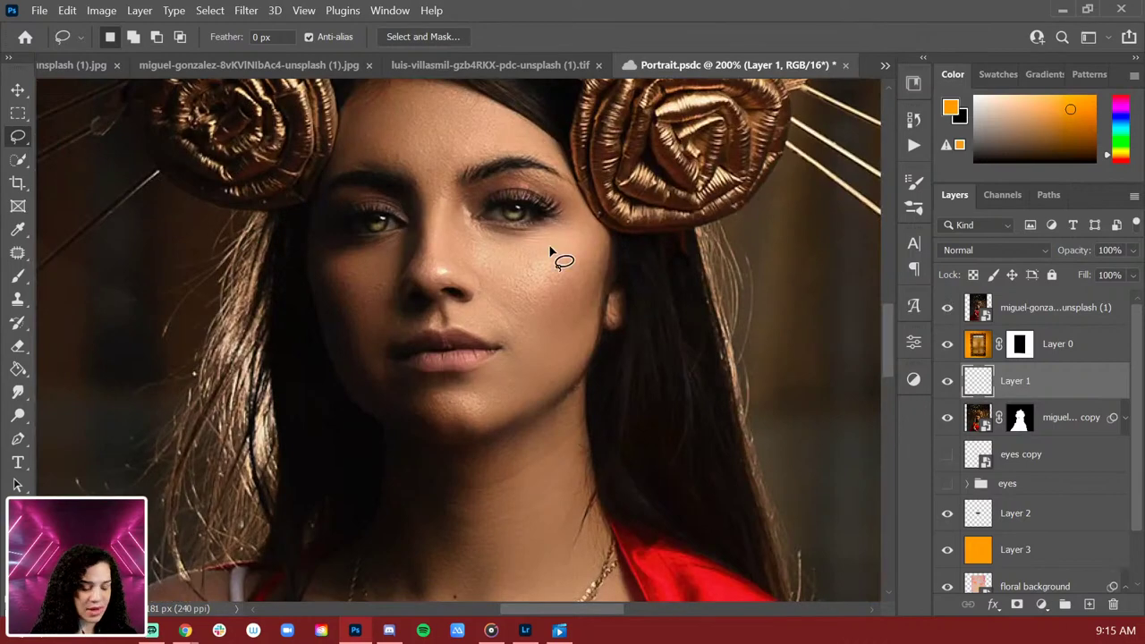
Step: Copy the iris of the eye nearer the ear from the original portrait layer to its own layer, using a circular marquee selection
scroll(548, 245, "up", 5)
left_click_drag(698, 355, 668, 509)
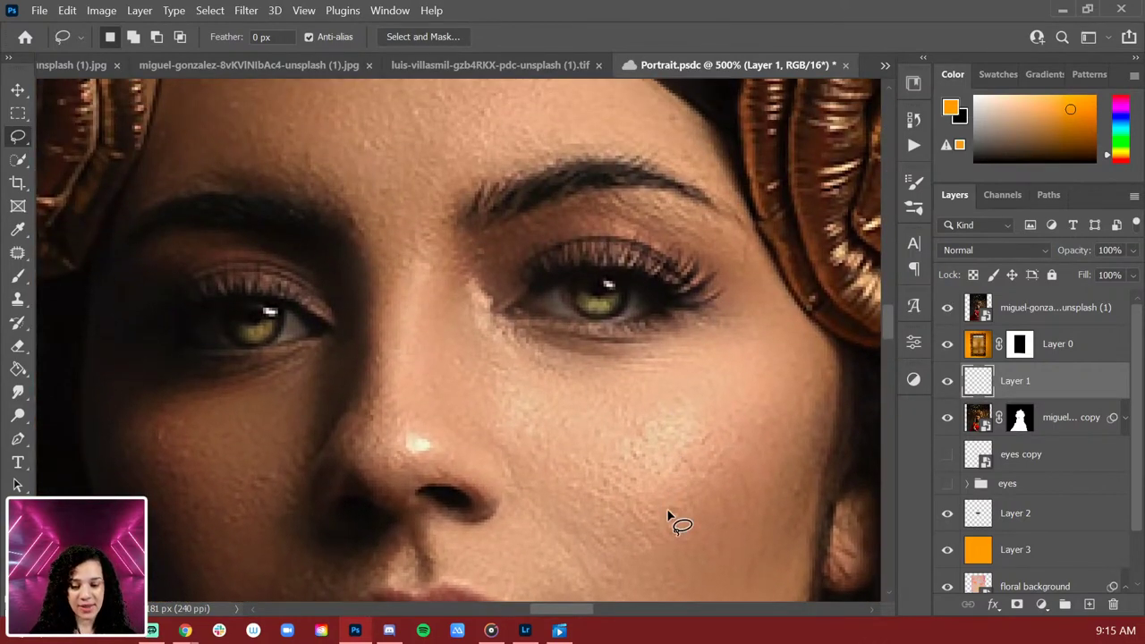
left_click_drag(18, 112, 92, 98)
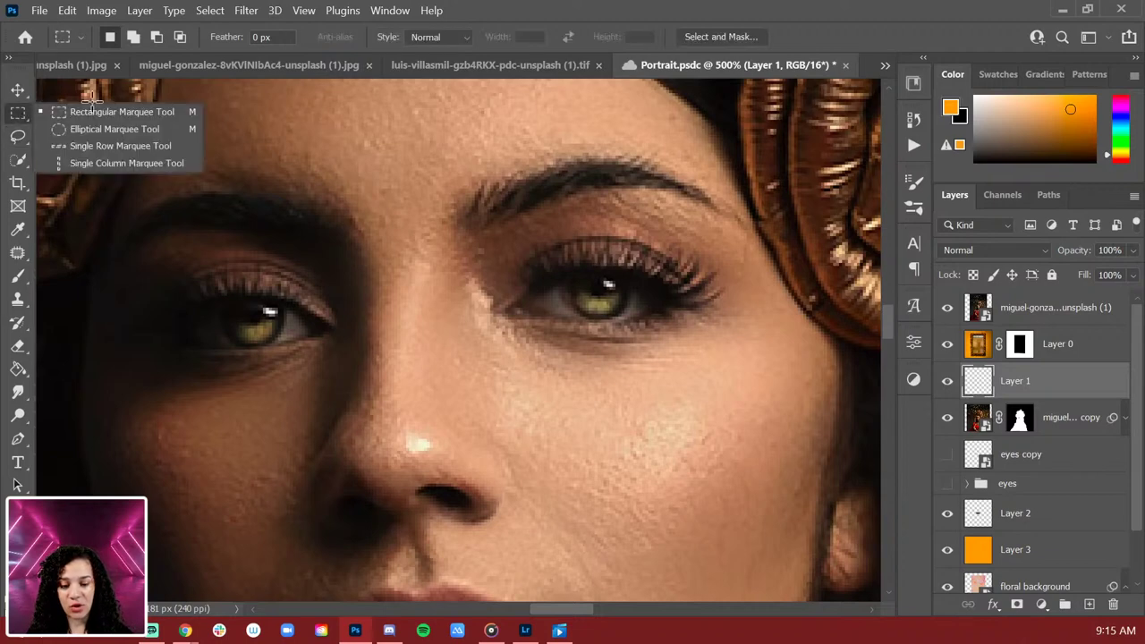
left_click(125, 129)
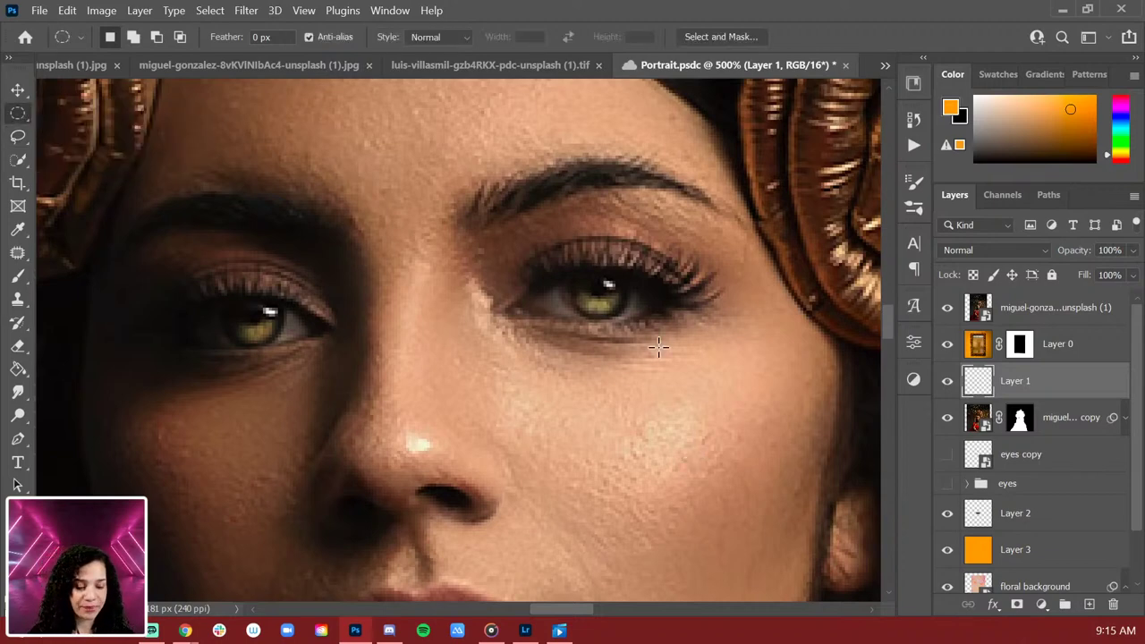
scroll(800, 269, "down", 1)
scroll(762, 301, "up", 3)
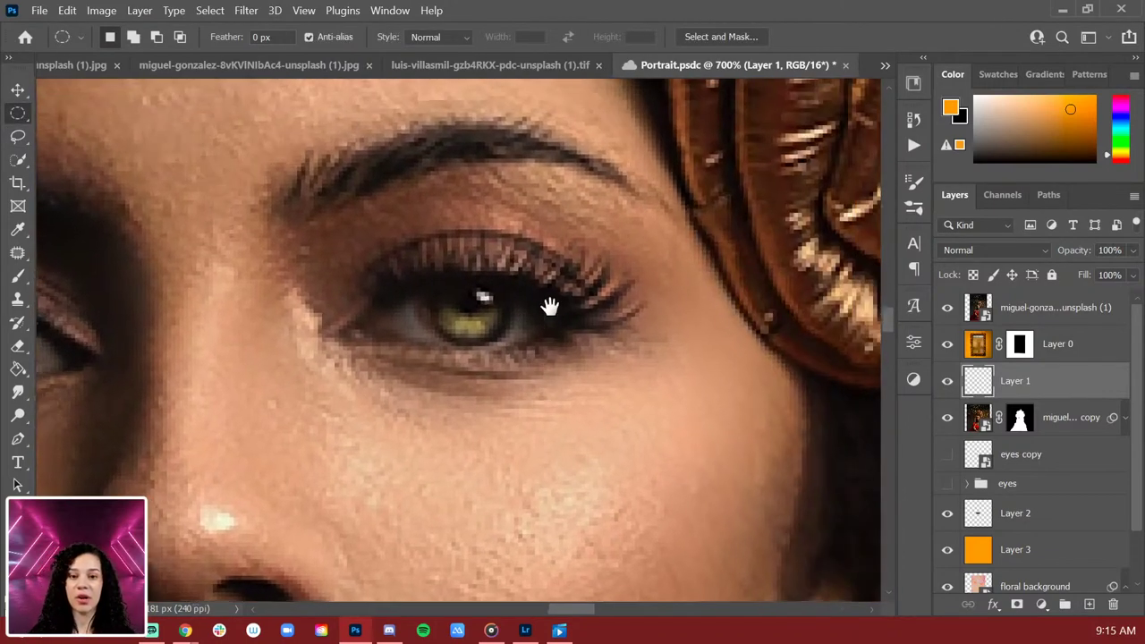
left_click(1065, 308)
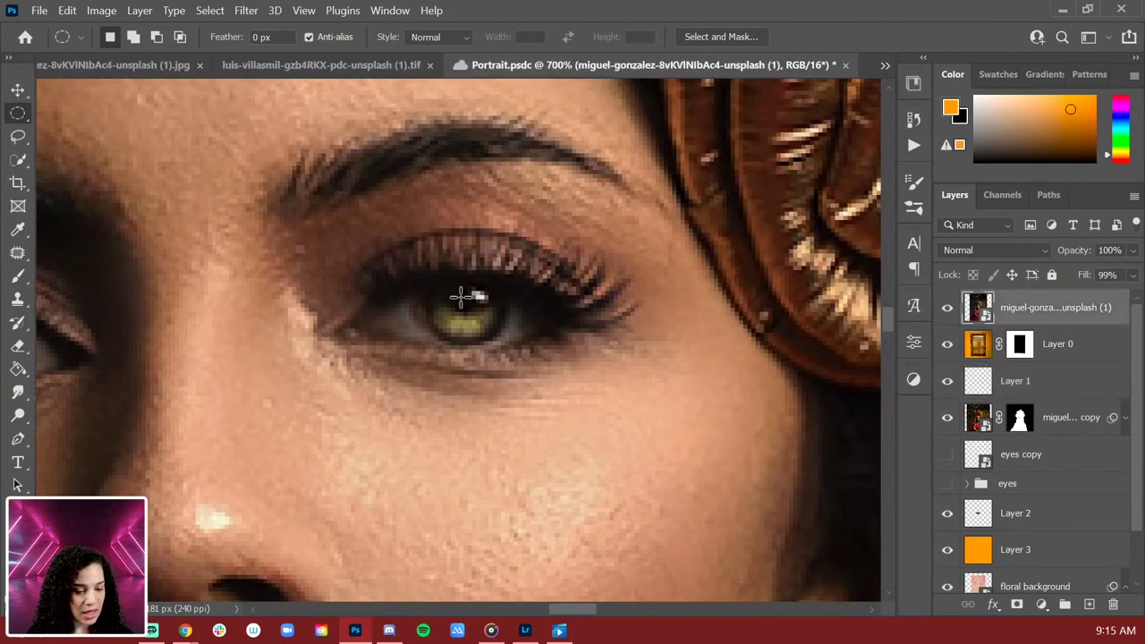
left_click_drag(424, 273, 542, 337)
key("space")
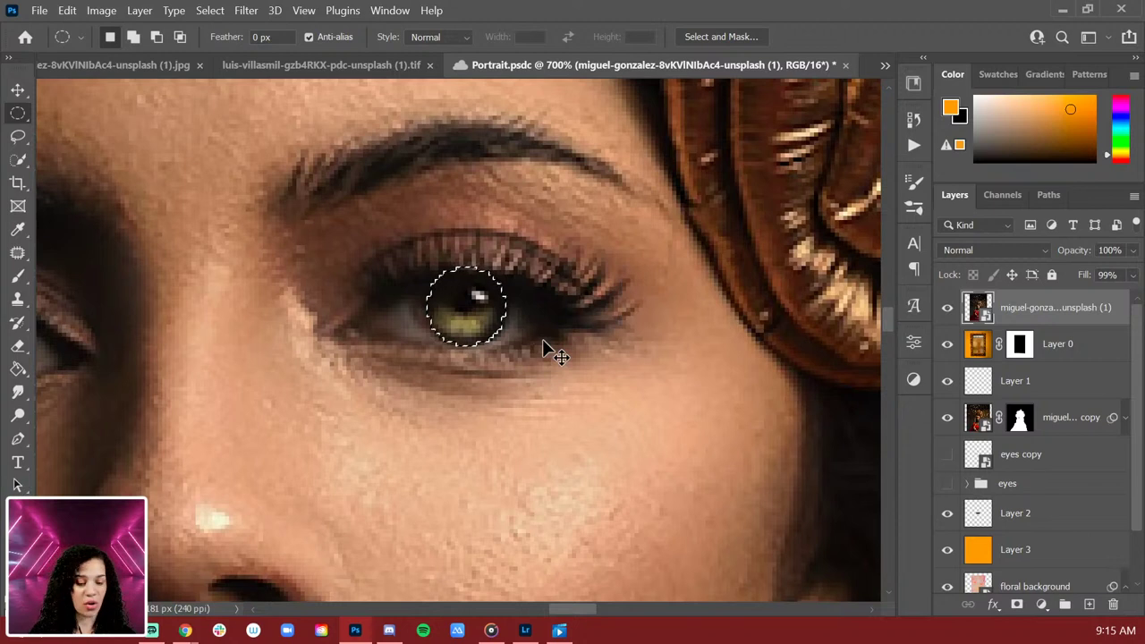
key("ctrl+j")
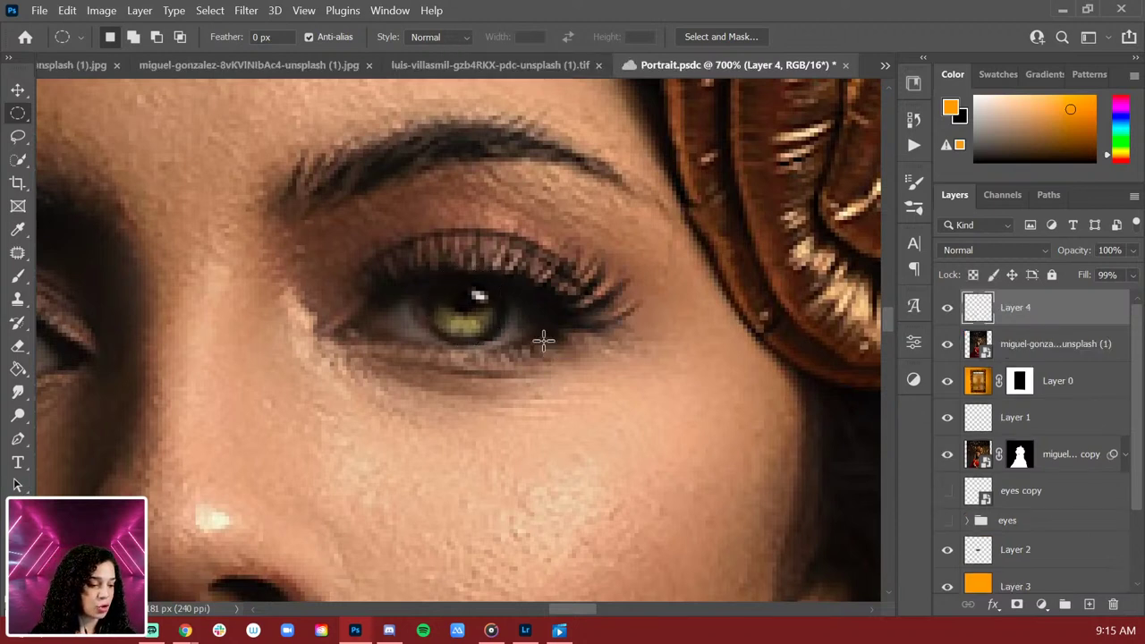
Step: Hide the original portrait layer and add a new layer, Layer 5, as a clipping mask on the copied iris
left_click(947, 345)
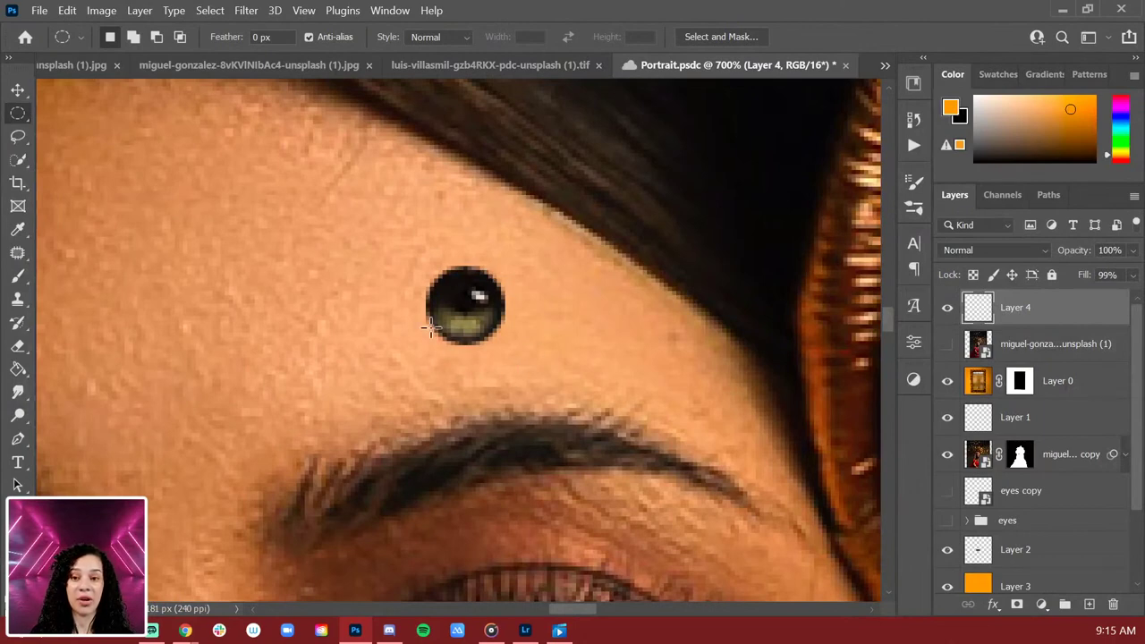
key("ctrl+shift+n")
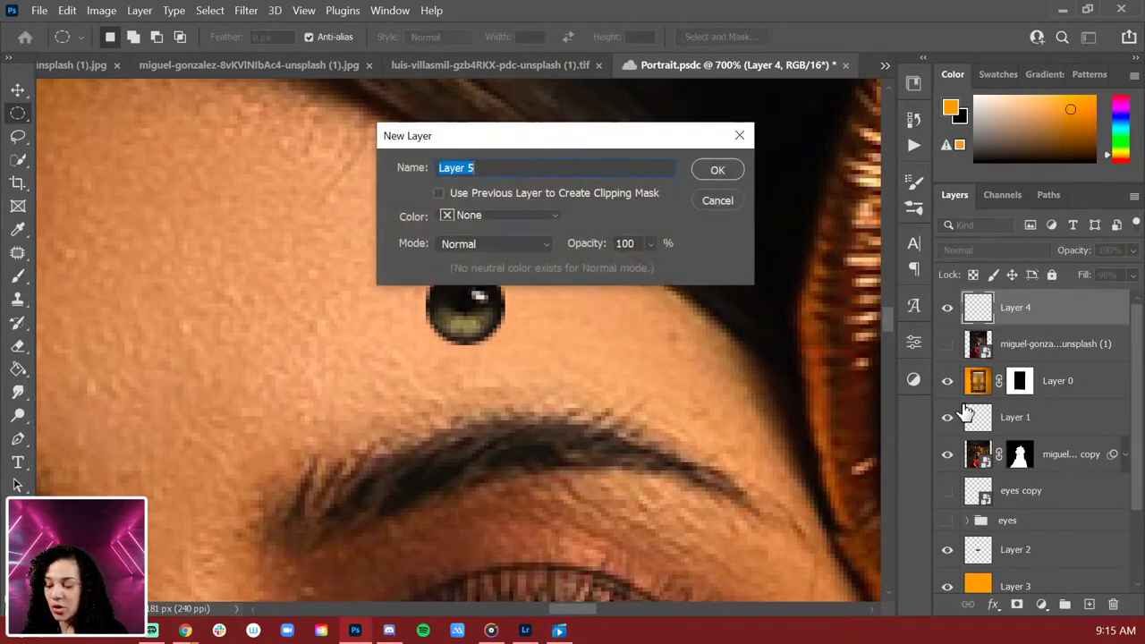
key("Return")
right_click(1067, 313)
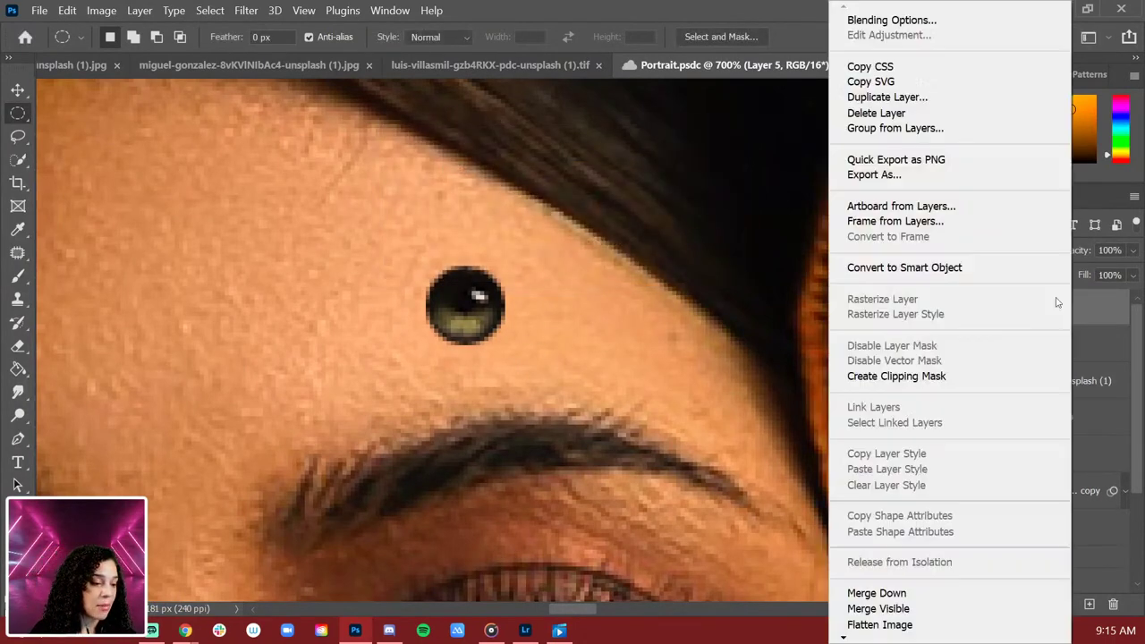
left_click(923, 376)
scroll(494, 335, "down", 2)
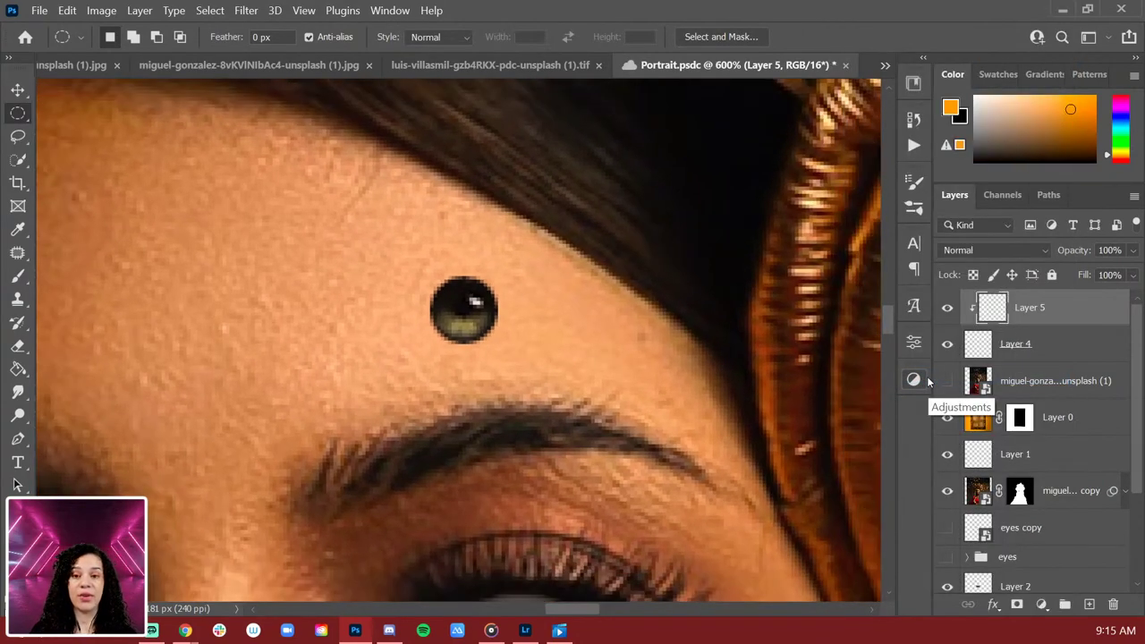
scroll(494, 336, "up", 5)
scroll(591, 353, "down", 3)
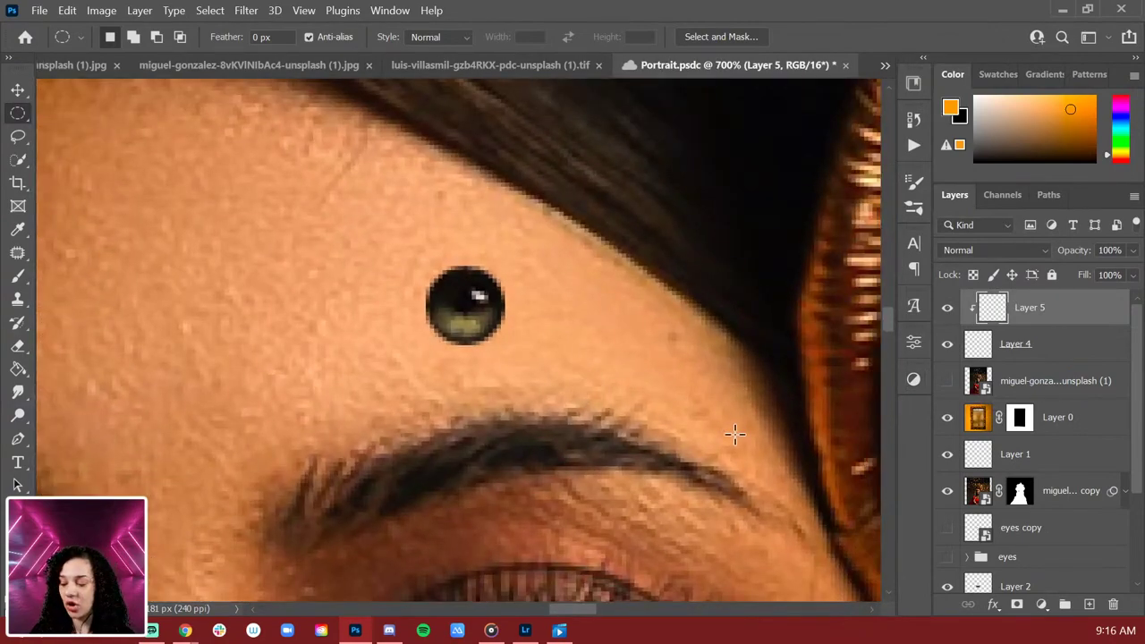
Step: Set the Brush to black at 7 px and try shading the edge of the iris on the clipped layer
key("b")
left_click_drag(665, 435, 665, 313)
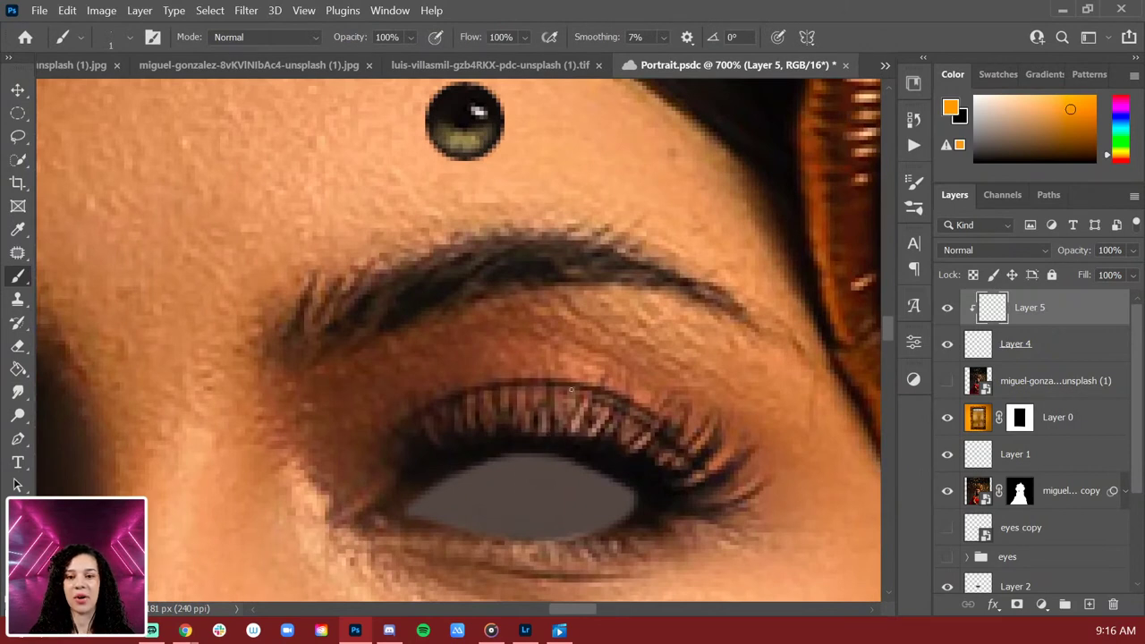
left_click_drag(499, 367, 501, 462)
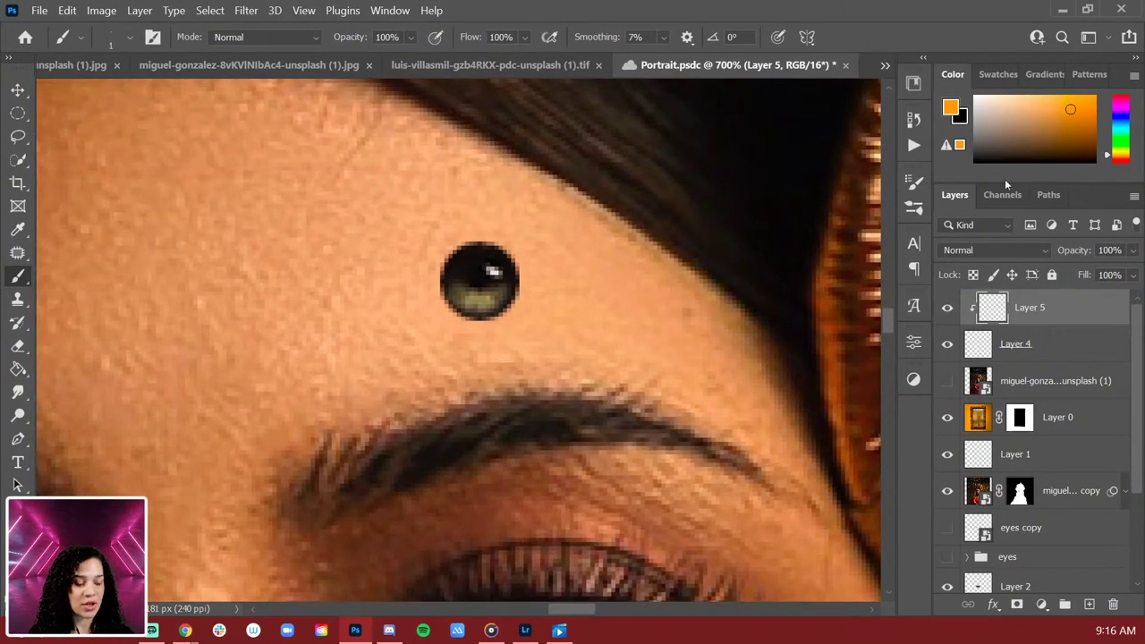
right_click(556, 271)
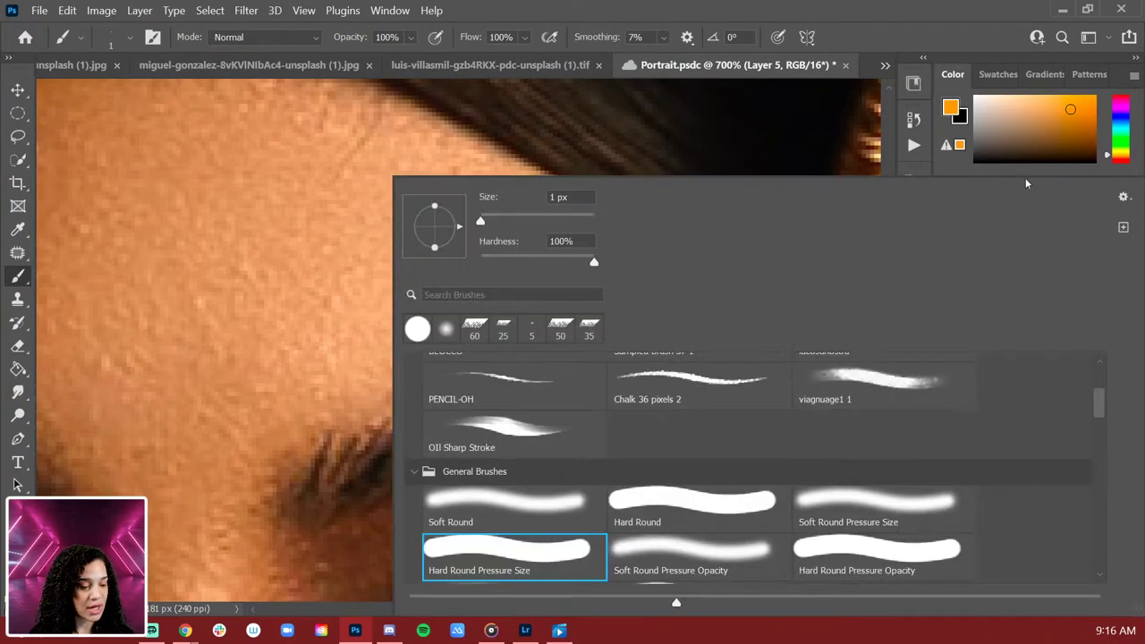
key("Escape")
key("x")
key("bracketright")
key("bracketright")
key("bracketright")
key("bracketright")
key("bracketright")
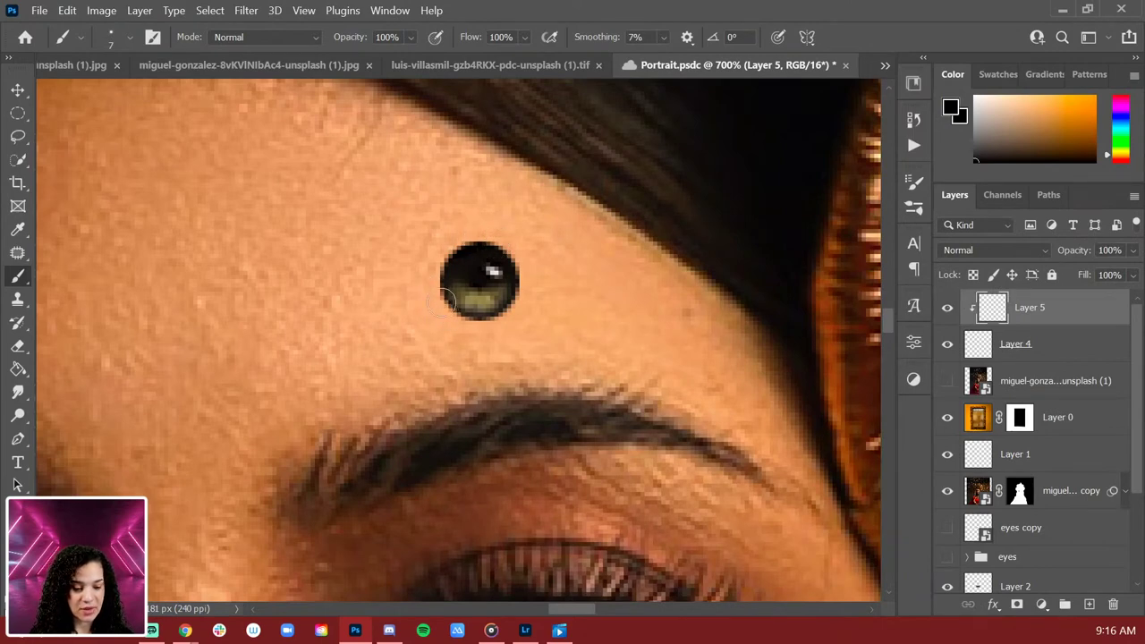
key("ctrl+z")
Step: Convert the iris layer and its clipped paint layer together into one smart object
key("ctrl+minus")
key("ctrl+minus")
key("ctrl+minus")
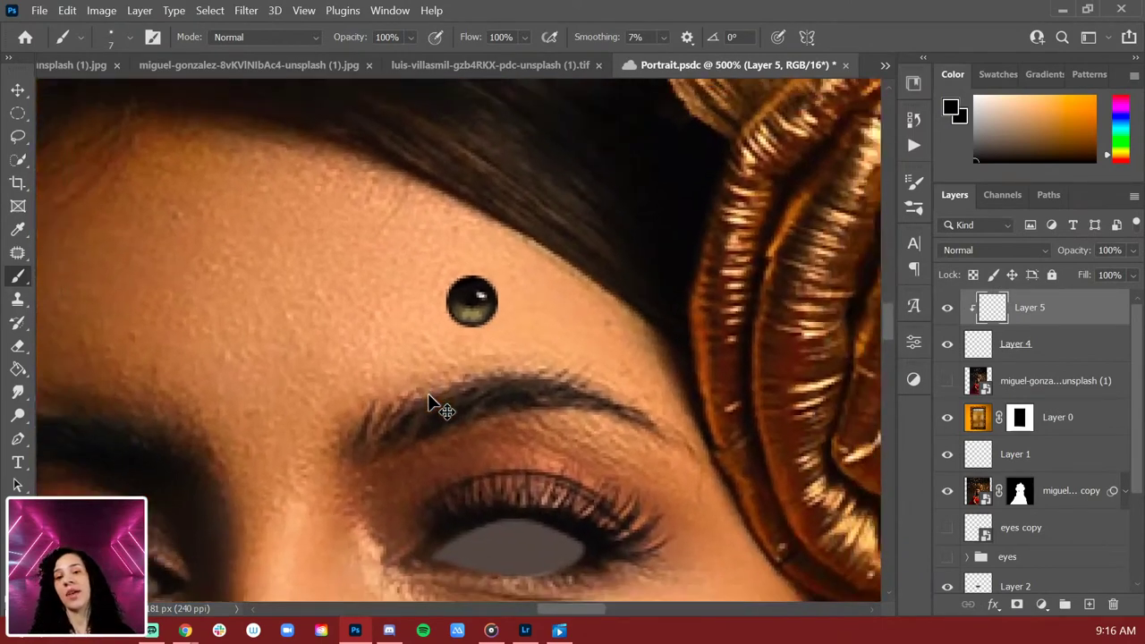
left_click(1058, 344, "ctrl")
right_click(1051, 333)
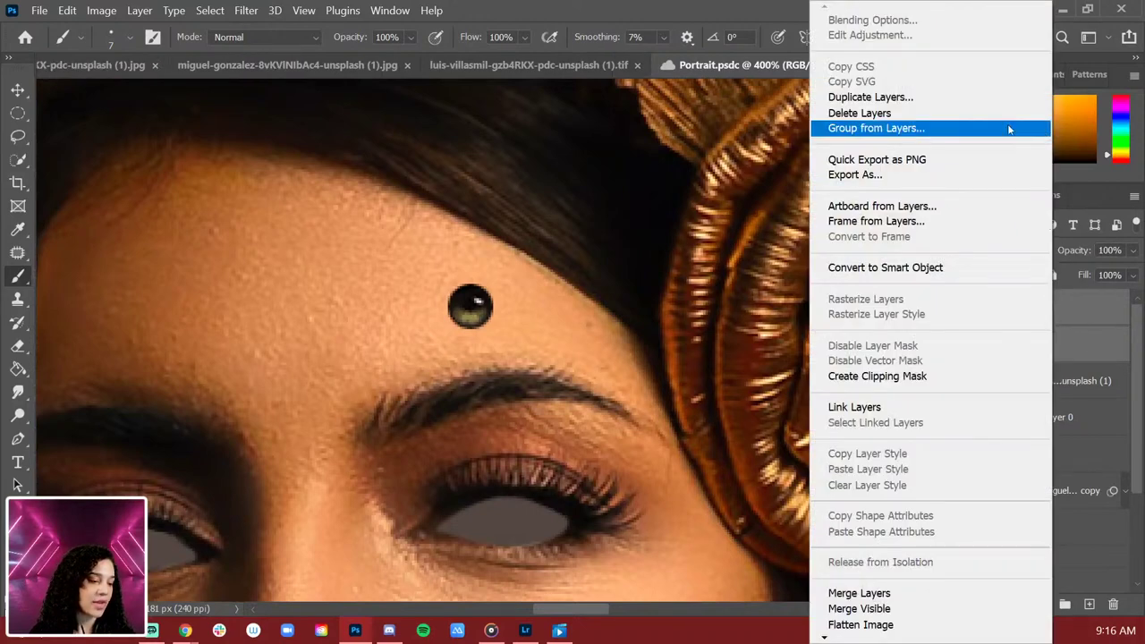
left_click(937, 265)
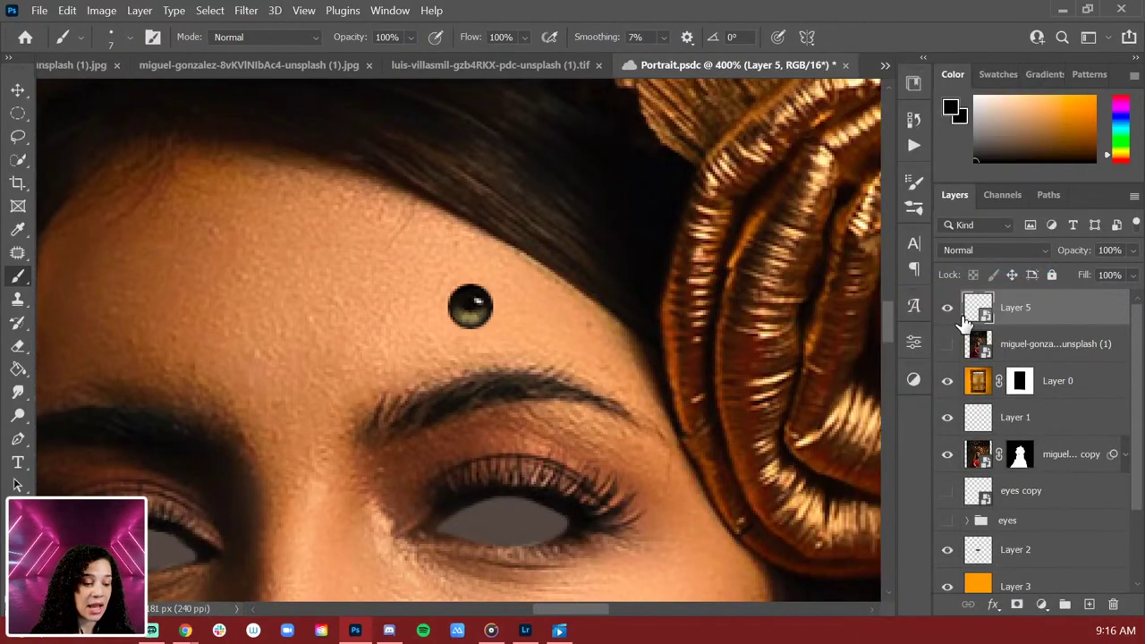
Step: Move the iris smart object into the gray eye opening below it and scale it to 113.92%
key("ctrl+t")
left_click_drag(471, 320, 503, 516)
scroll(736, 417, "down", 5)
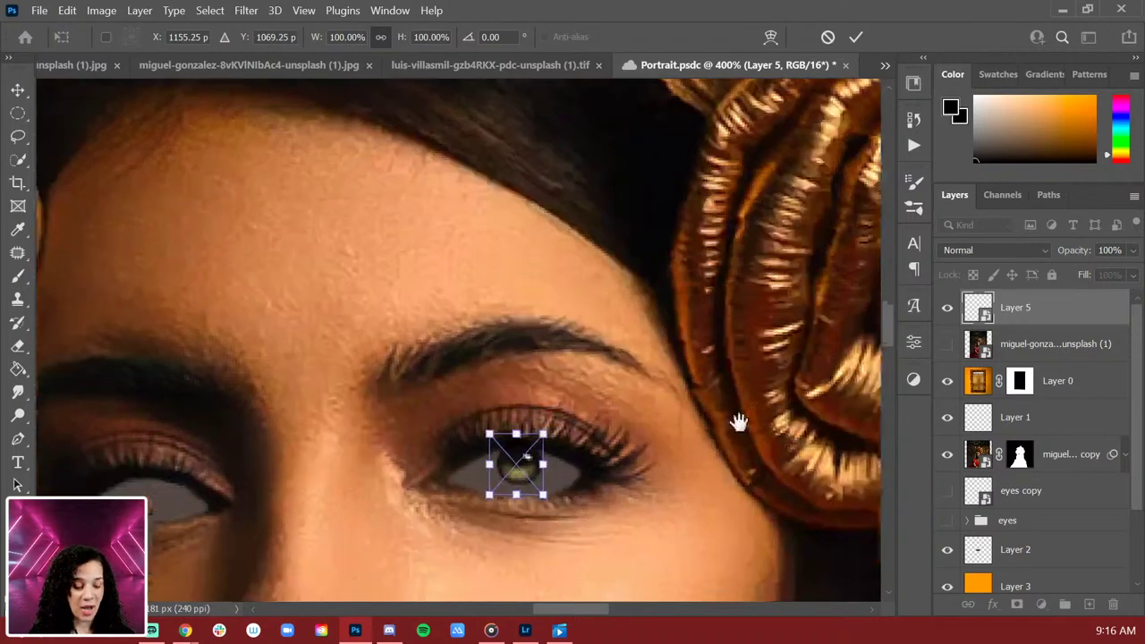
scroll(797, 297, "left", 2)
mouse_move(609, 331)
left_mouse_down()
mouse_move(627, 345)
mouse_move(620, 337)
left_mouse_up()
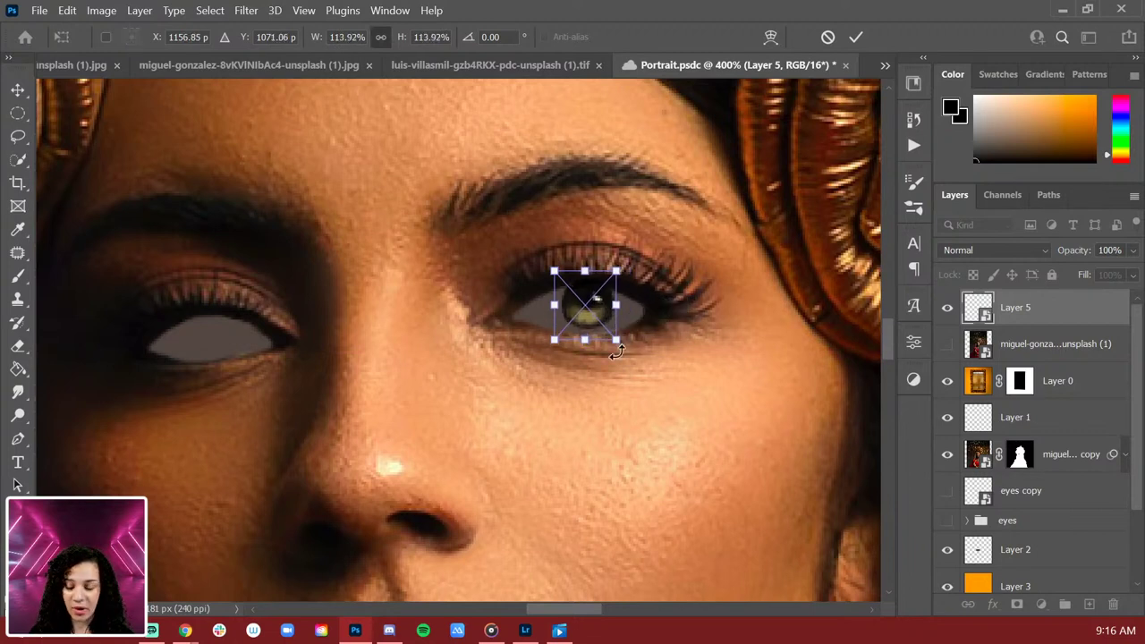
key("Return")
Step: Duplicate the iris smart object and place the copy in the other, still empty eye opening
key("ctrl+j")
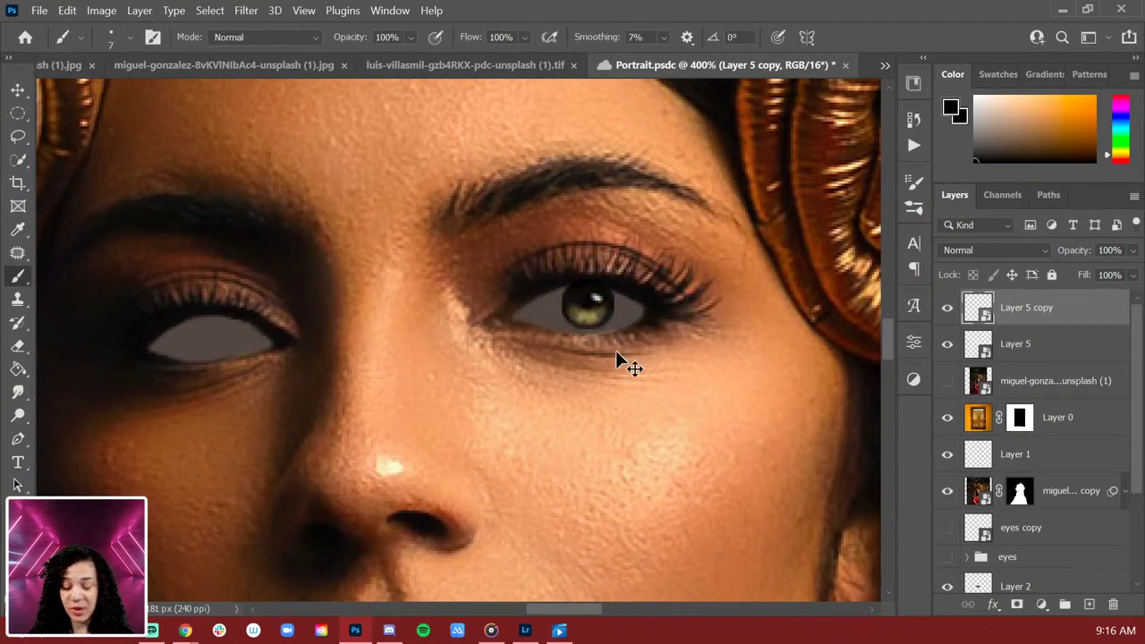
key("ctrl+t")
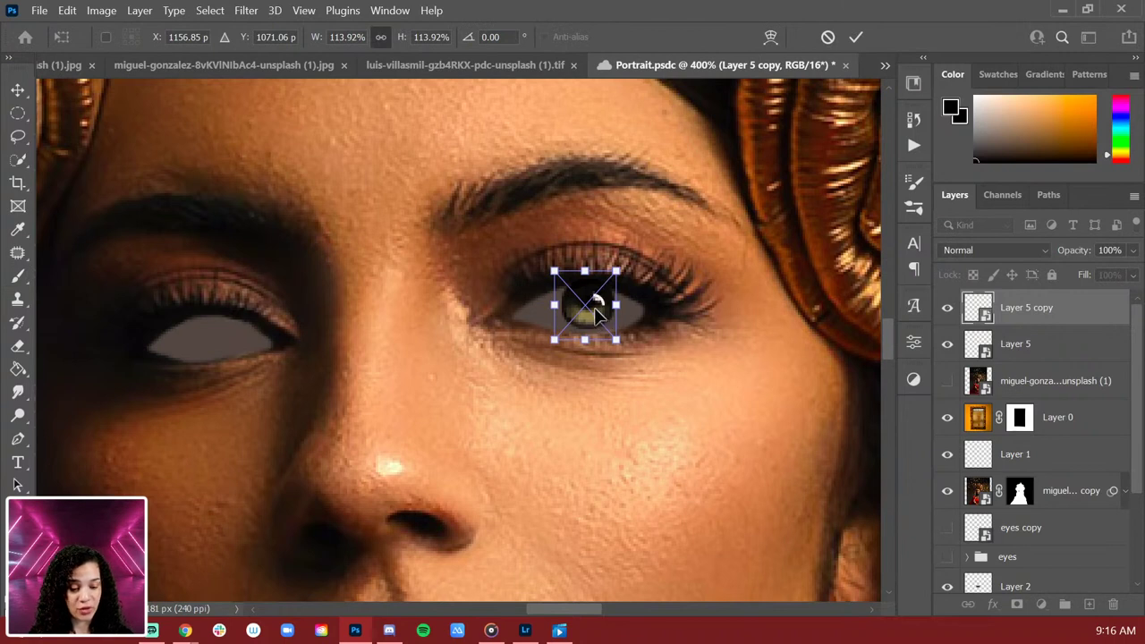
mouse_move(598, 313)
left_mouse_down()
mouse_move(339, 290)
mouse_move(213, 331)
mouse_move(221, 337)
left_mouse_up()
key("Return")
key("ctrl+minus")
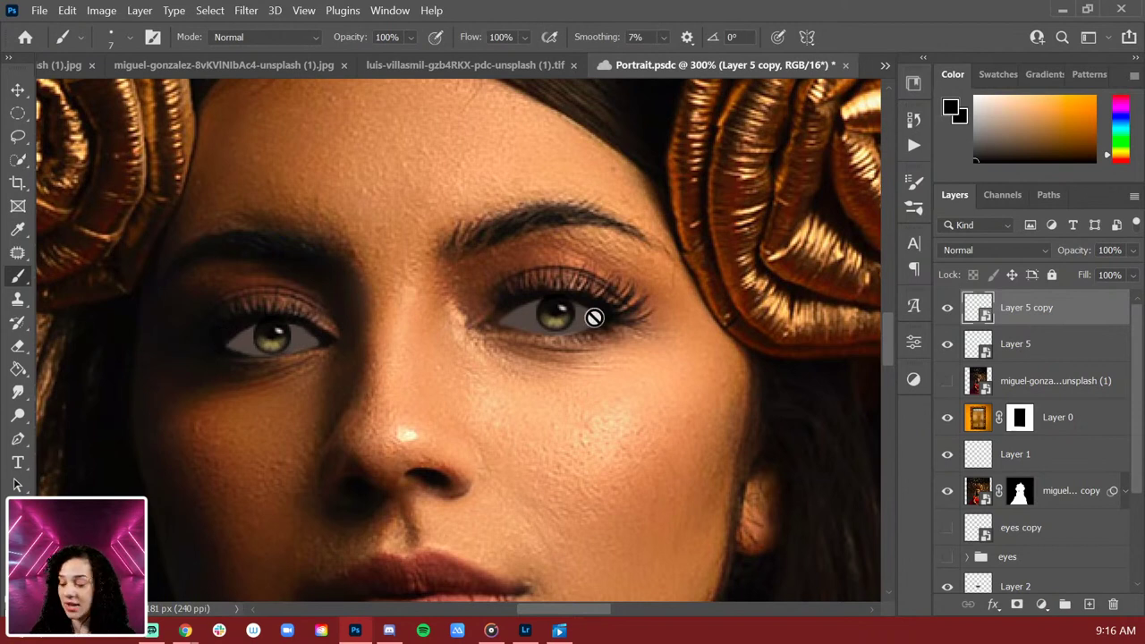
Step: Group the two iris smart objects and hide the group
left_click(1060, 353, "ctrl")
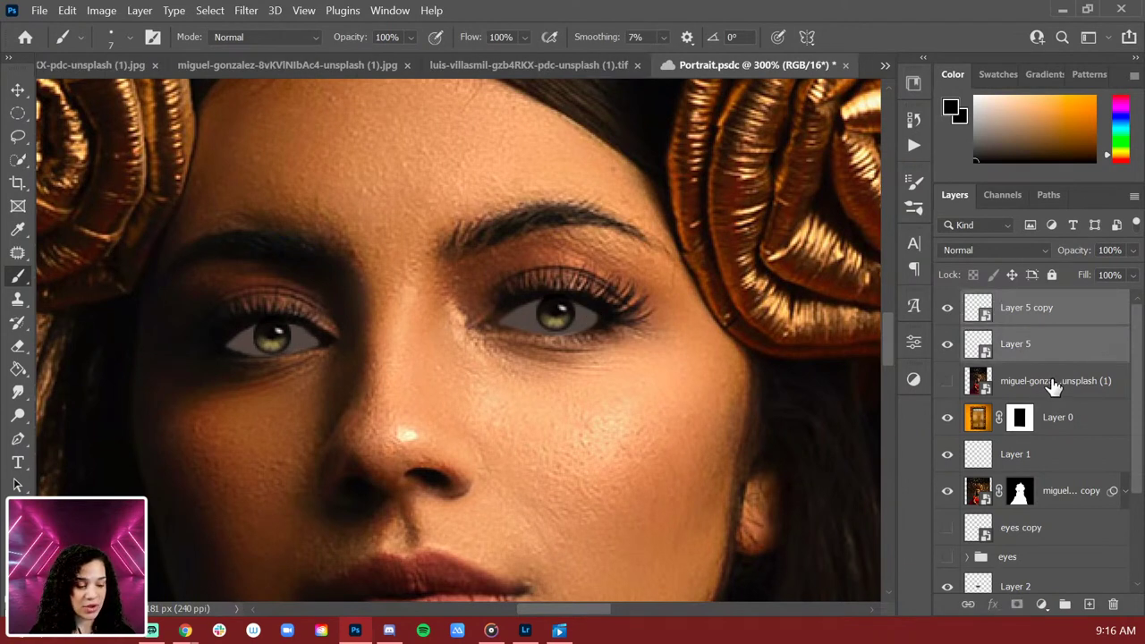
key("ctrl+g")
left_click(947, 300)
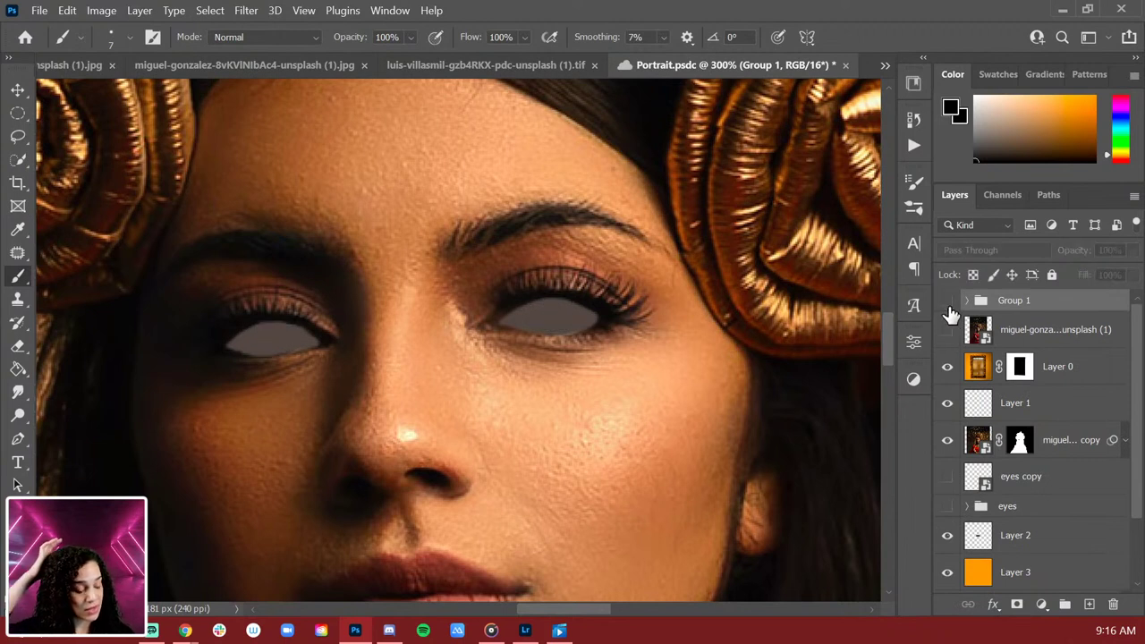
Step: Show the eyes copy smart object and shift its irises slightly down in the eye openings to X 1066.92 px, Y 1079.80 px
left_click_drag(1139, 340, 1140, 422)
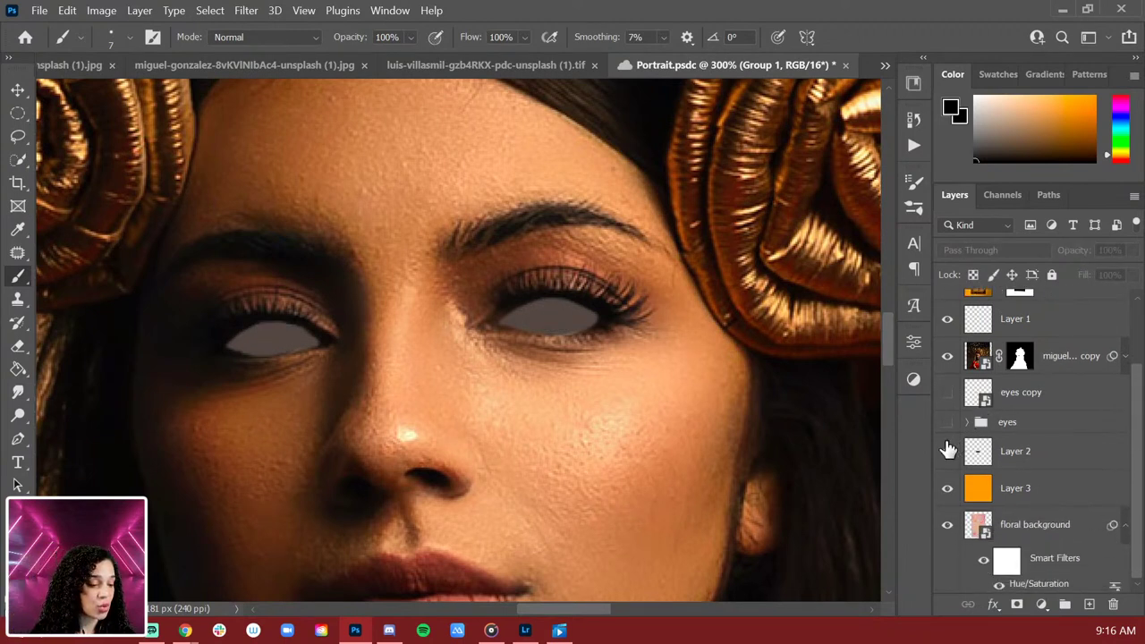
left_click(948, 395)
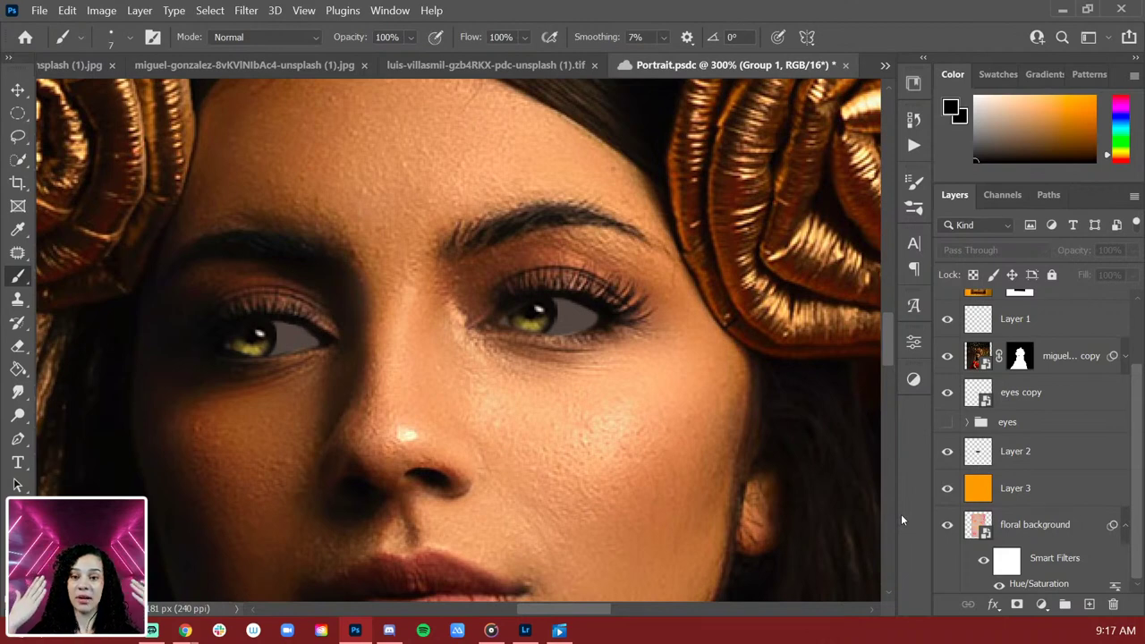
left_click(1054, 407)
left_click_drag(673, 397, 564, 432)
key("ctrl+t")
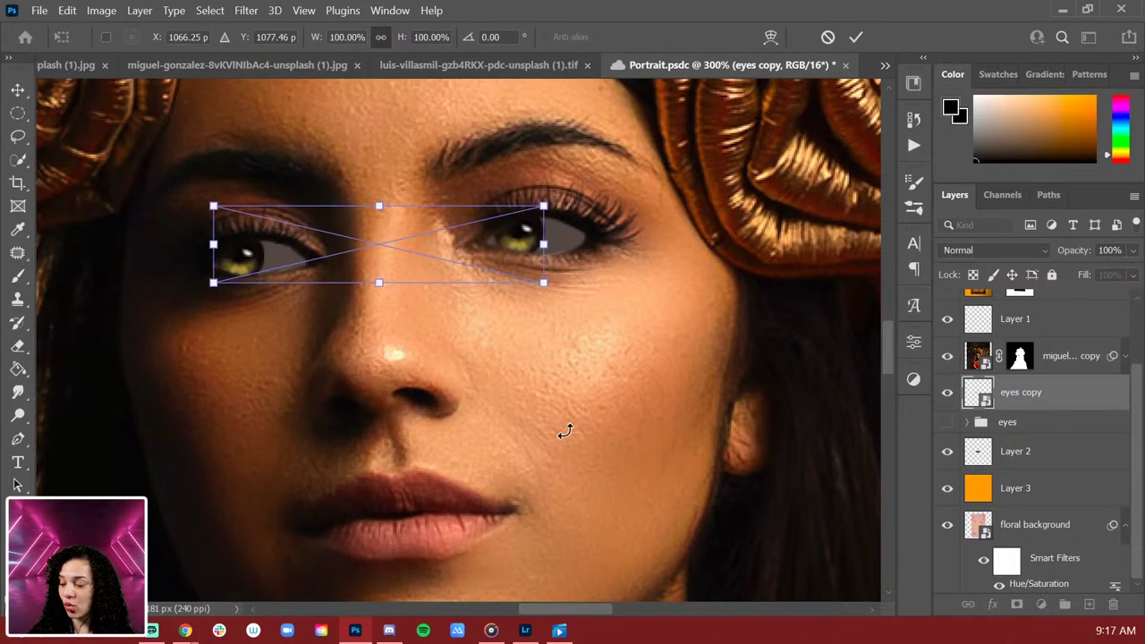
key("ctrl+h")
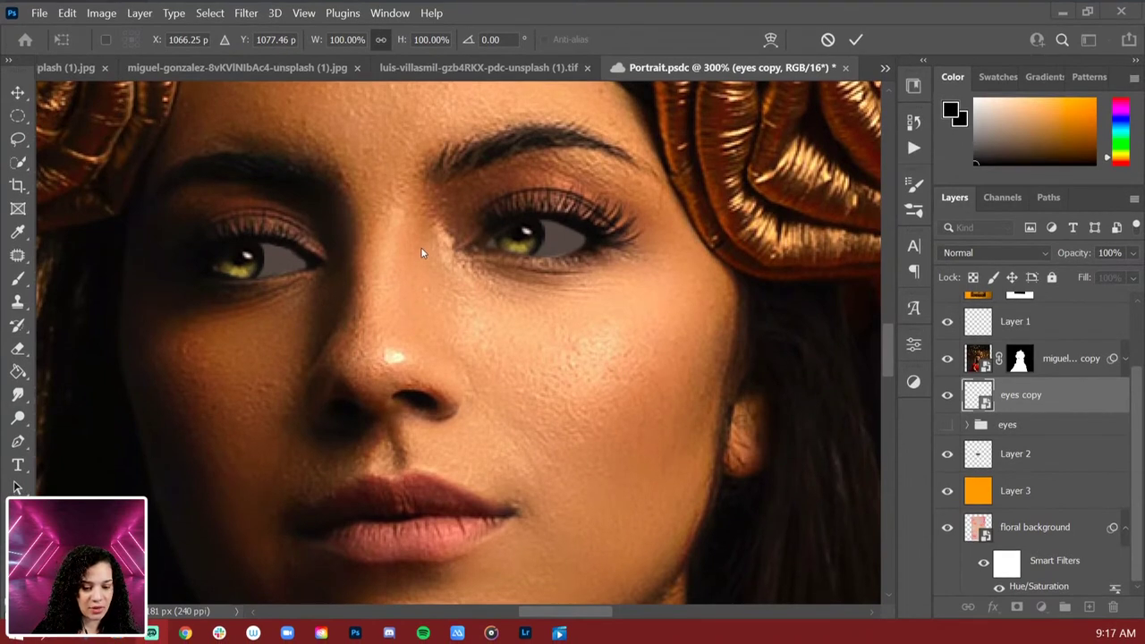
mouse_move(399, 250)
left_mouse_down()
mouse_move(444, 254)
mouse_move(431, 237)
mouse_move(396, 252)
mouse_move(428, 254)
mouse_move(441, 231)
mouse_move(405, 238)
mouse_move(425, 259)
mouse_move(442, 242)
mouse_move(422, 252)
mouse_move(446, 257)
mouse_move(401, 252)
mouse_move(404, 234)
mouse_move(454, 254)
mouse_move(390, 242)
mouse_move(390, 264)
mouse_move(440, 263)
mouse_move(403, 242)
mouse_move(381, 260)
left_mouse_up()
mouse_move(382, 258)
left_mouse_down()
mouse_move(433, 251)
mouse_move(440, 262)
mouse_move(400, 252)
left_mouse_up()
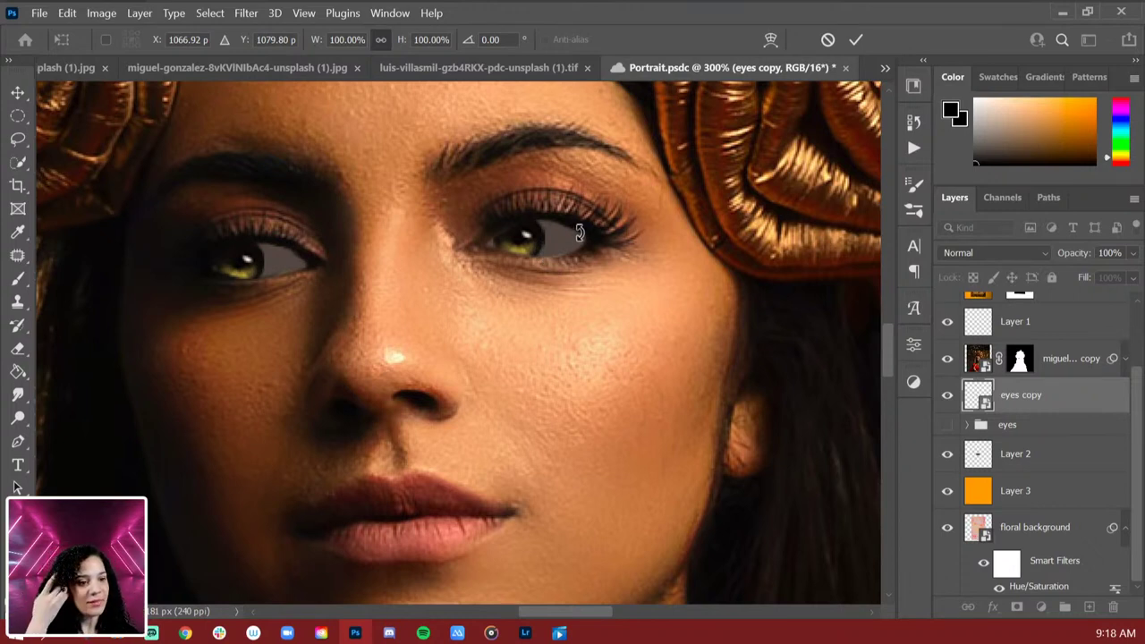
key("Return")
key("b")
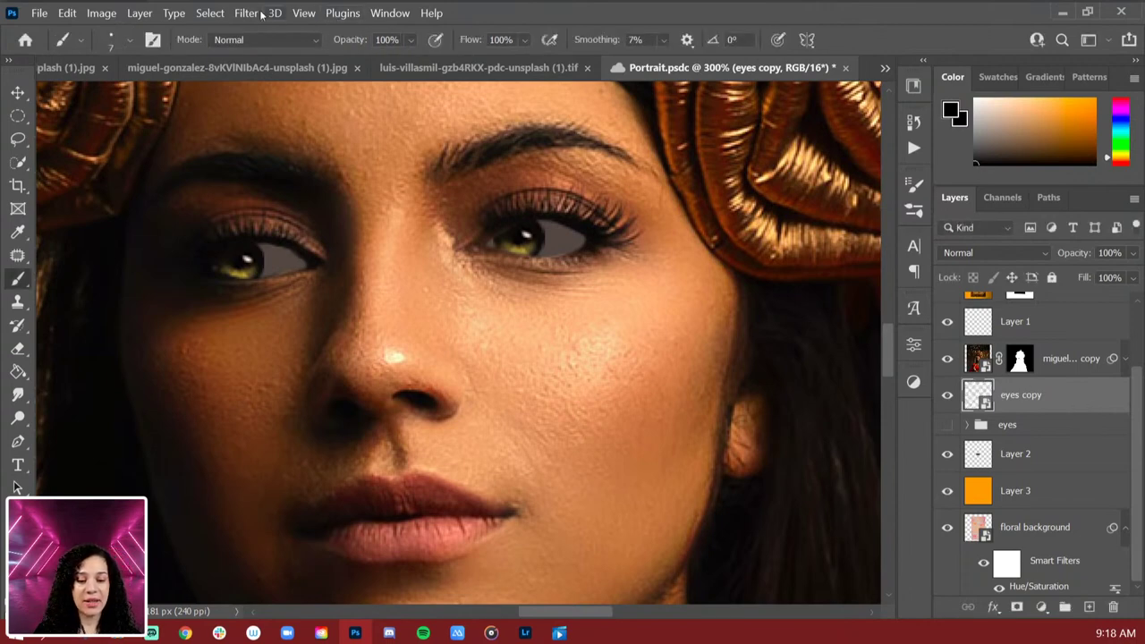
Step: Open the Timeline and dismiss its hint about adding media to a track
left_click(386, 14)
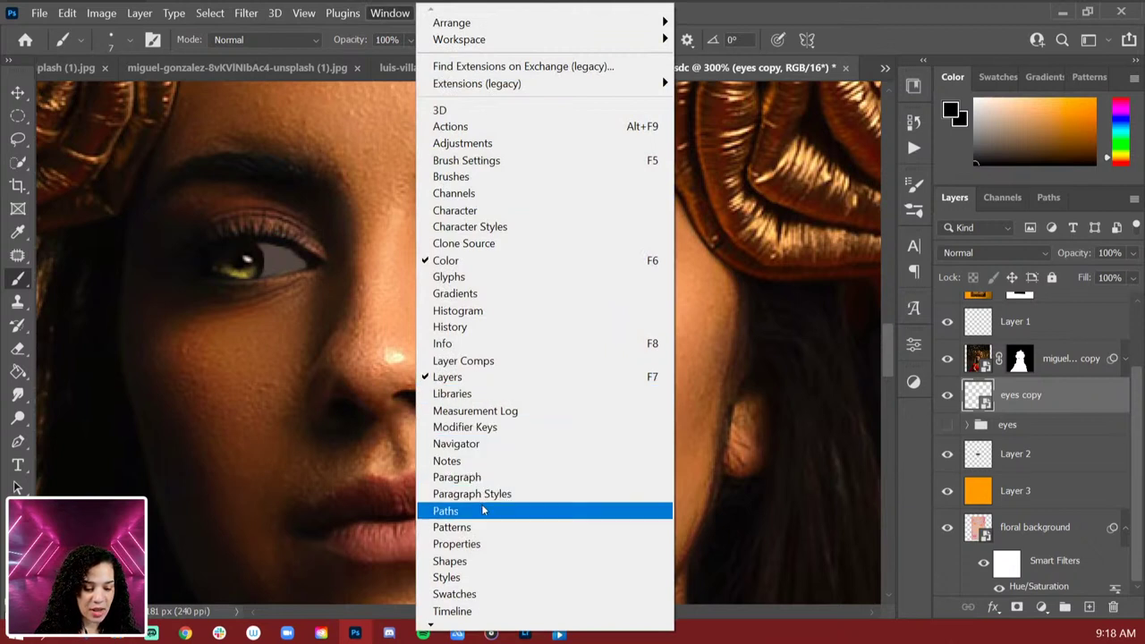
left_click(481, 611)
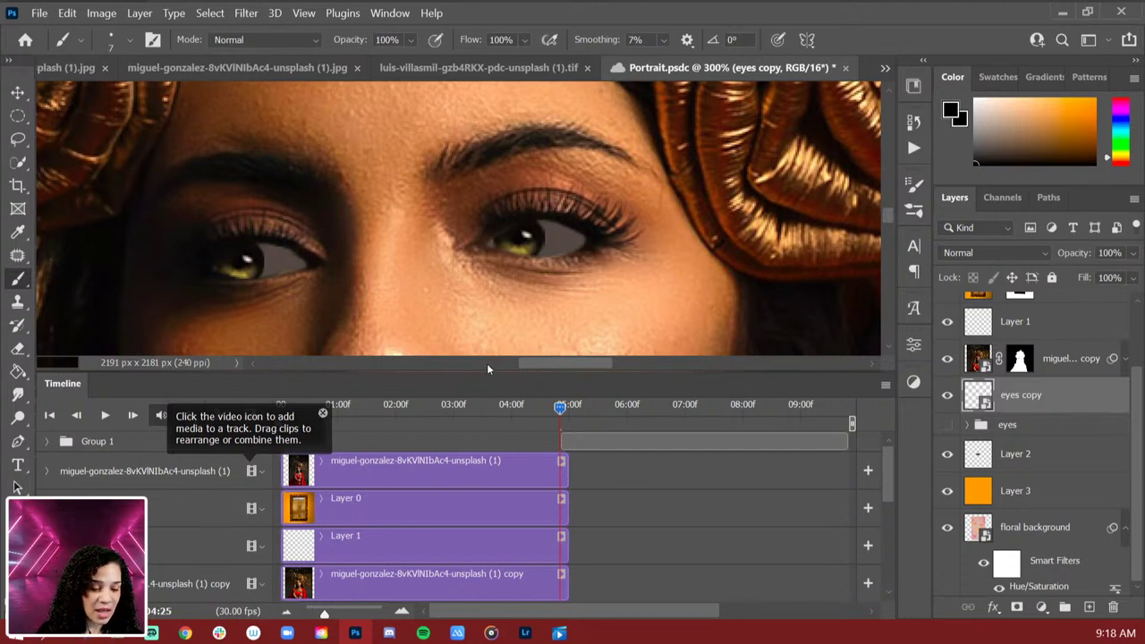
left_click_drag(572, 291, 586, 259)
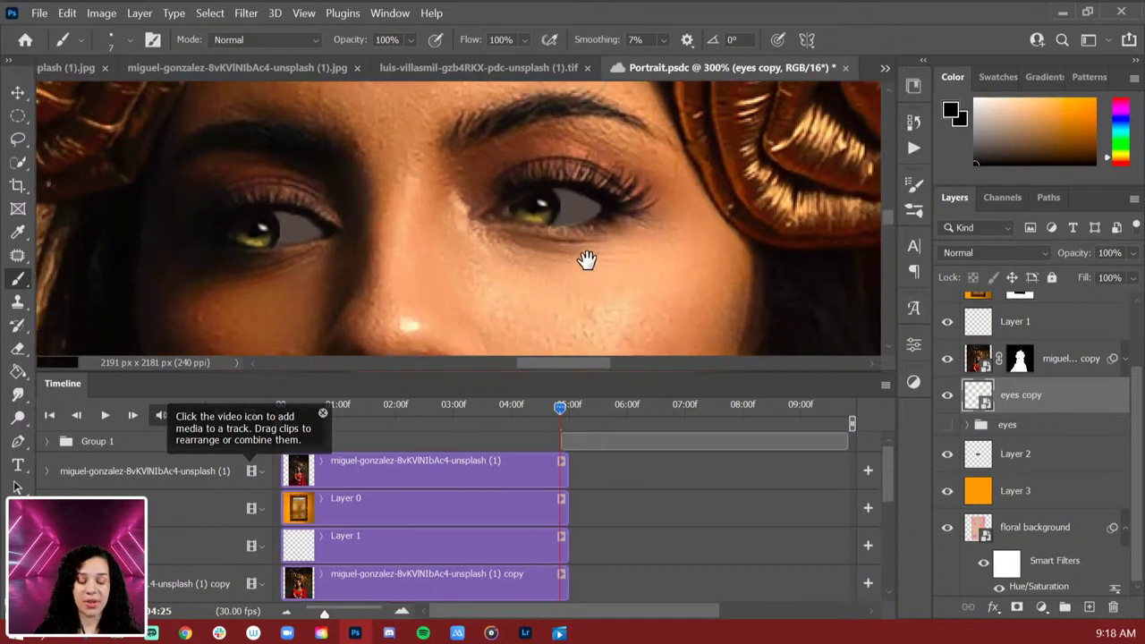
left_click(323, 413)
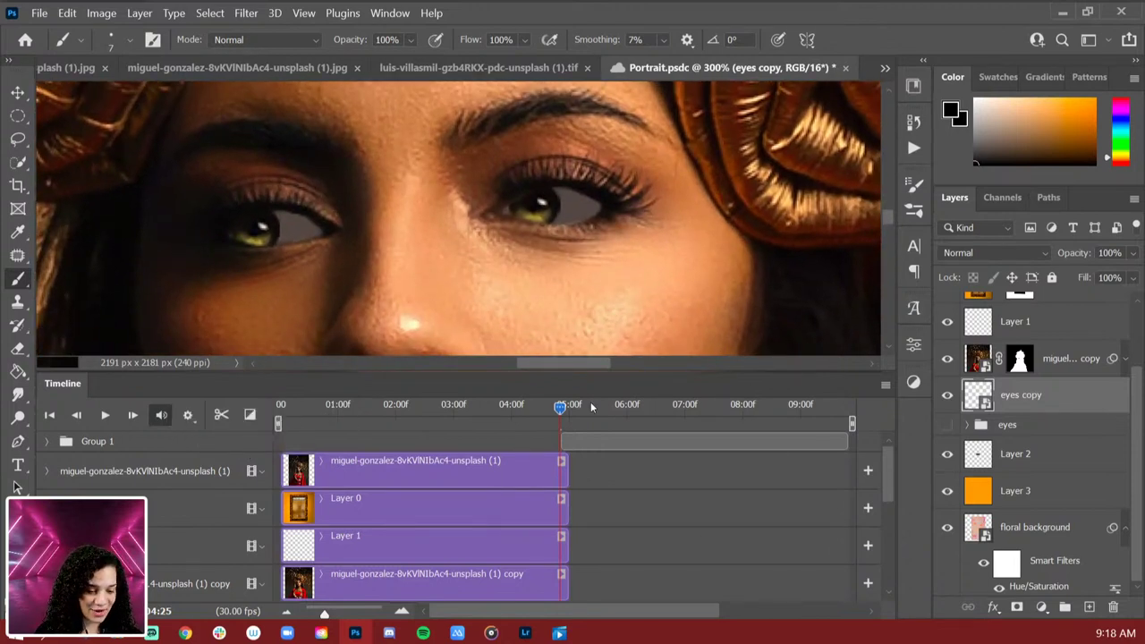
Step: Examine how the Timeline tracks correspond to the layer stack, including the existing keyframes of eyes copy
scroll(380, 510, "down", 5)
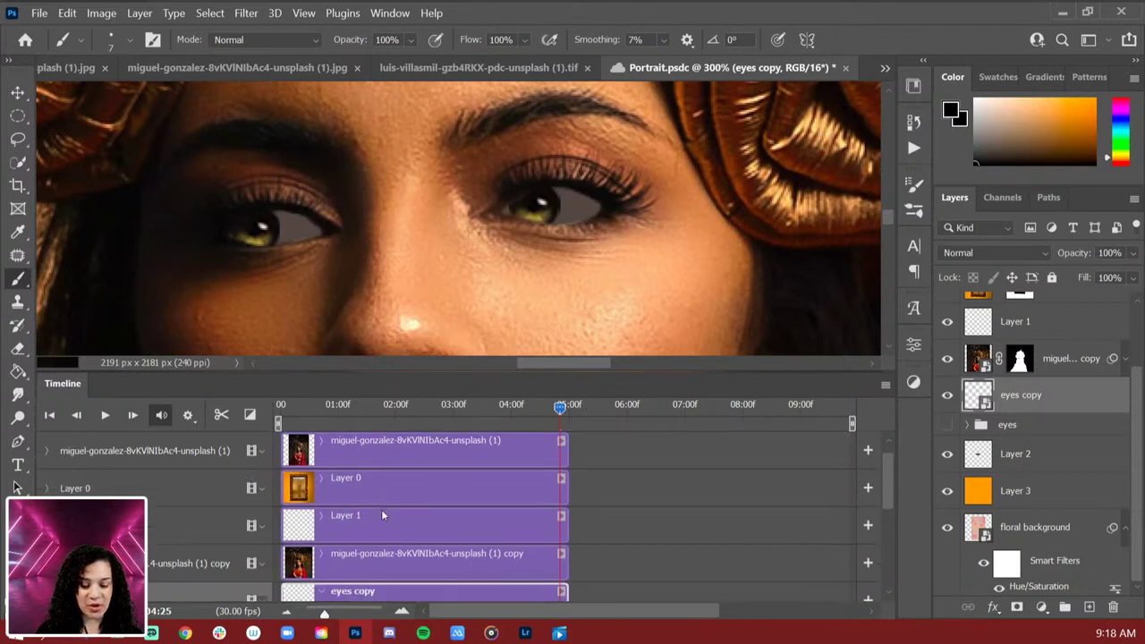
scroll(382, 509, "down", 3)
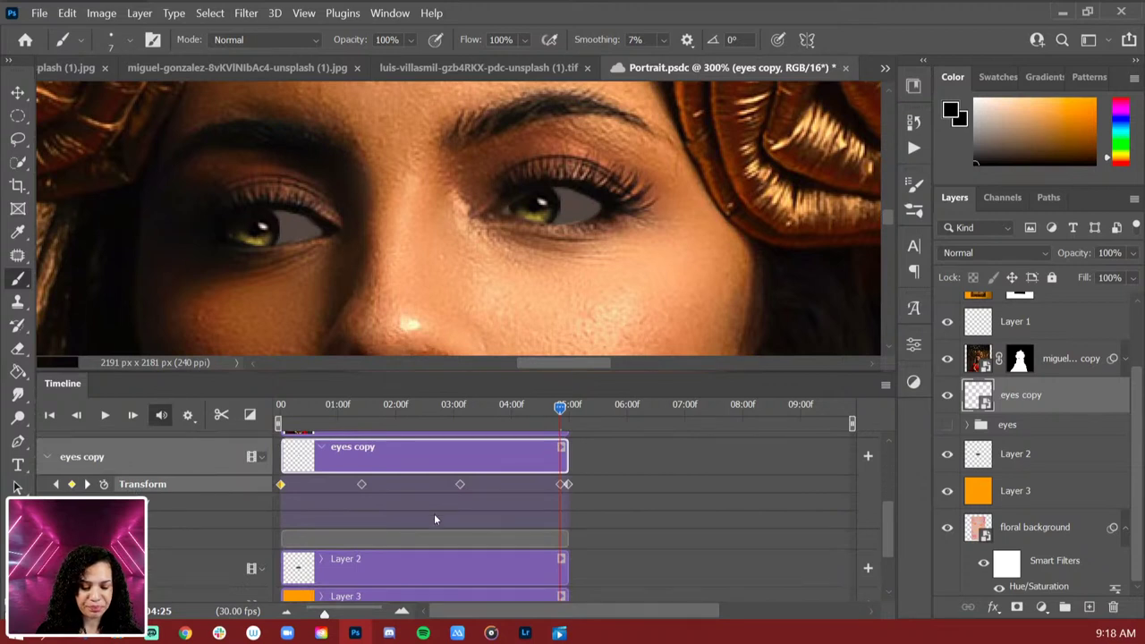
scroll(434, 517, "down", 4)
scroll(431, 521, "up", 8)
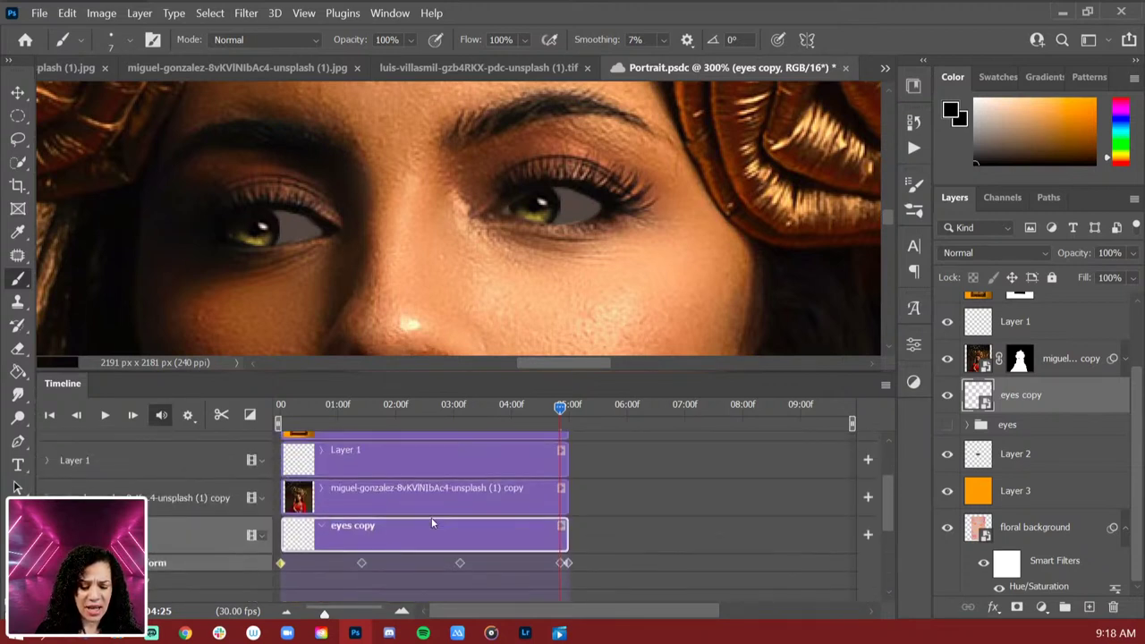
scroll(432, 517, "up", 3)
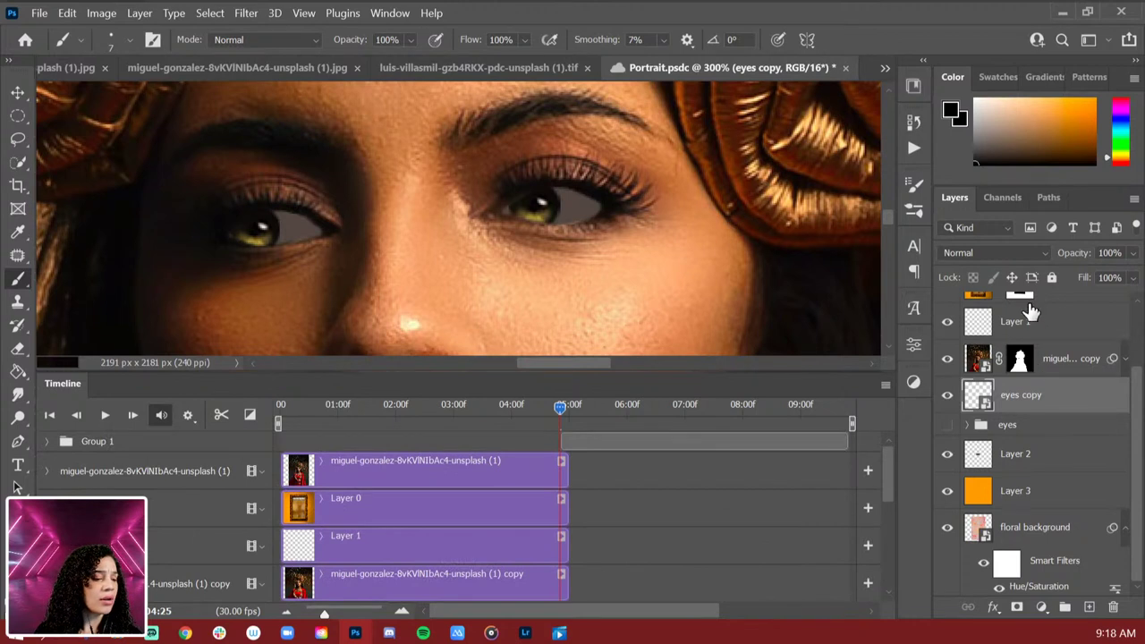
scroll(1027, 380, "up", 3)
scroll(1023, 340, "down", 3)
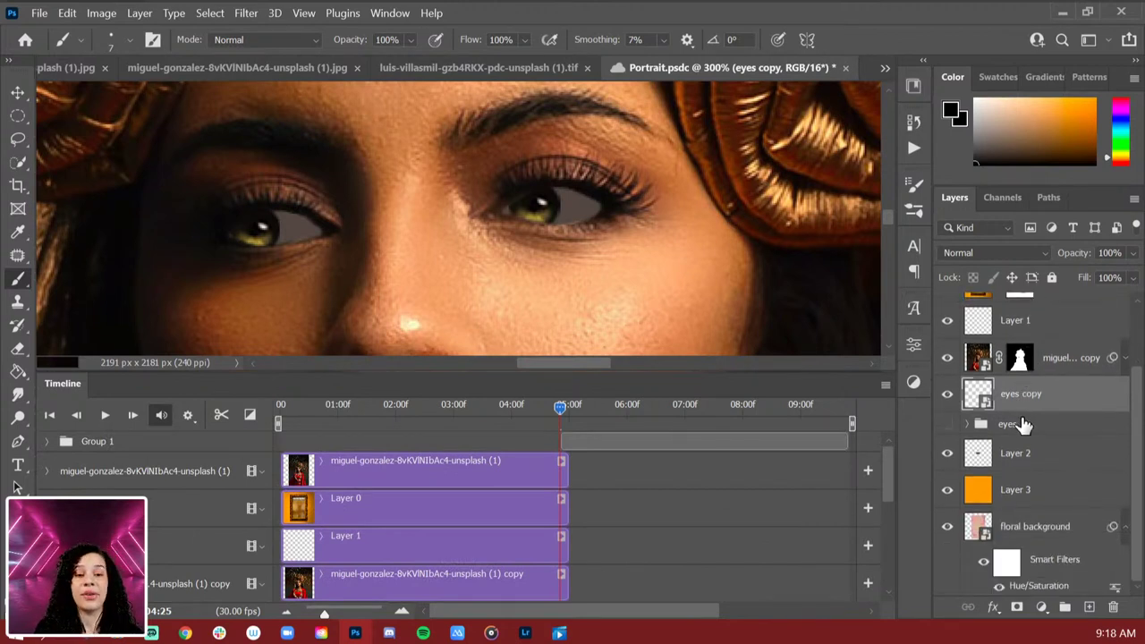
scroll(1056, 436, "up", 3)
scroll(1070, 440, "down", 3)
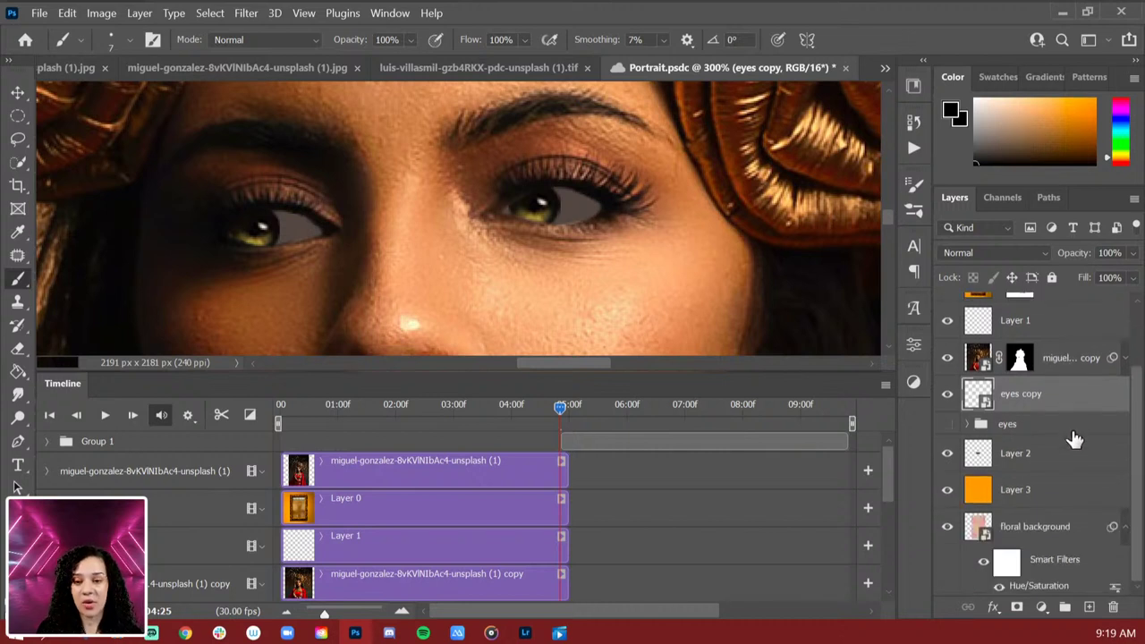
Step: Delete all Transform keyframes from the eyes copy track and return the playhead to the start of the timeline
scroll(494, 534, "down", 3)
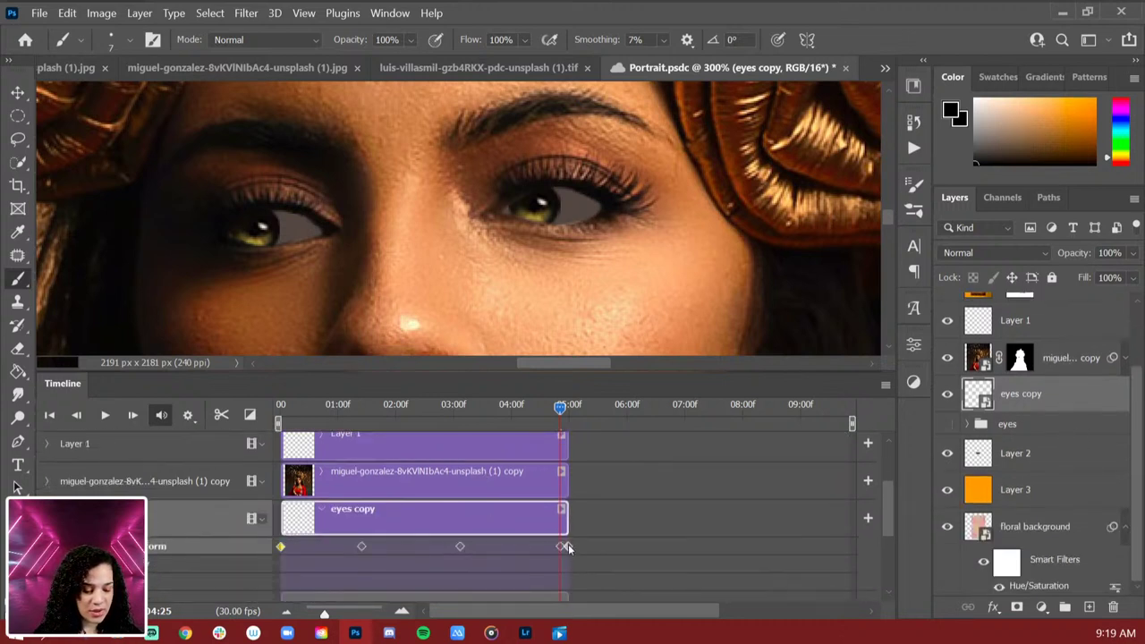
left_click(561, 546)
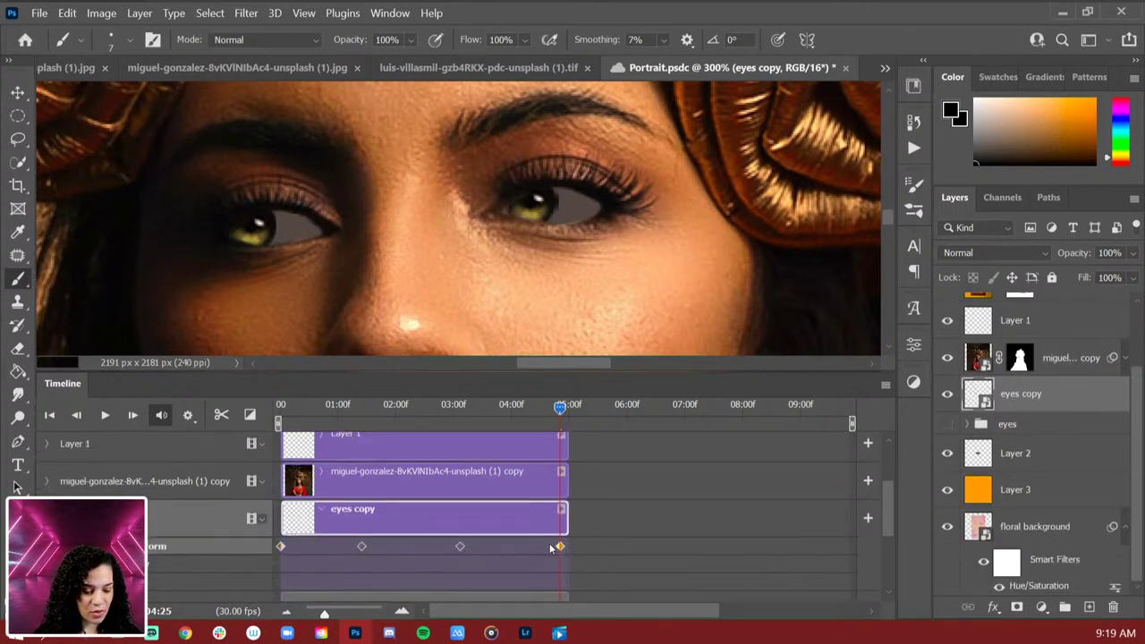
left_click_drag(561, 546, 351, 547)
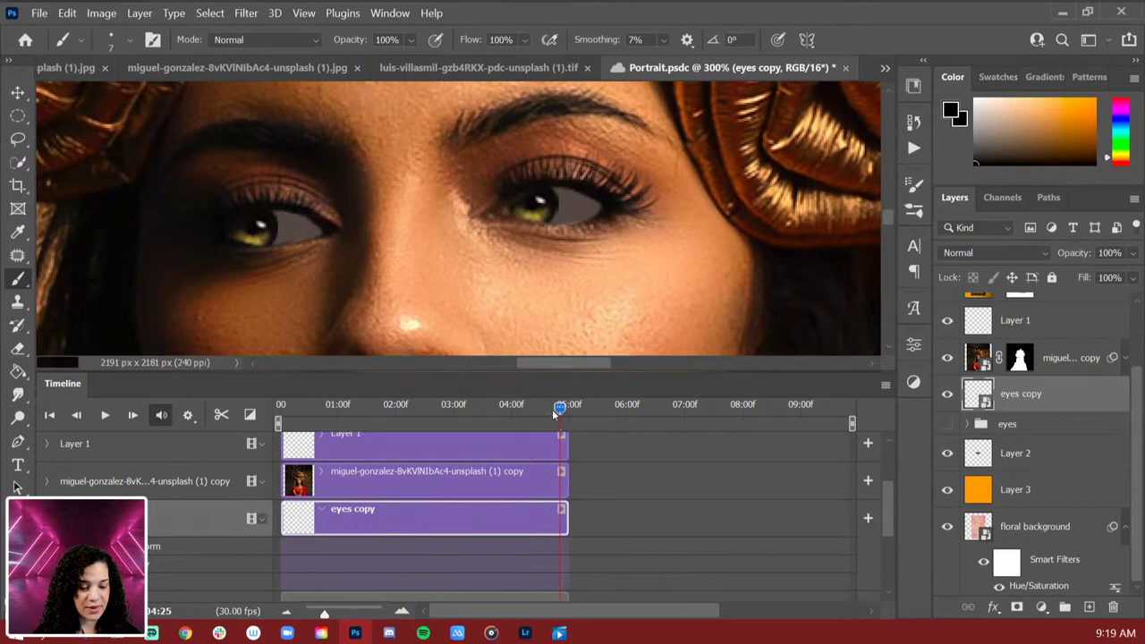
left_click_drag(559, 408, 278, 417)
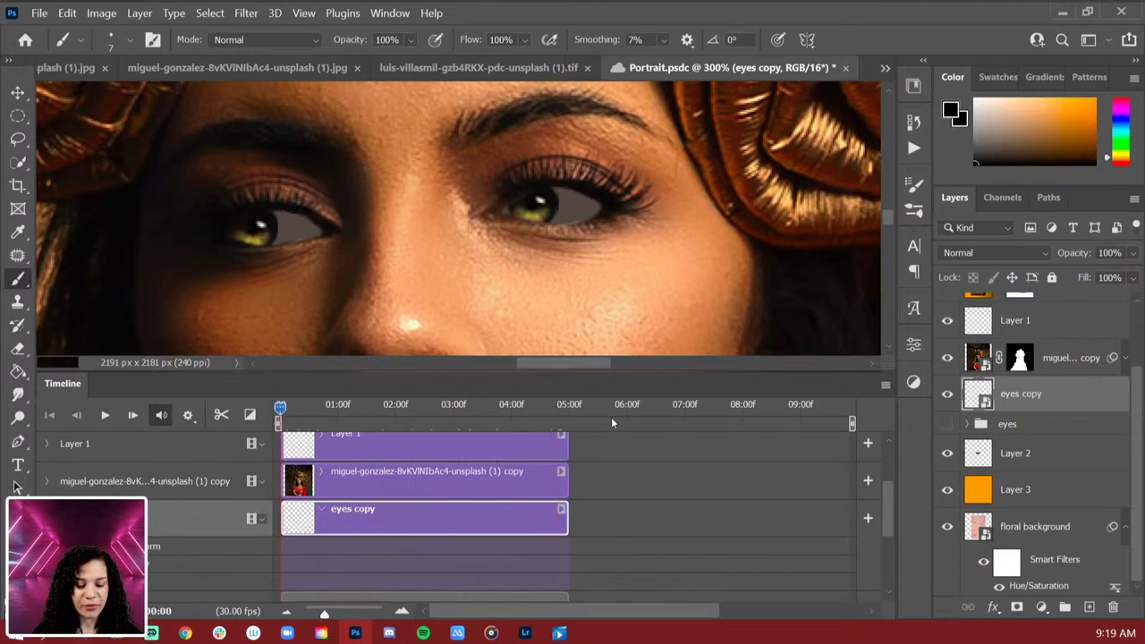
Step: Collapse the eyes copy track and examine the other layer tracks and the animatable properties of Layer 1
left_click(46, 519)
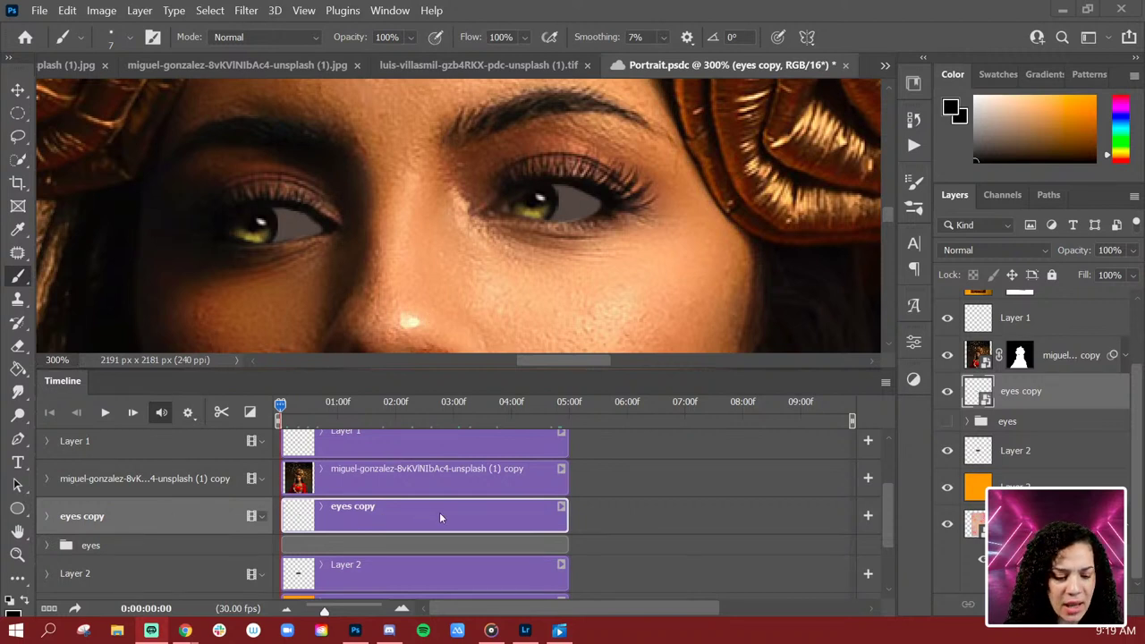
scroll(441, 512, "up", 3)
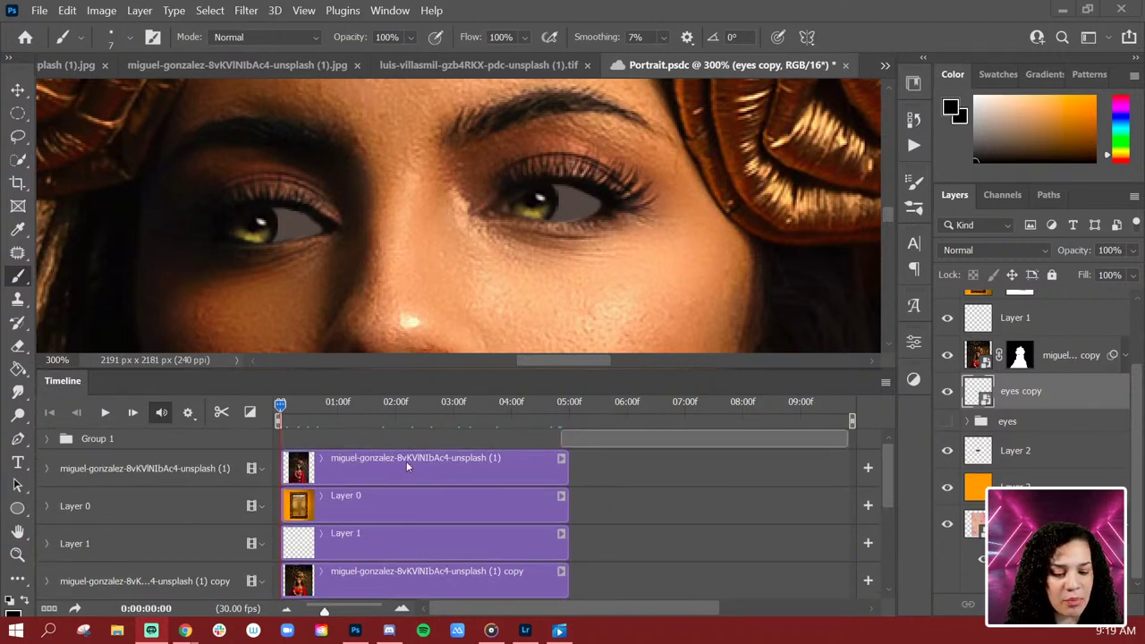
scroll(417, 469, "down", 5)
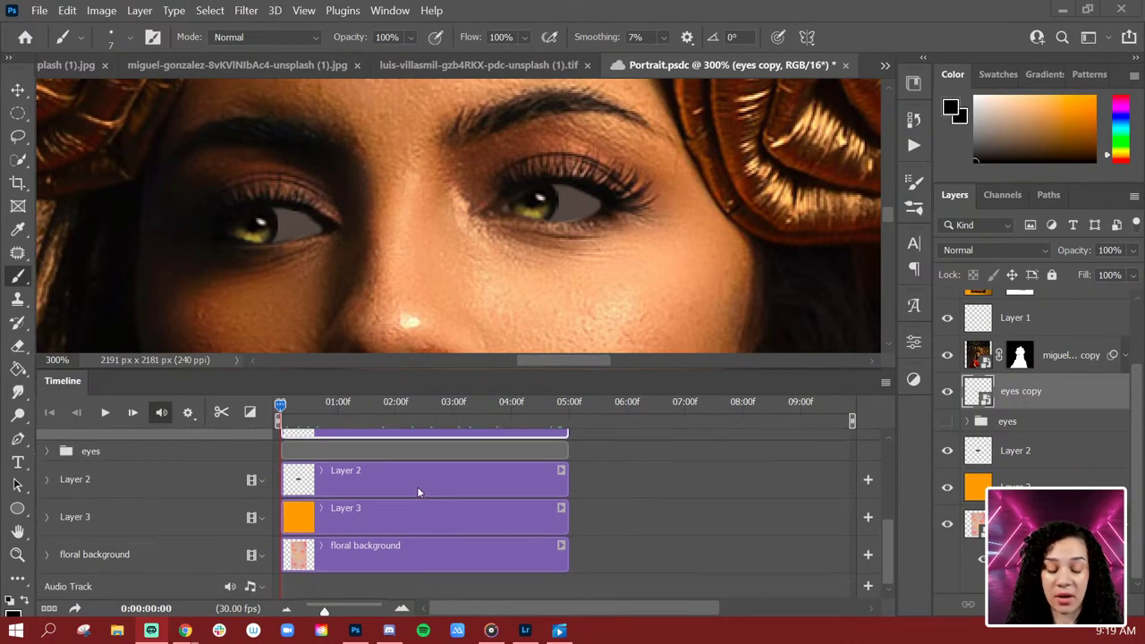
scroll(458, 216, "up", 2)
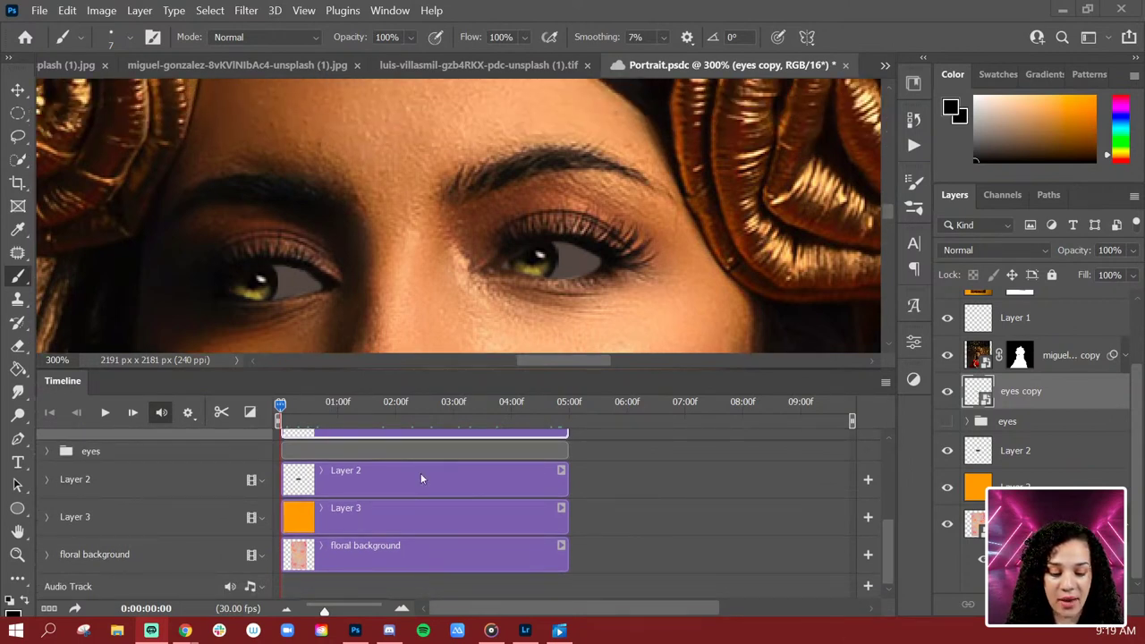
scroll(370, 513, "up", 3)
scroll(424, 238, "up", 2)
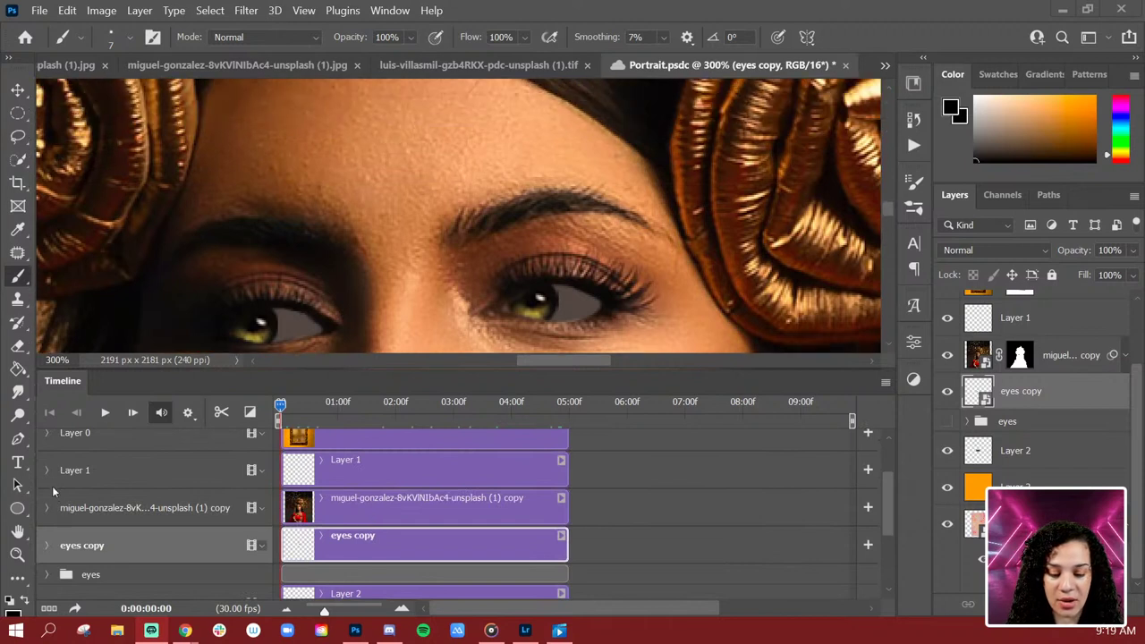
scroll(424, 239, "down", 4)
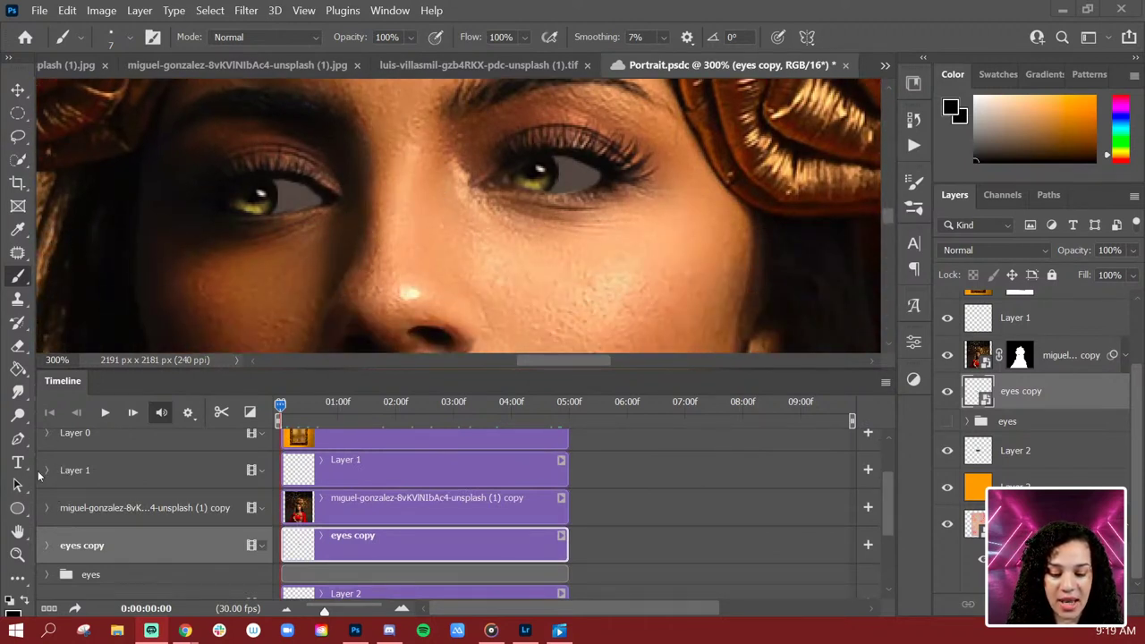
left_click(46, 472)
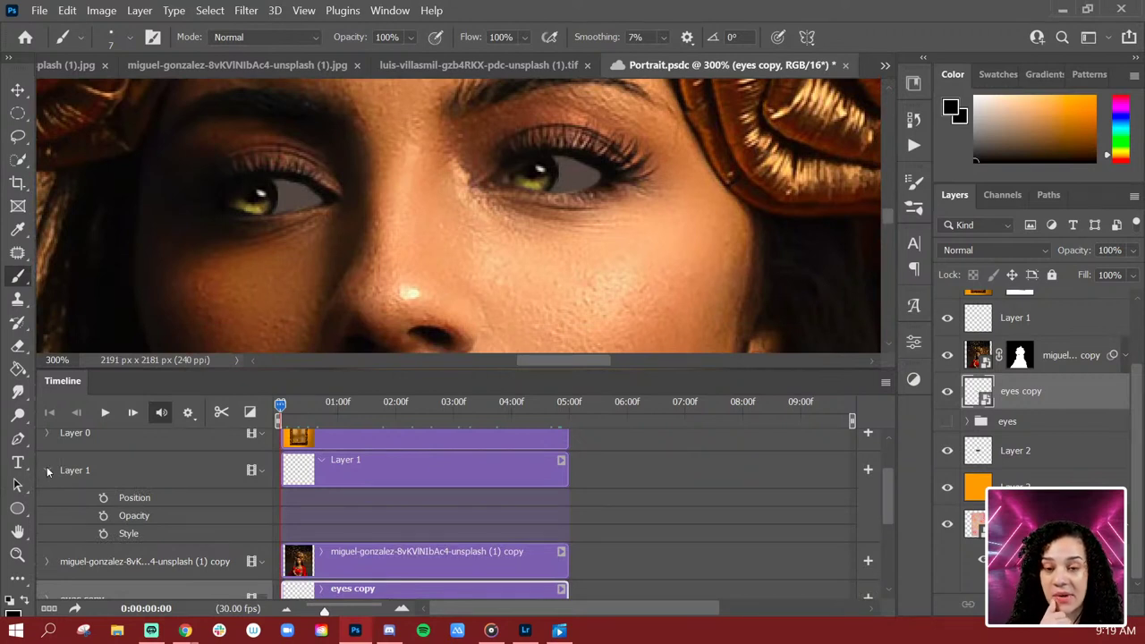
left_click(48, 471)
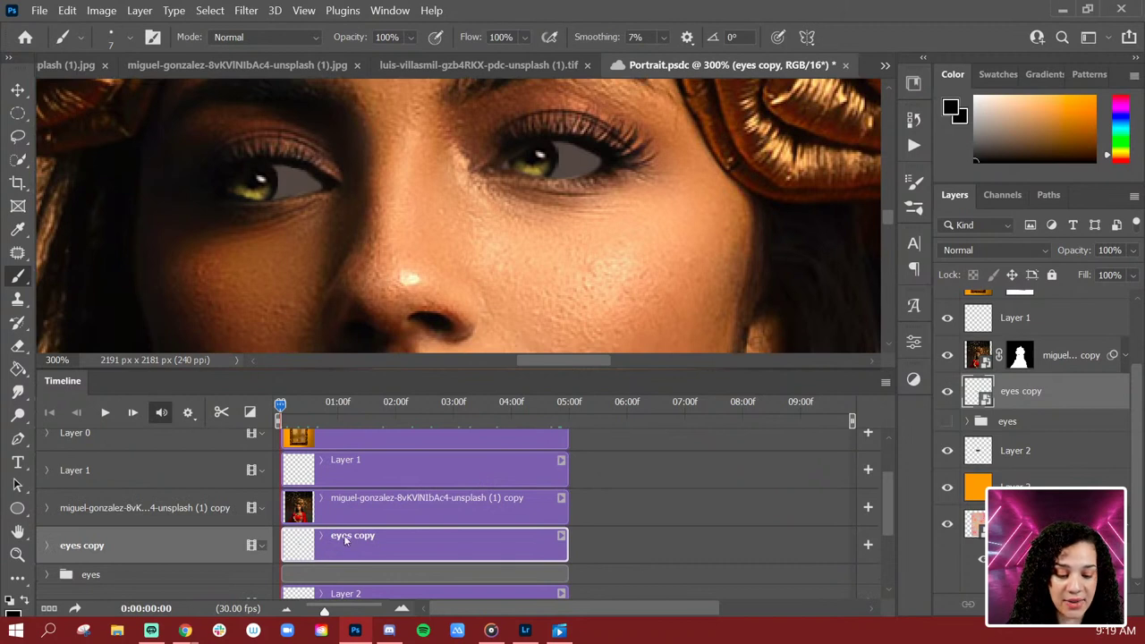
Step: Expand the eyes copy track to show its animatable properties and place the playhead at 0:00:00:00
left_click(46, 545)
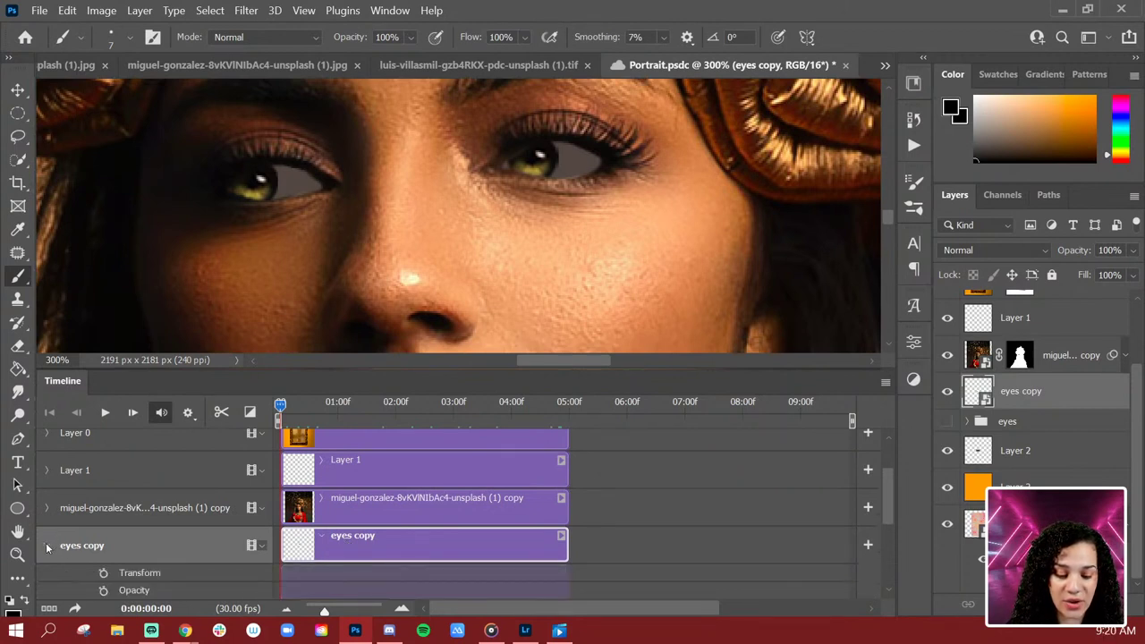
scroll(537, 556, "down", 1)
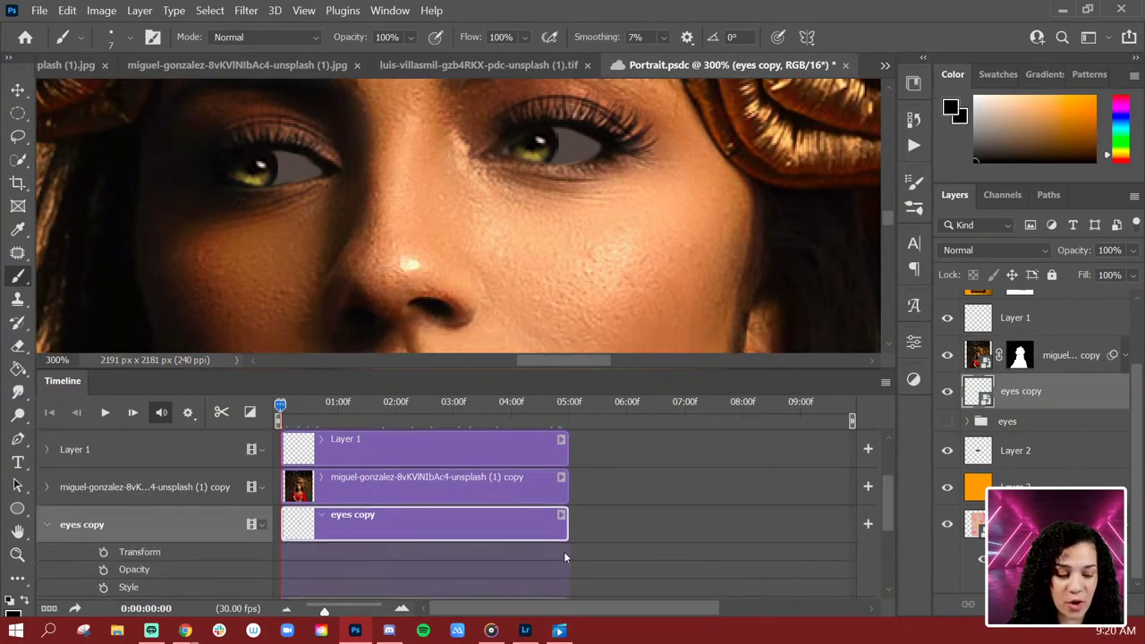
mouse_move(892, 496)
left_mouse_down()
mouse_move(892, 522)
mouse_move(883, 507)
left_mouse_up()
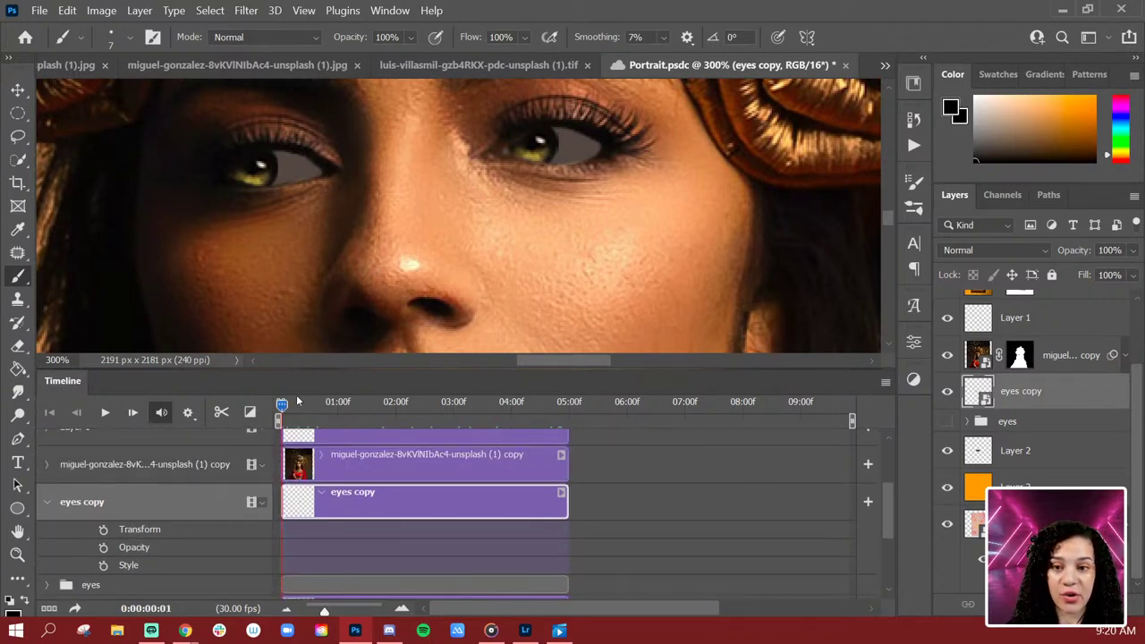
mouse_move(281, 405)
left_mouse_down()
mouse_move(530, 411)
mouse_move(280, 409)
left_mouse_up()
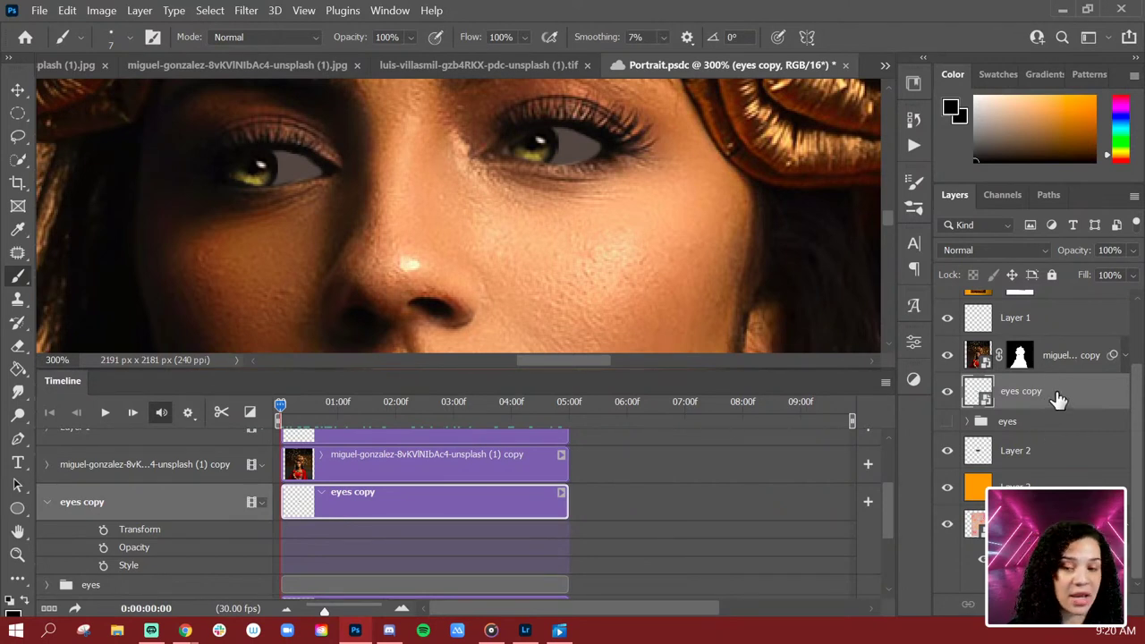
Step: Move the eyes copy irises slightly down to X 1065.17 px, Y 1080.50 px for their starting position
key("ctrl+t")
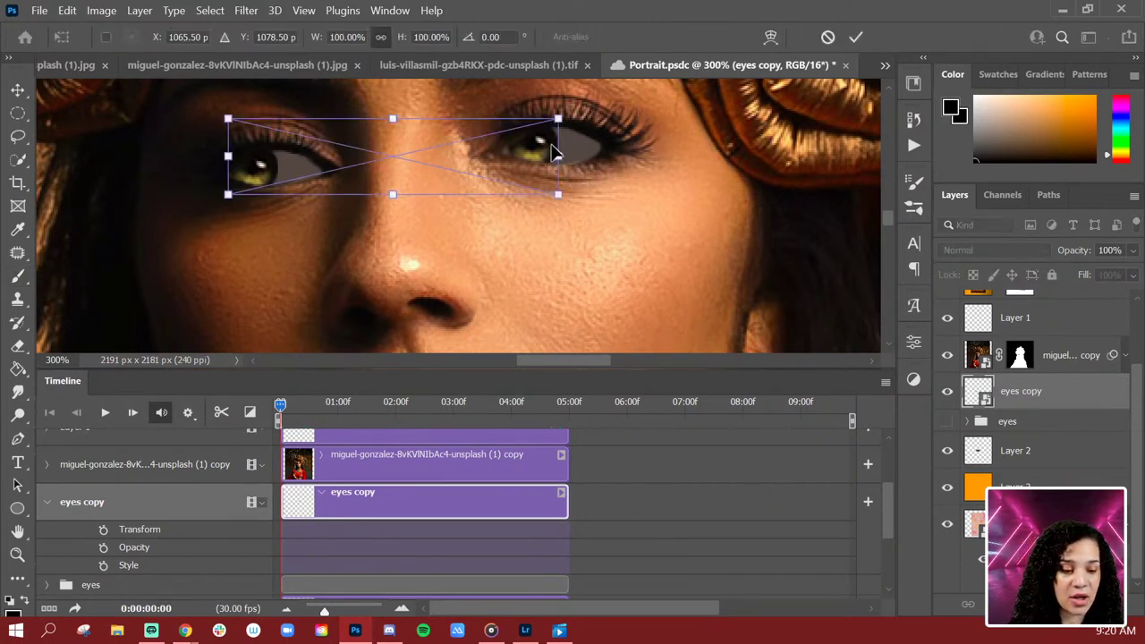
left_click_drag(531, 144, 531, 148)
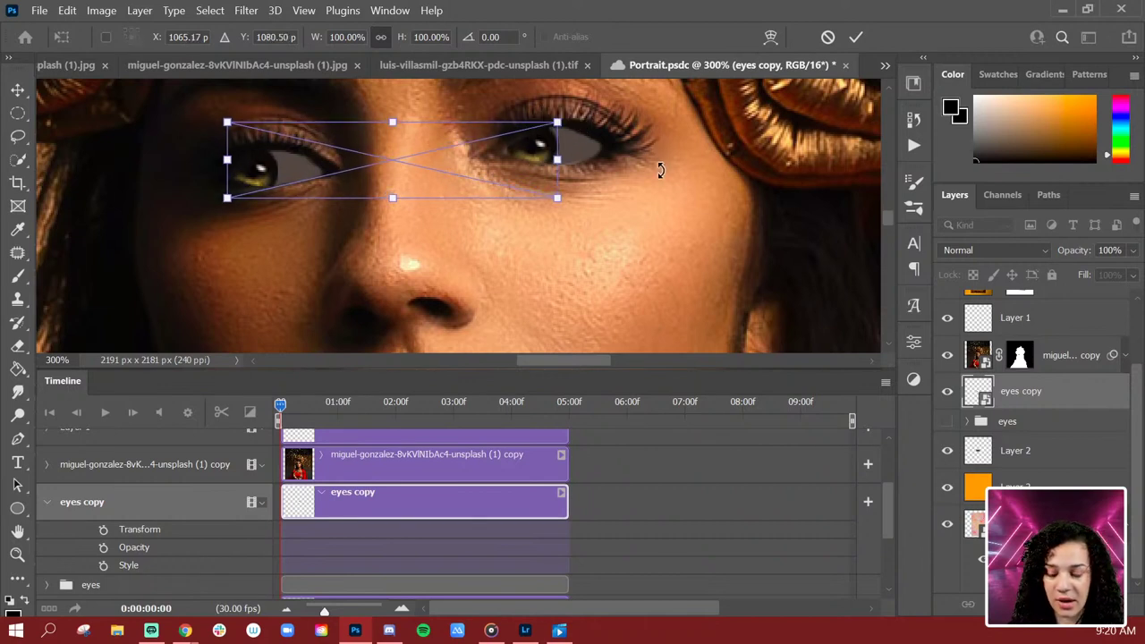
key("Return")
key("b")
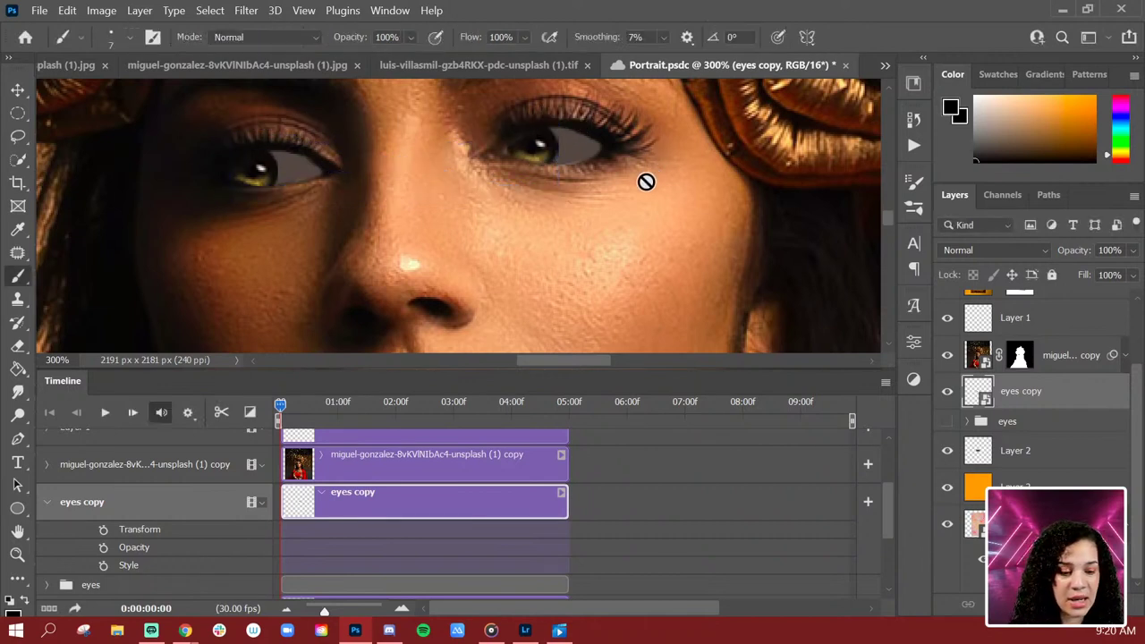
Step: Keyframe the eyes copy Transform at 0:00:00:00, and at 0:00:01:16 with the irises moved to X 1094.83 px, Y 1079.83 px
left_click(105, 529)
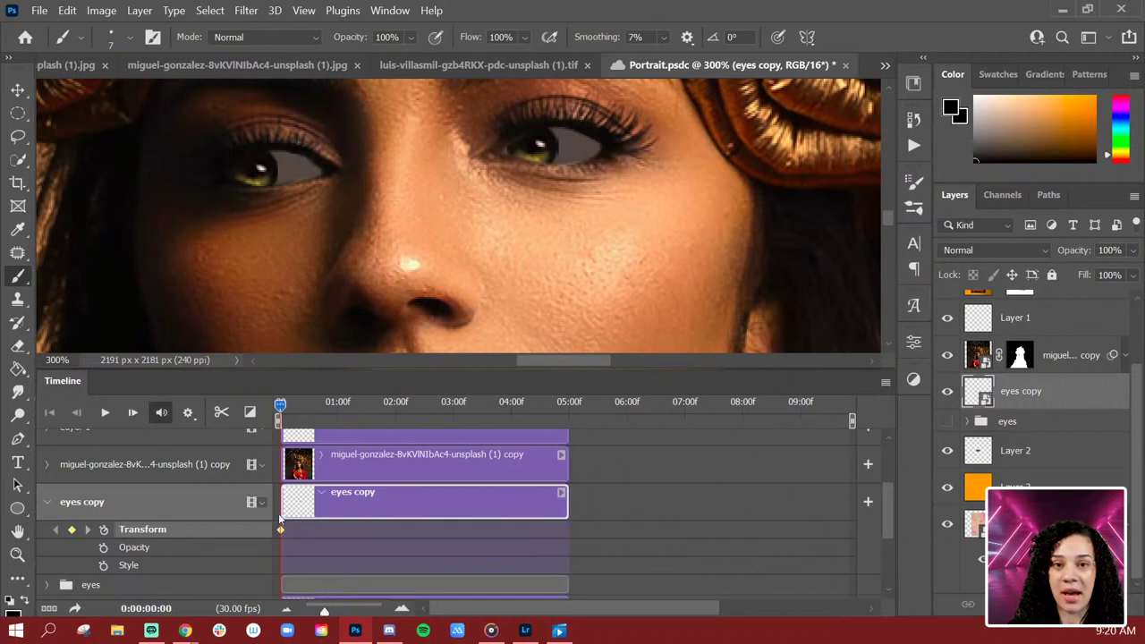
left_click_drag(280, 407, 368, 409)
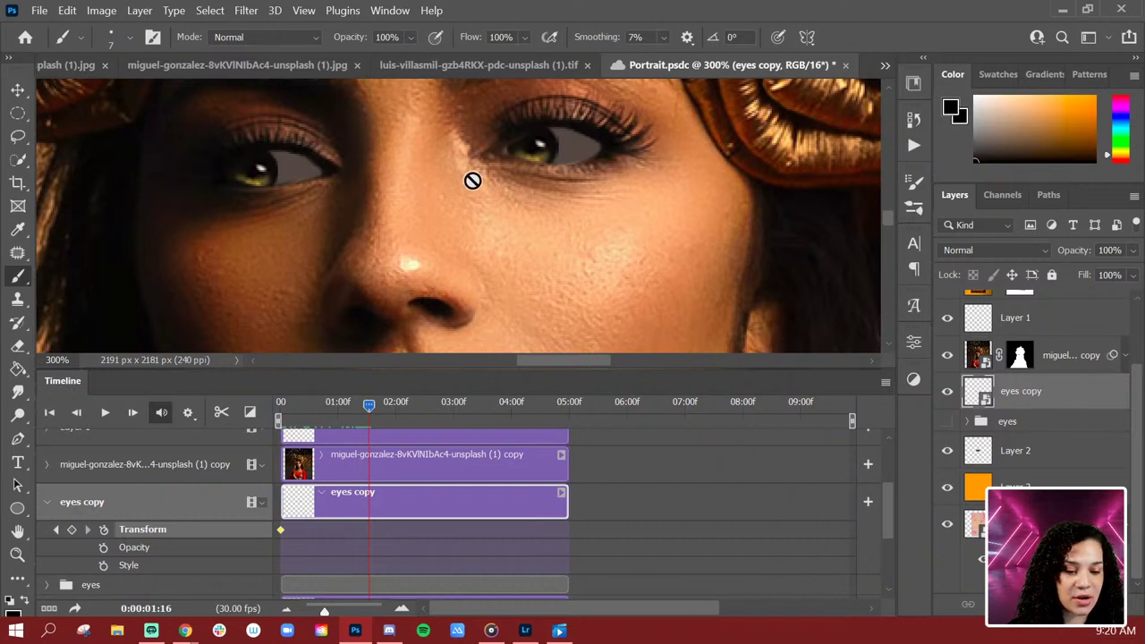
key("ctrl+t")
left_click_drag(506, 164, 556, 153)
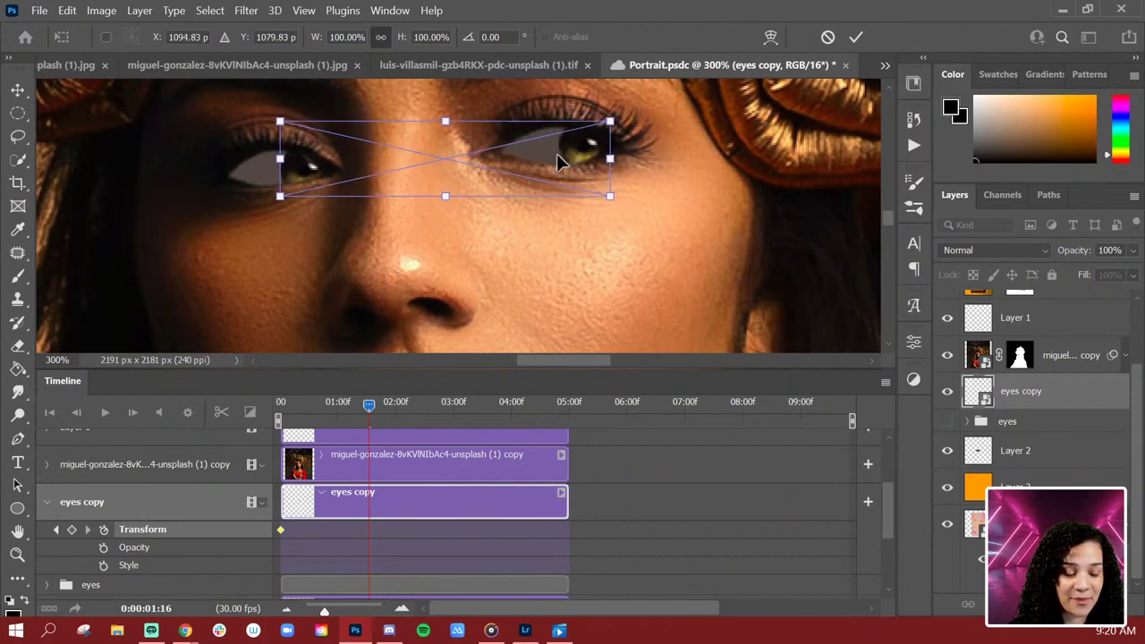
key("b")
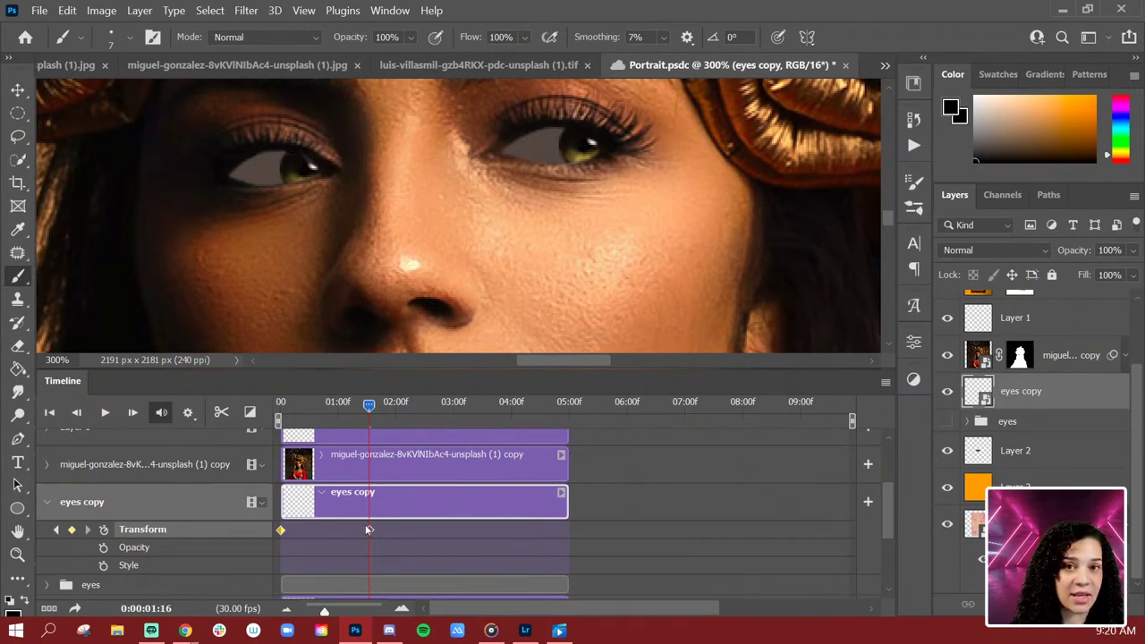
left_click(281, 530)
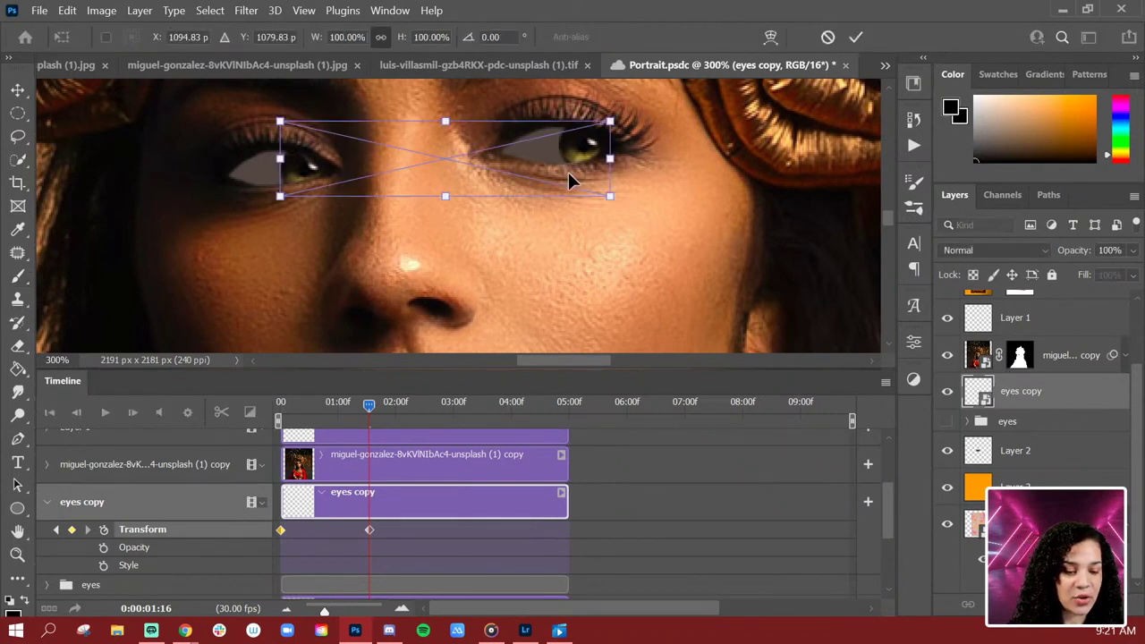
left_click_drag(574, 177, 544, 162)
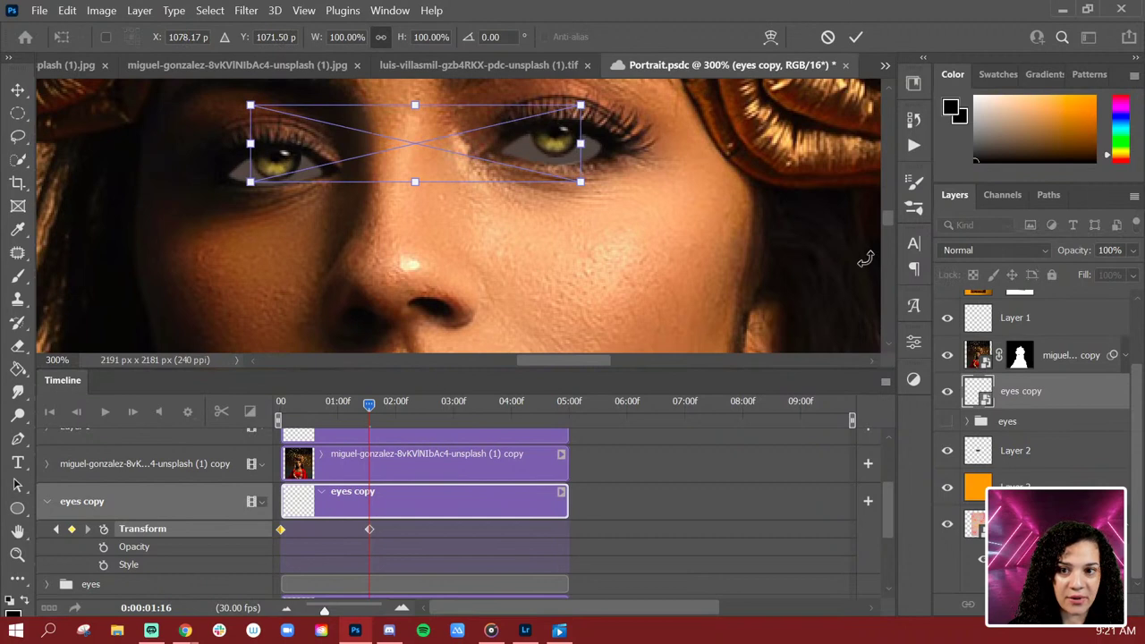
key("Return")
key("b")
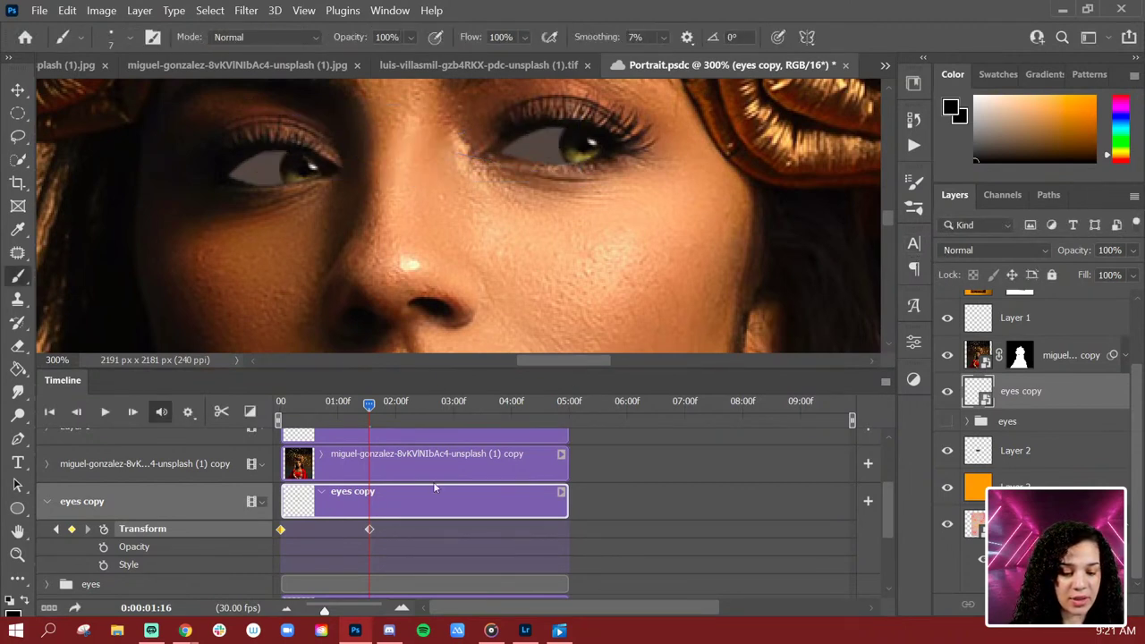
Step: Add a Transform keyframe at 0:00:03:07 with the irises centred at X 1078.17 px, Y 1072.17 px
left_click_drag(370, 406, 466, 404)
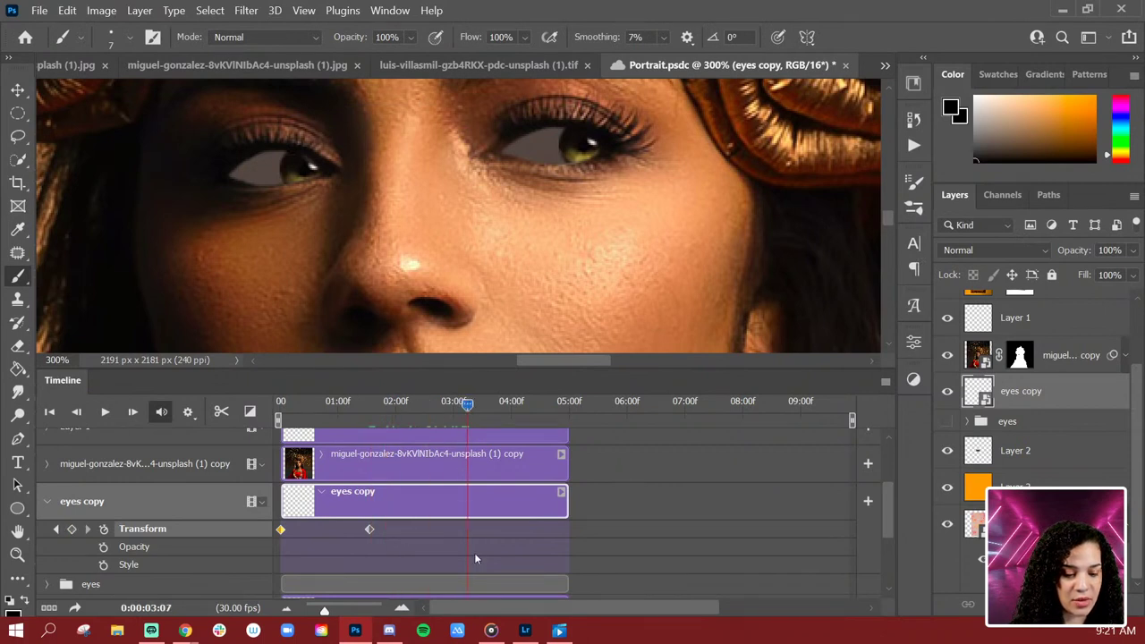
key("ctrl+t")
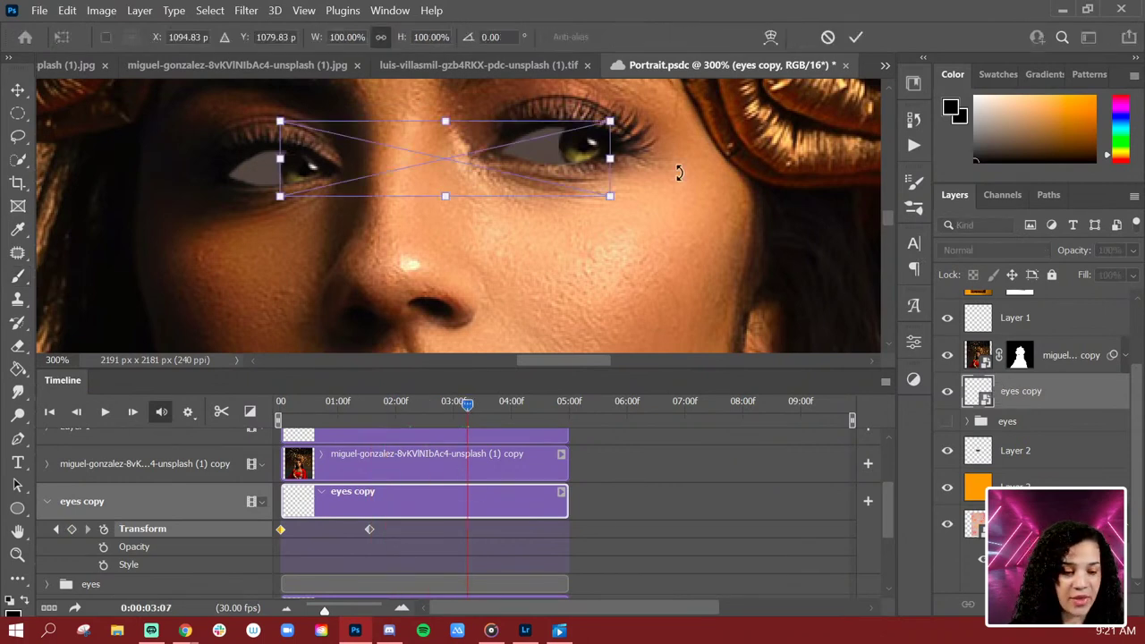
left_click_drag(557, 167, 547, 145)
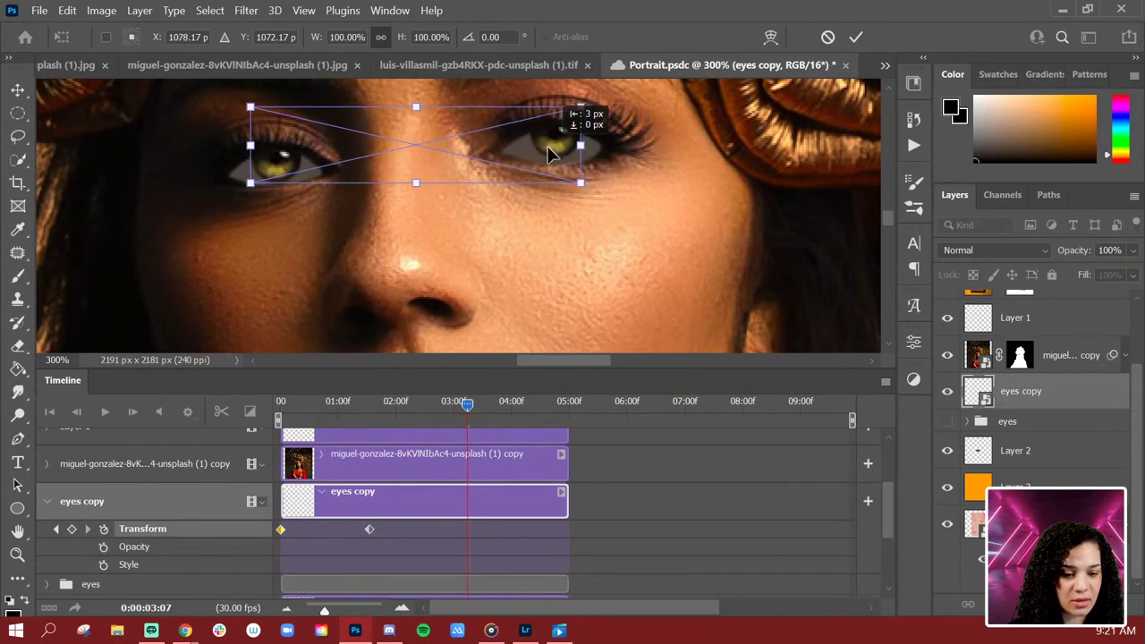
key("Return")
key("b")
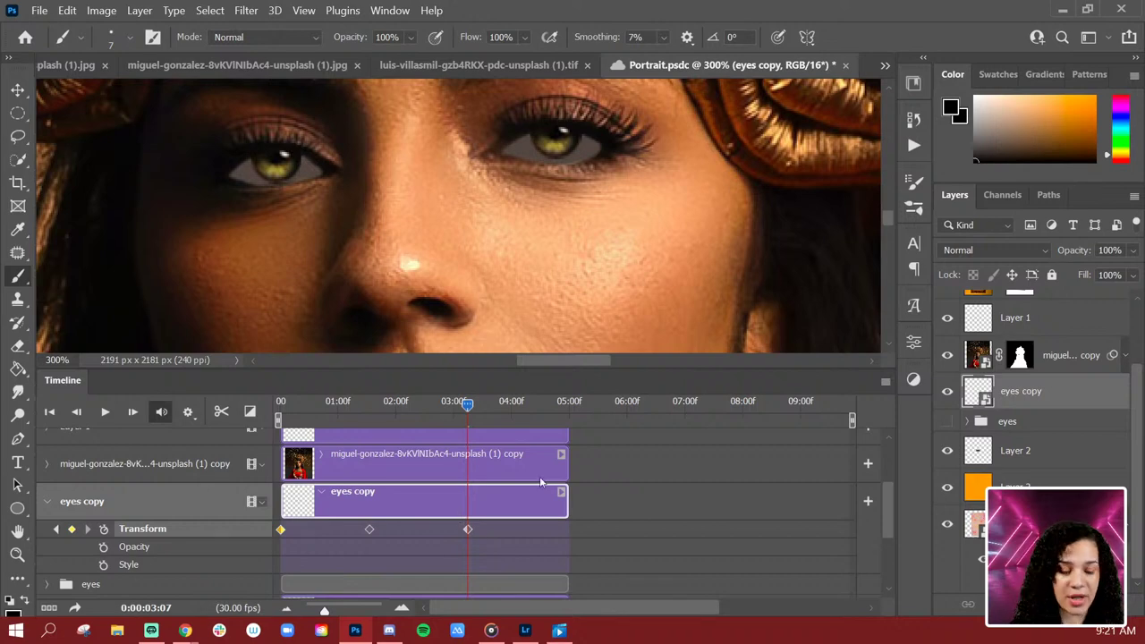
Step: Add a Transform keyframe at 0:00:04:29 with the irises moved to X 1060.17 px, Y 1078.17 px
left_click_drag(467, 404, 568, 407)
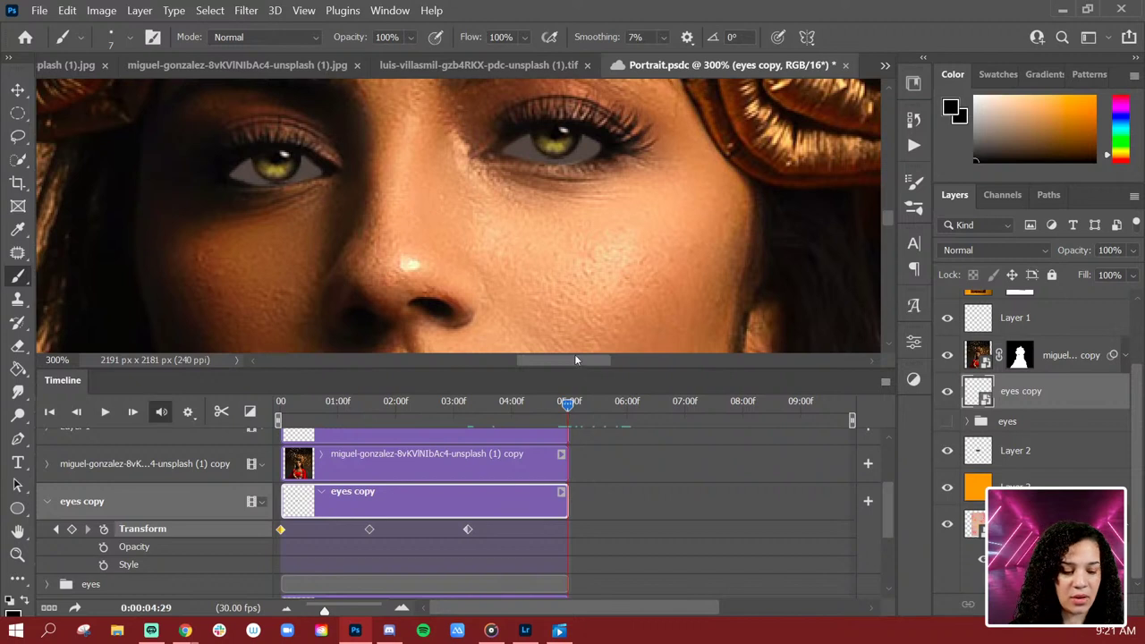
key("ctrl+t")
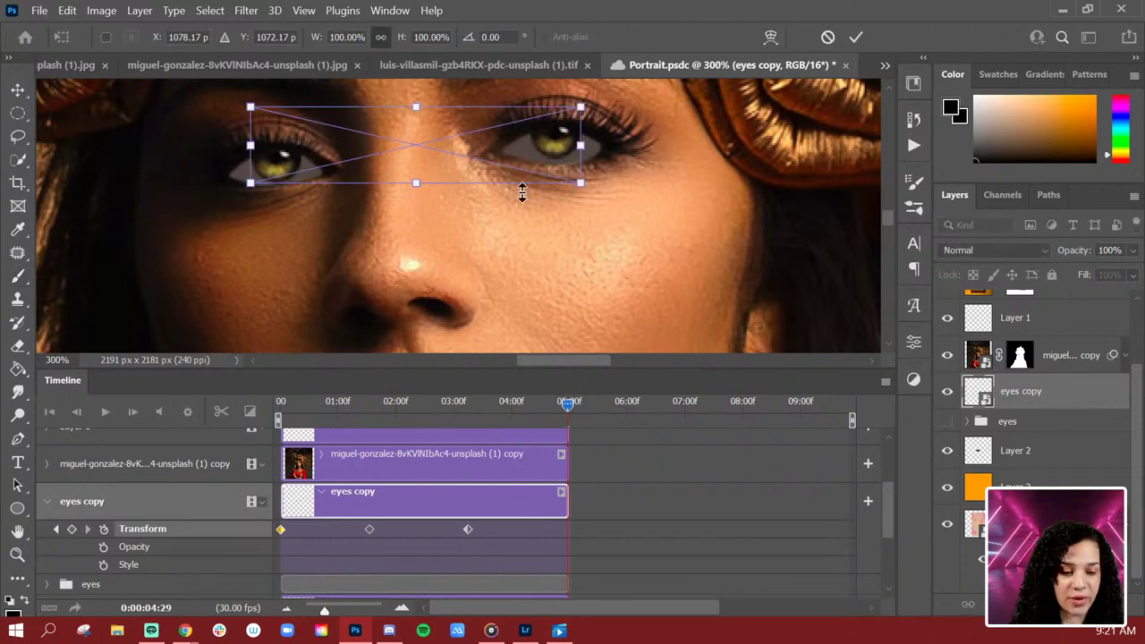
left_click_drag(531, 155, 502, 161)
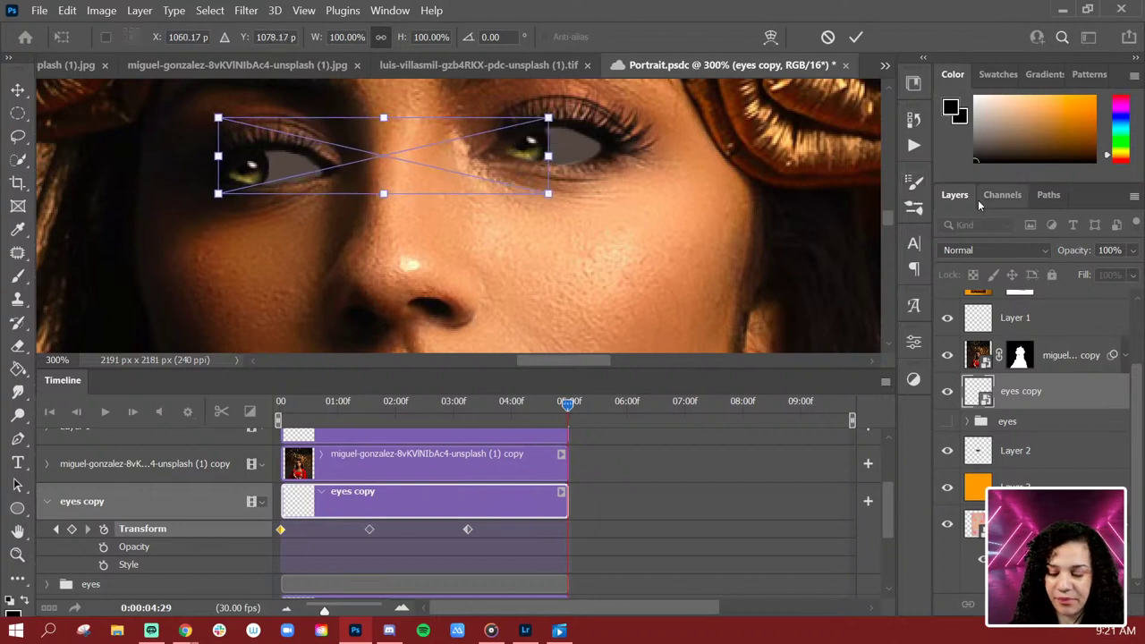
key("Return")
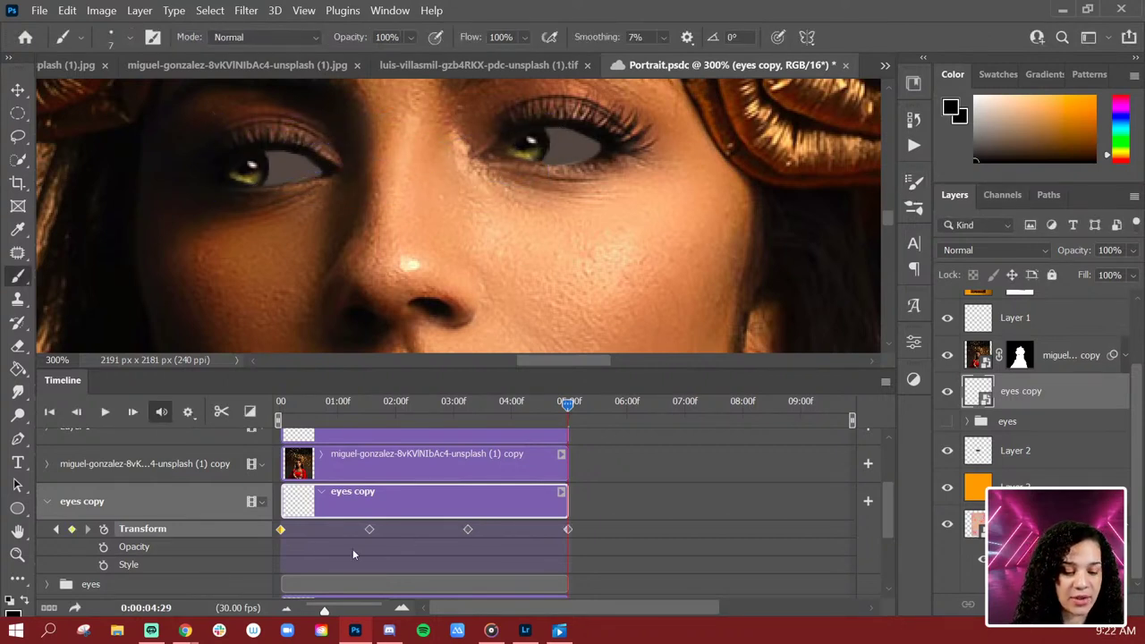
Step: Return the playhead to the start and review the loop playback and timeline frame rate settings, keeping 30 fps
left_click_drag(568, 414, 253, 433)
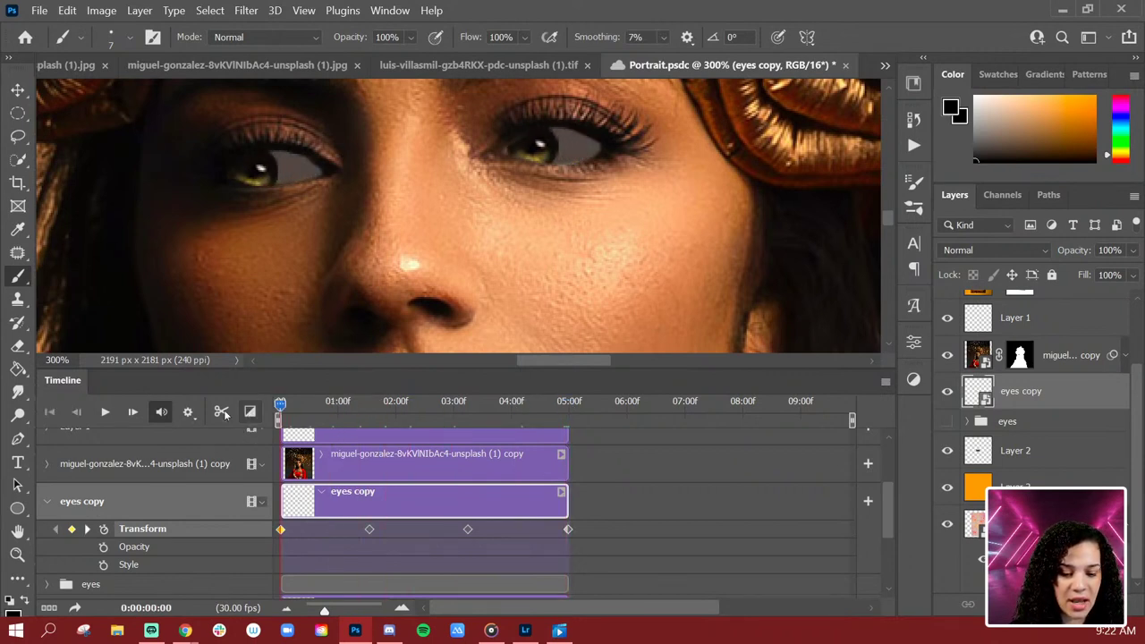
left_click(188, 411)
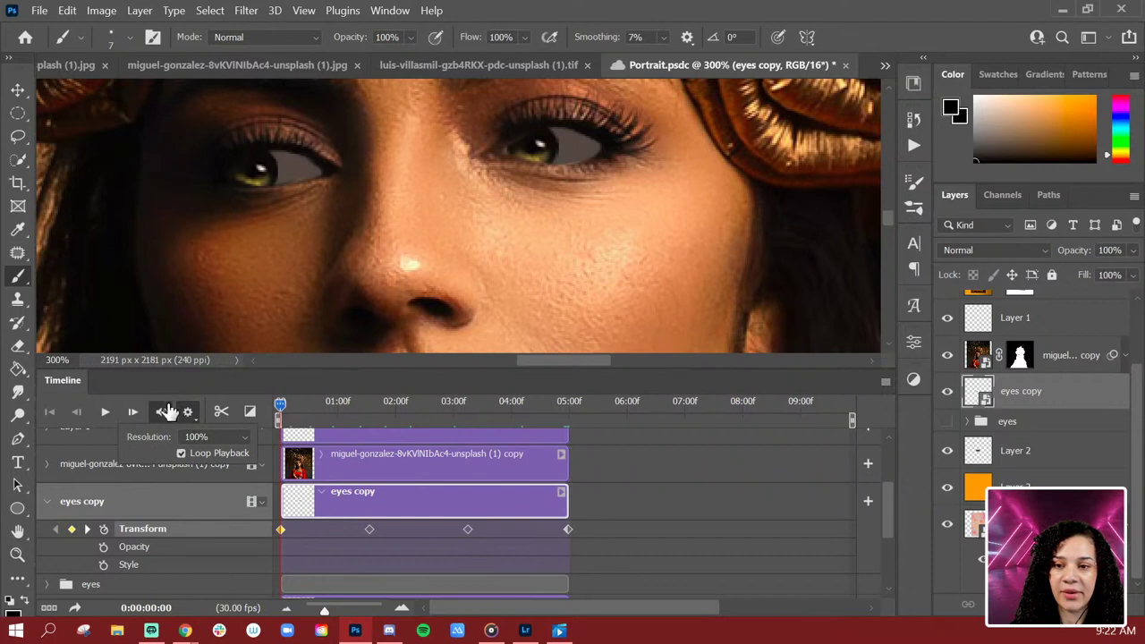
left_click(885, 383)
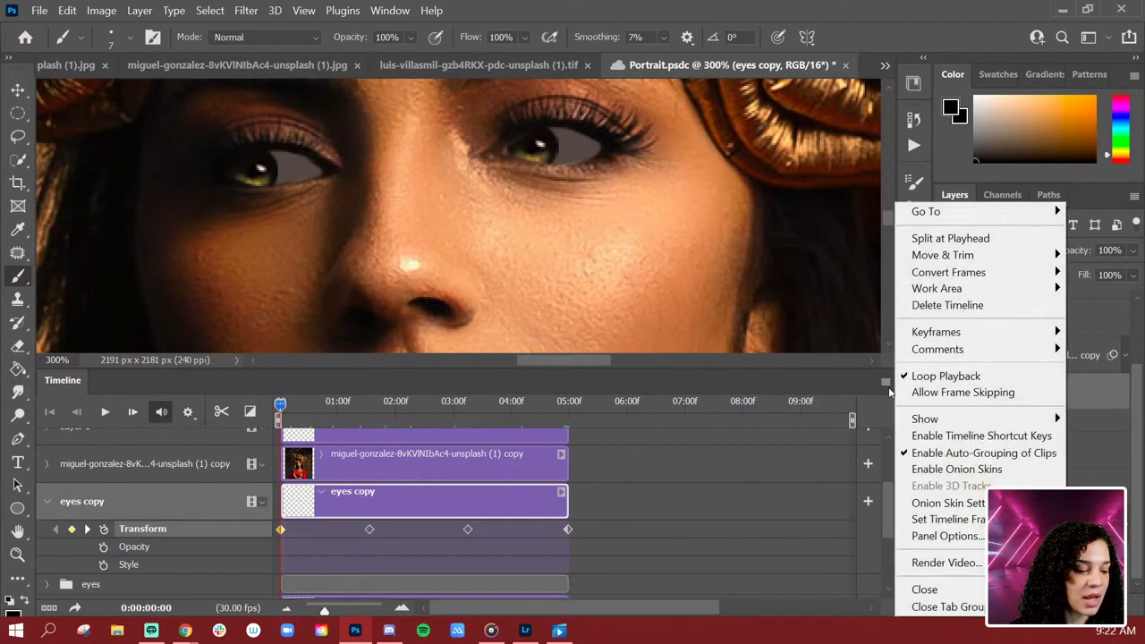
left_click(973, 519)
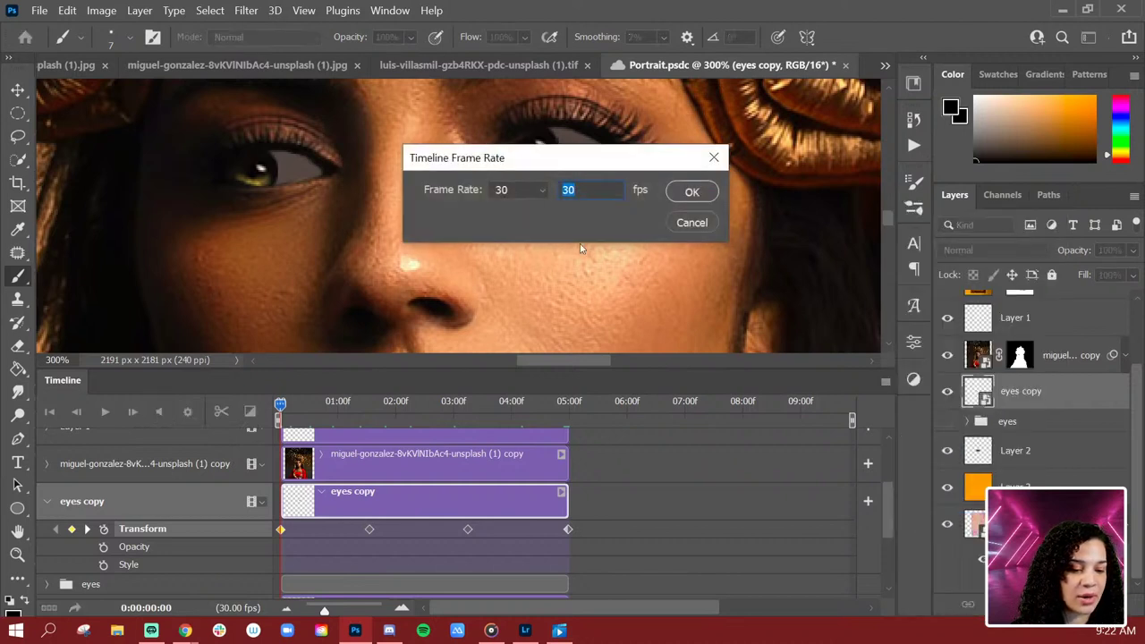
left_click(542, 193)
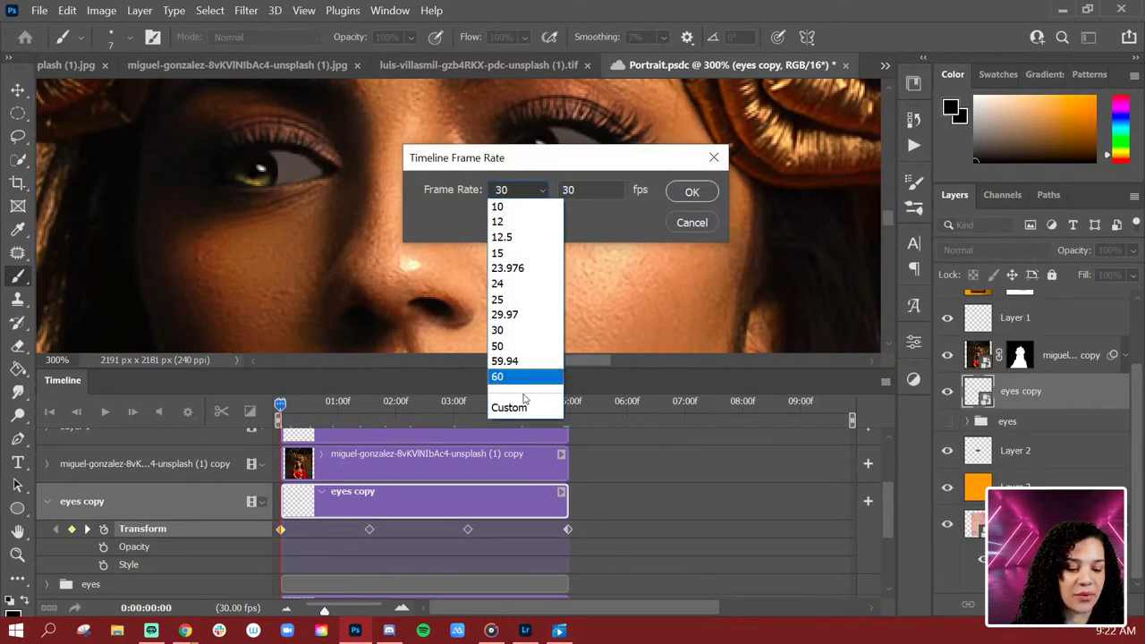
left_click(694, 223)
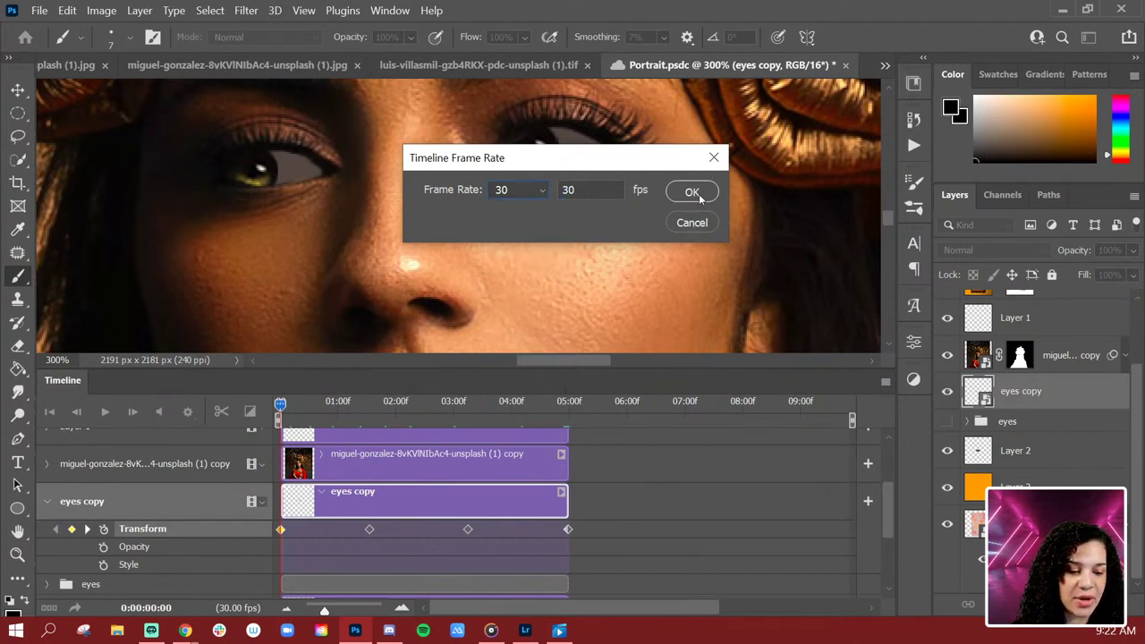
left_click(693, 193)
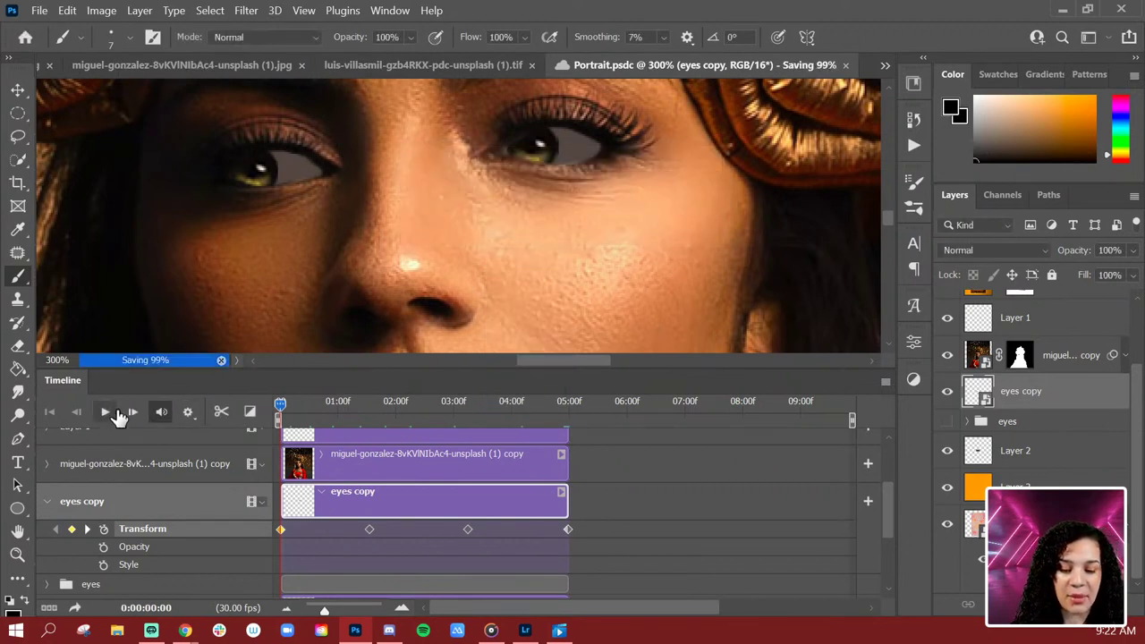
Step: Play the eye animation from the start at 200% zoom and stop the playhead at 0:00:03:13
key("ctrl+1")
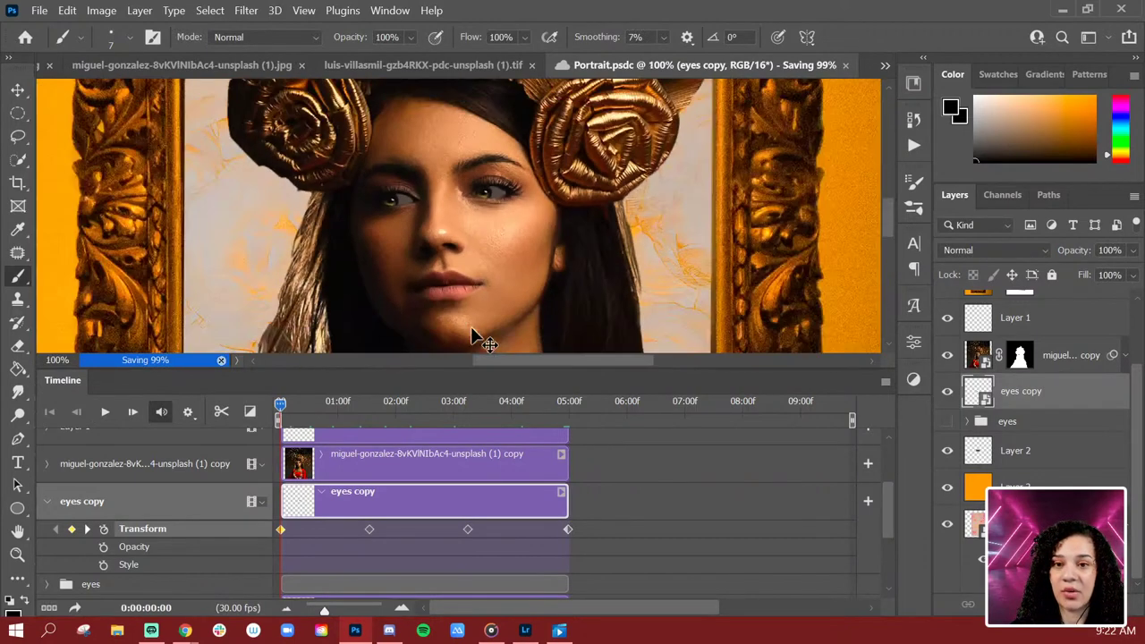
key("ctrl+plus")
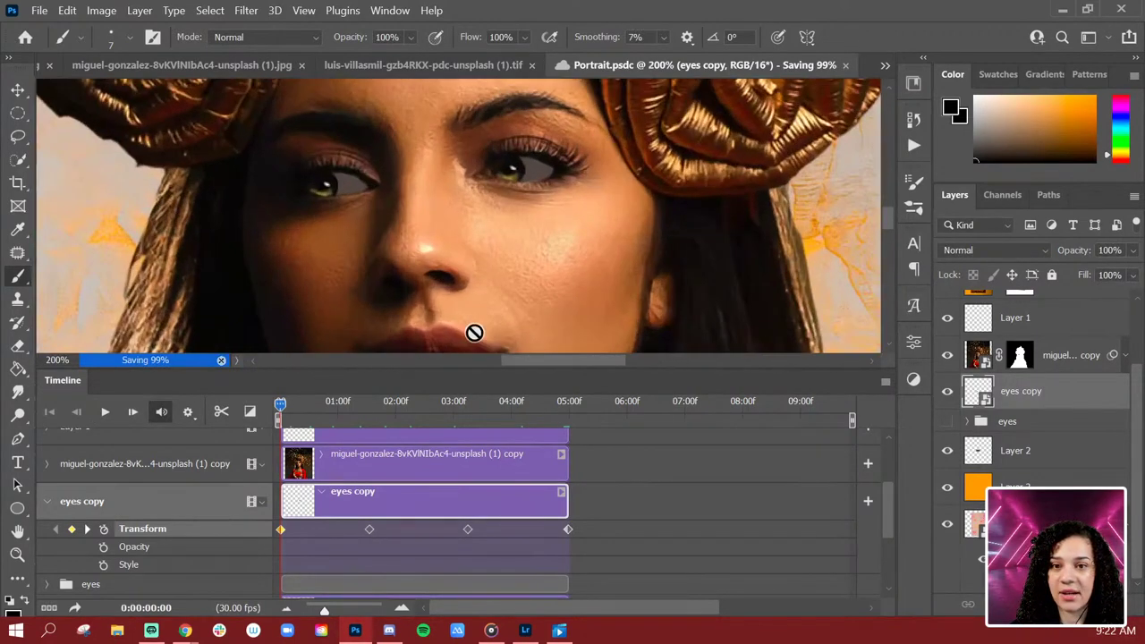
left_click(105, 412)
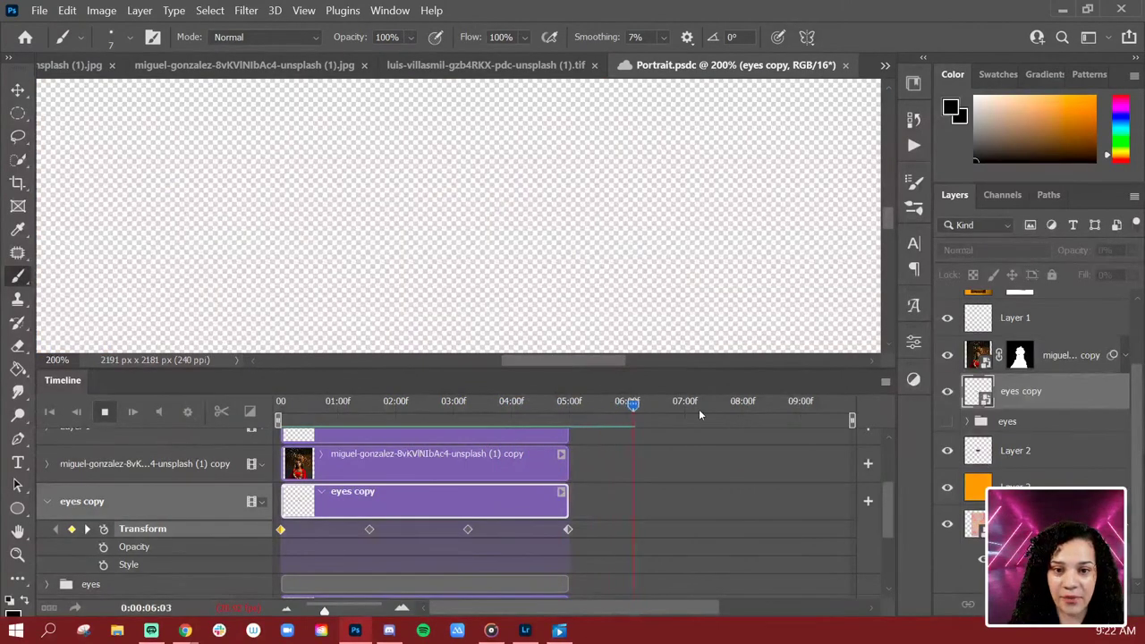
left_click_drag(614, 402, 478, 401)
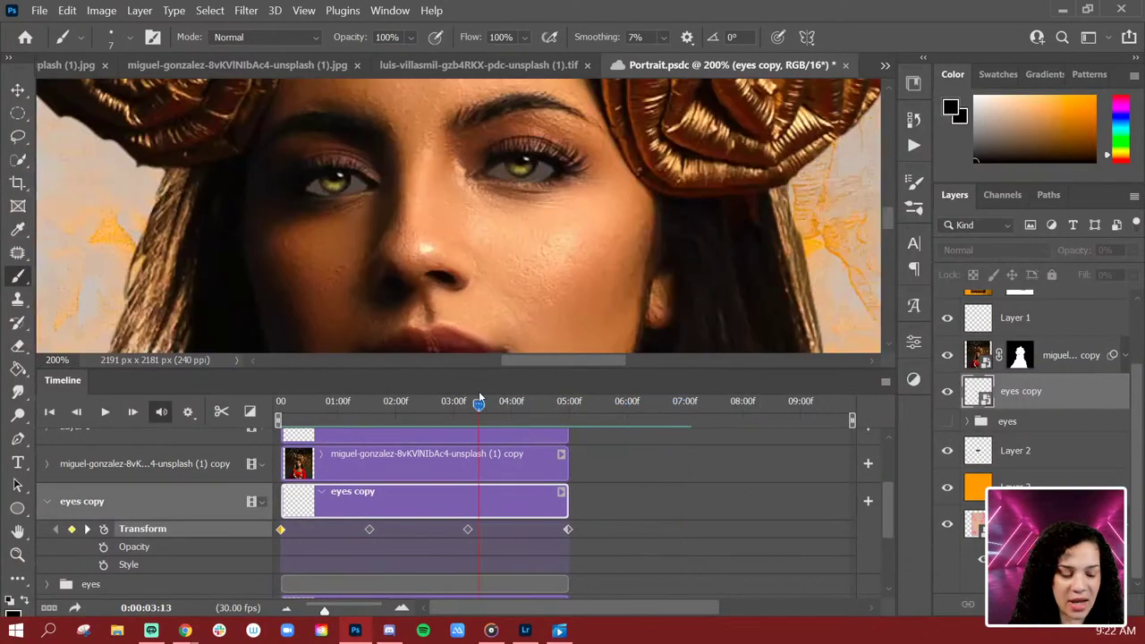
Step: Shorten the work area to end at about 5 seconds, preview the looping animation, and return the playhead to 0:00:00:00
left_click_drag(851, 422, 571, 415)
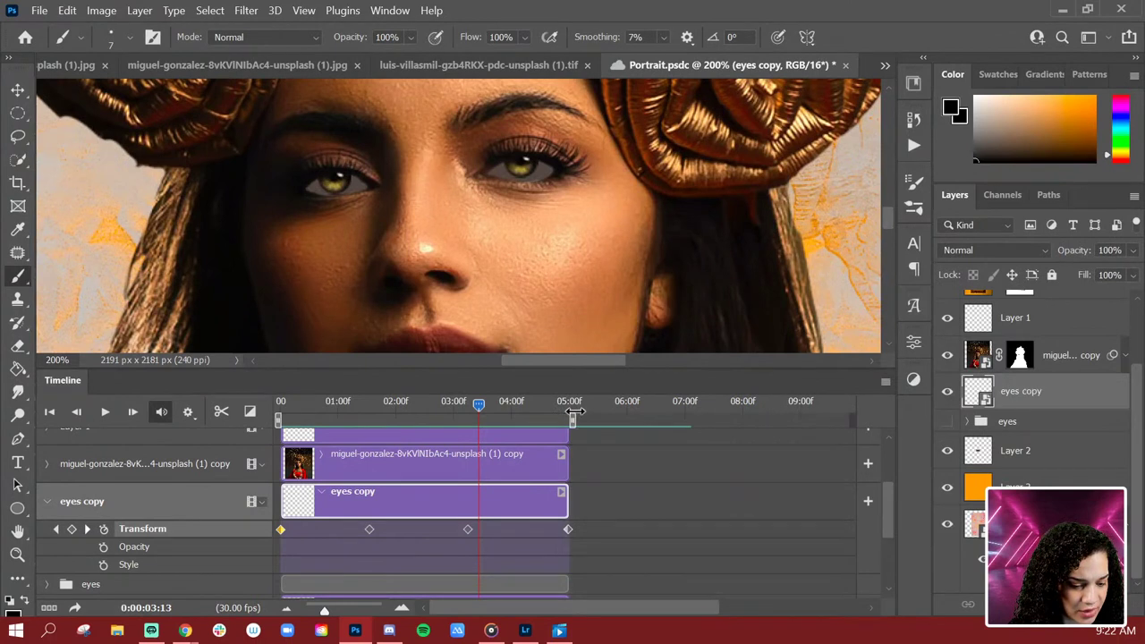
left_click_drag(476, 408, 287, 410)
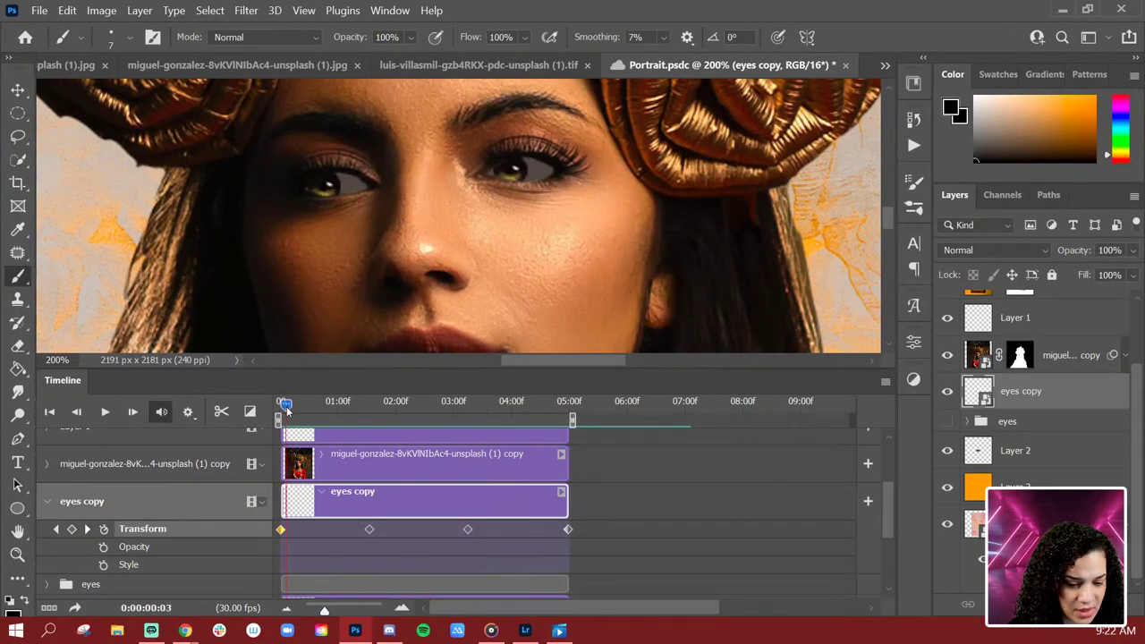
key("space")
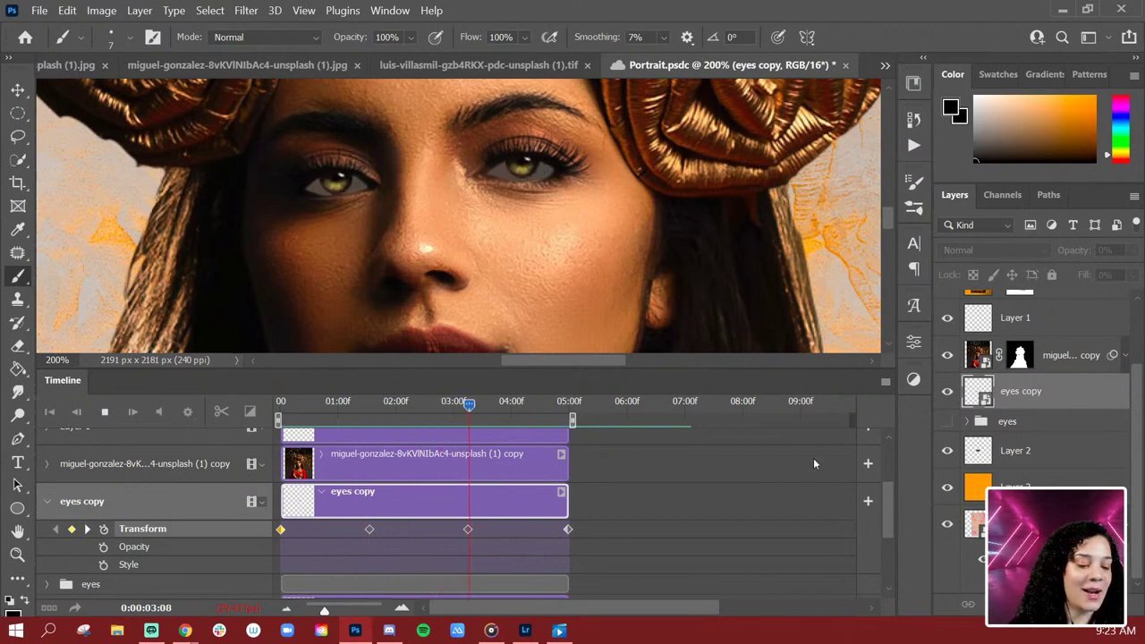
left_click(481, 402)
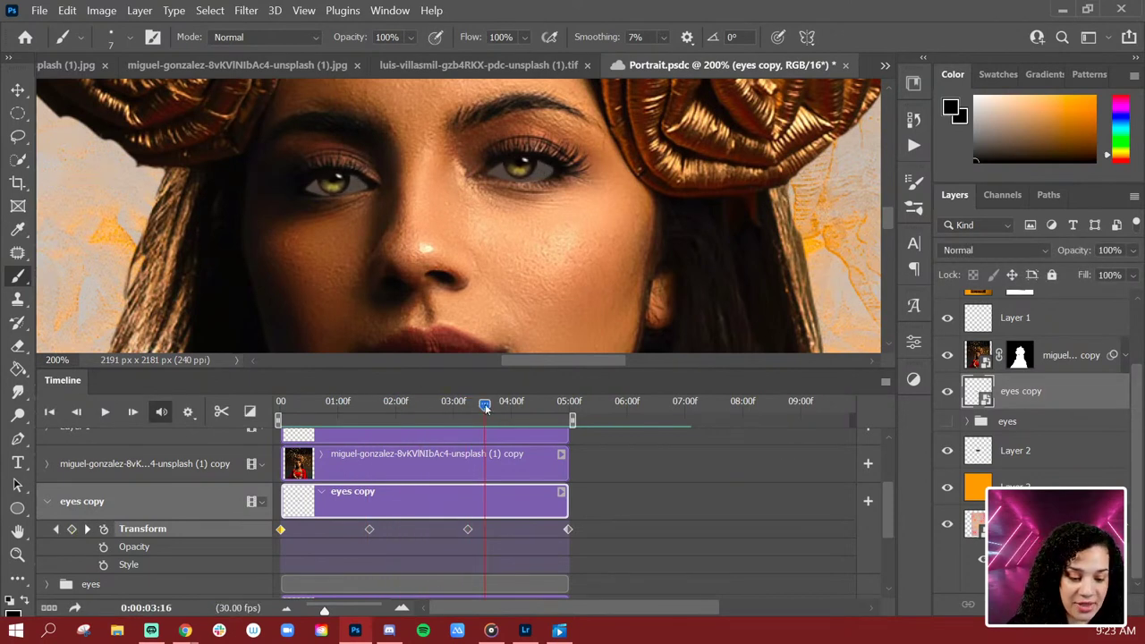
left_click_drag(484, 405, 251, 381)
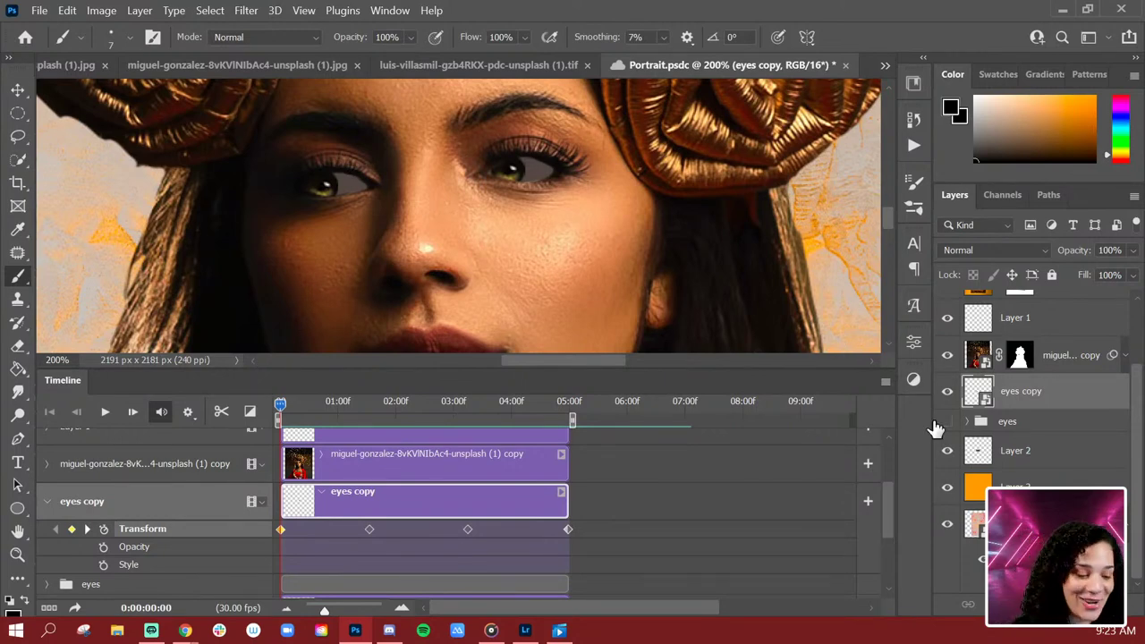
Step: Open the Render Video settings for Portrait.mp4 and review the format choices, keeping H.264
left_click(885, 382)
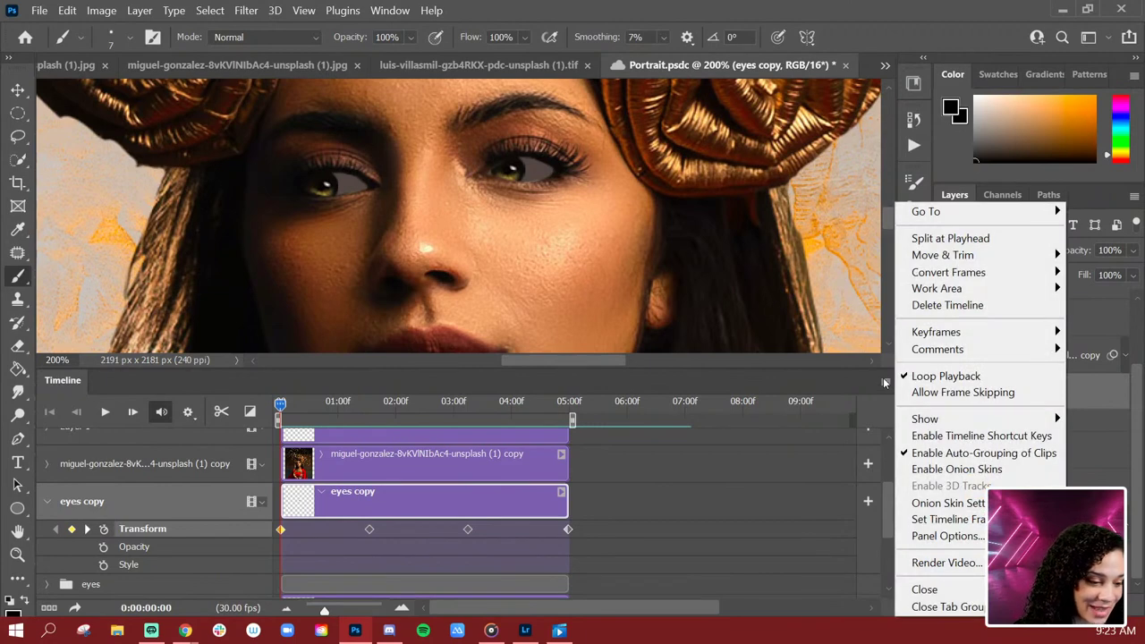
left_click(937, 562)
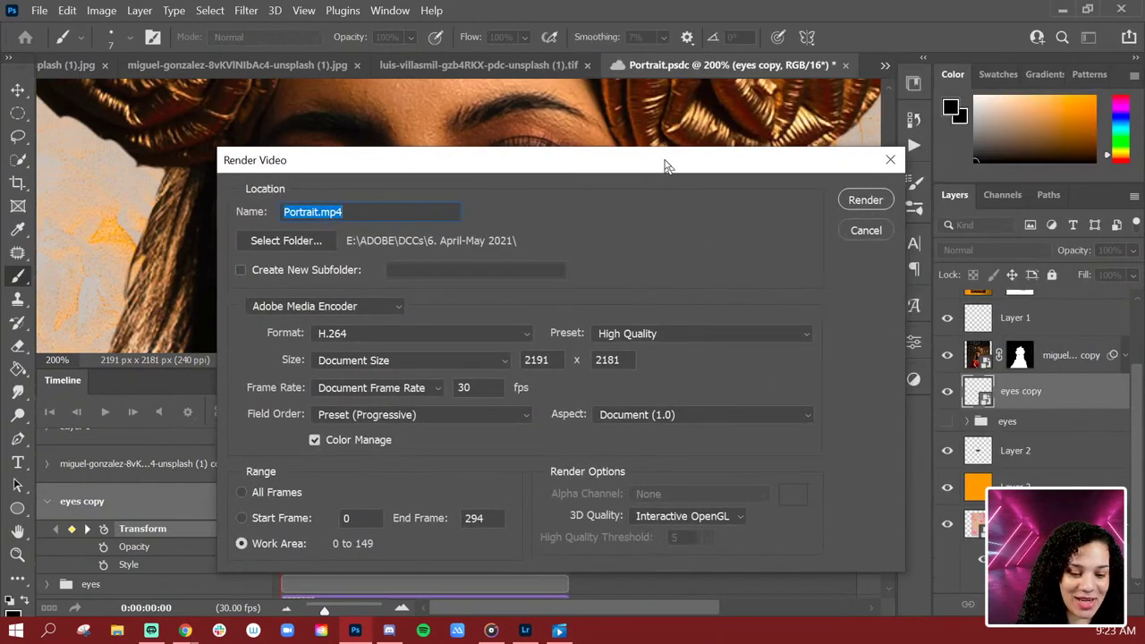
left_click_drag(665, 167, 852, 147)
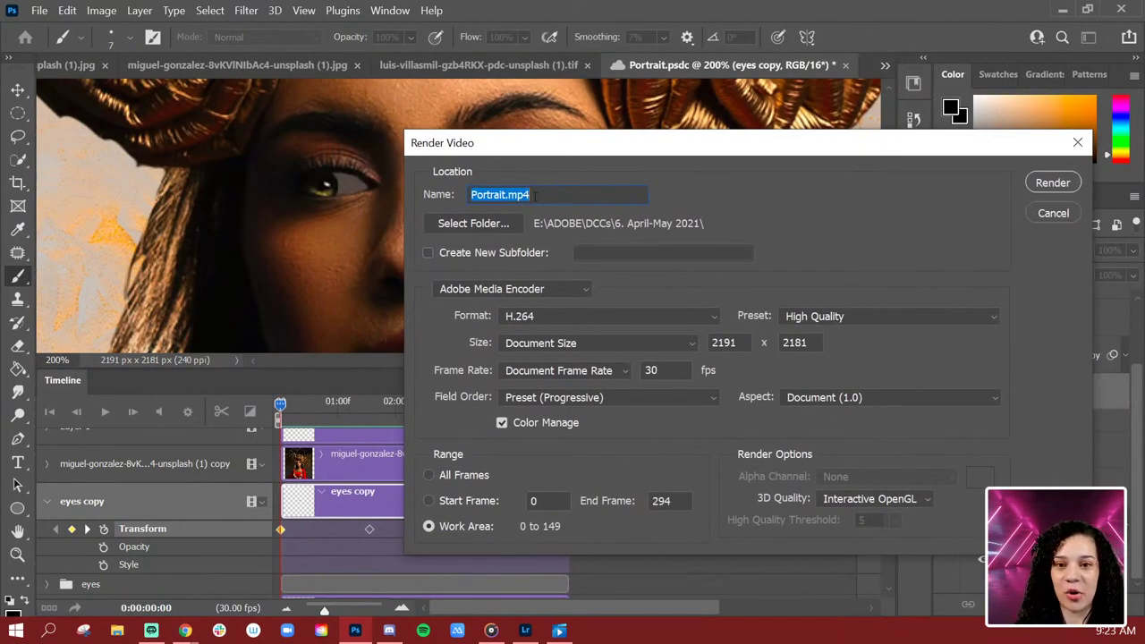
left_click(704, 319)
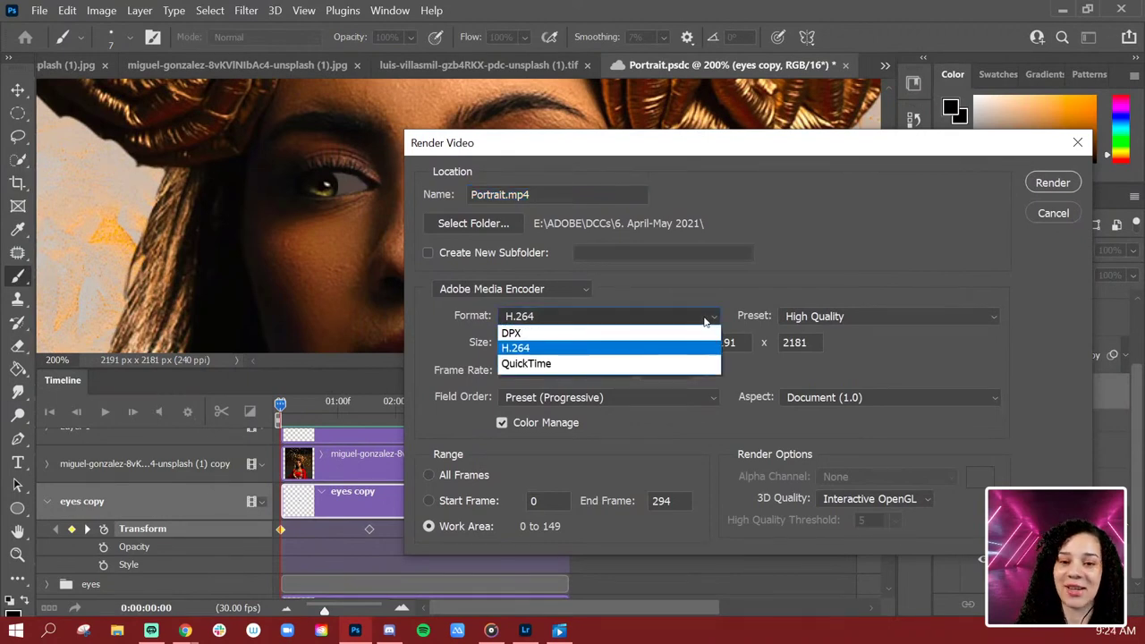
left_click(704, 317)
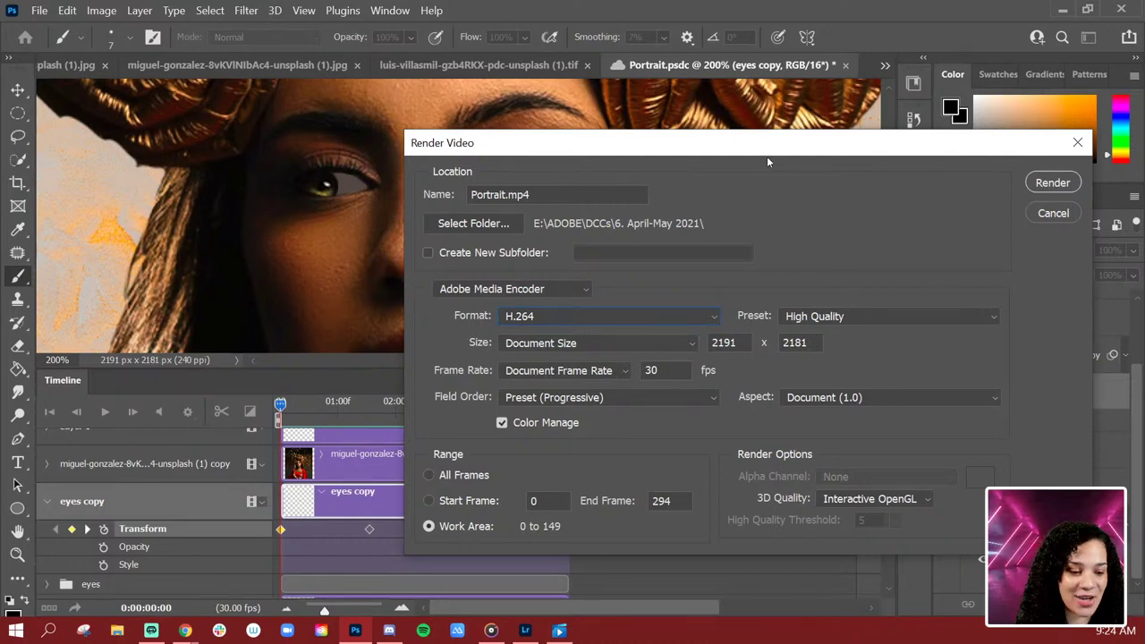
left_click_drag(773, 152, 643, 130)
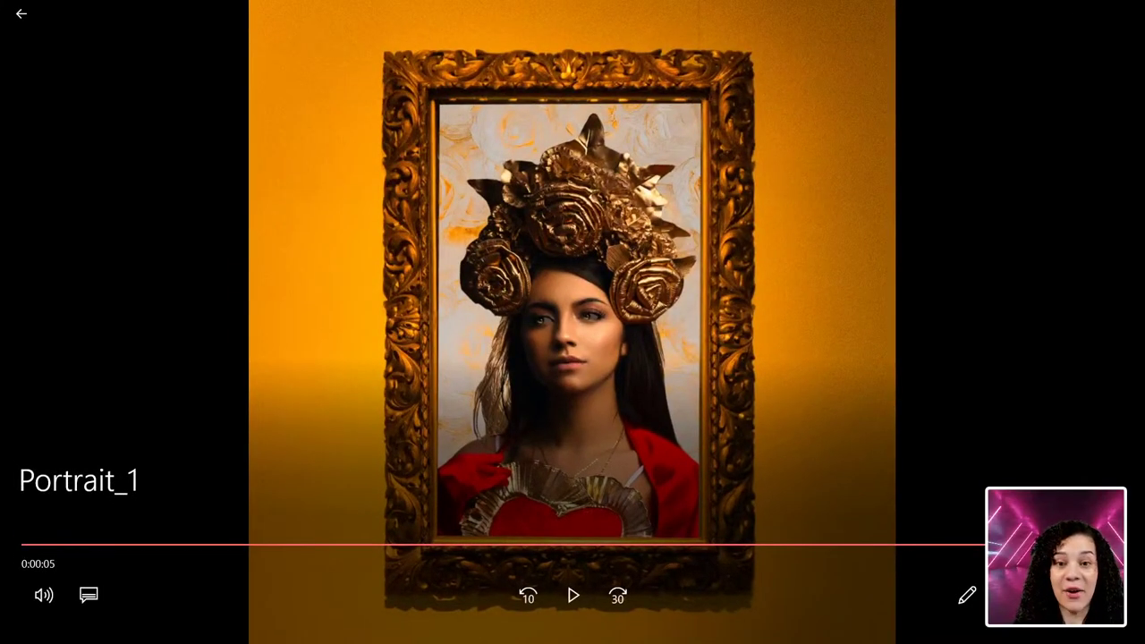
Step: Play the rendered Portrait_1 video in the video player and close the player
left_click(572, 596)
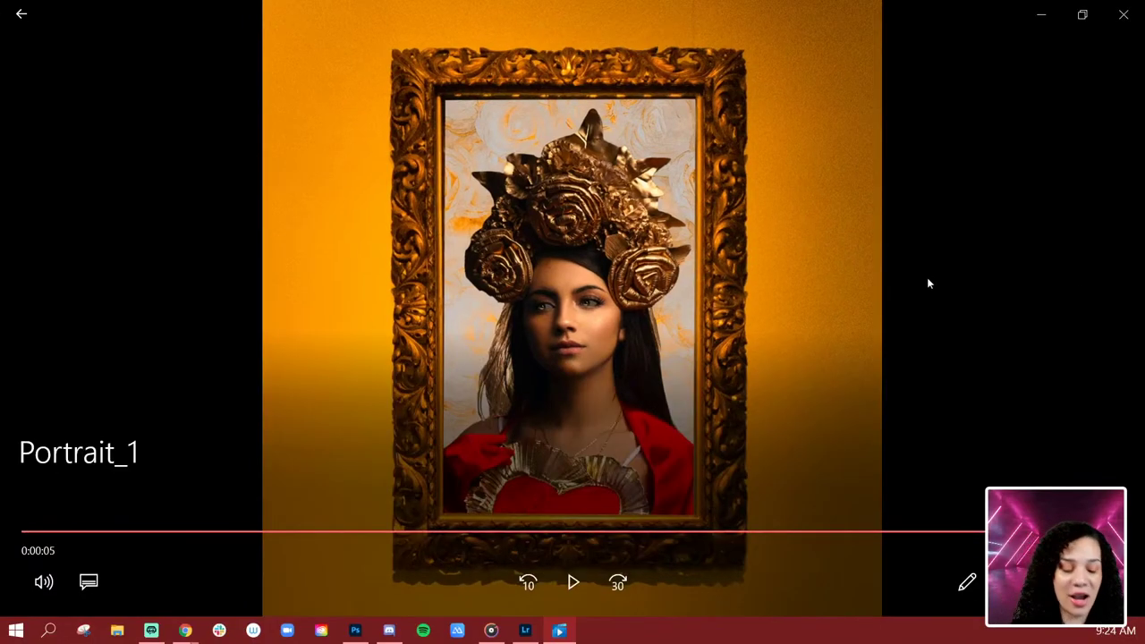
left_click(573, 582)
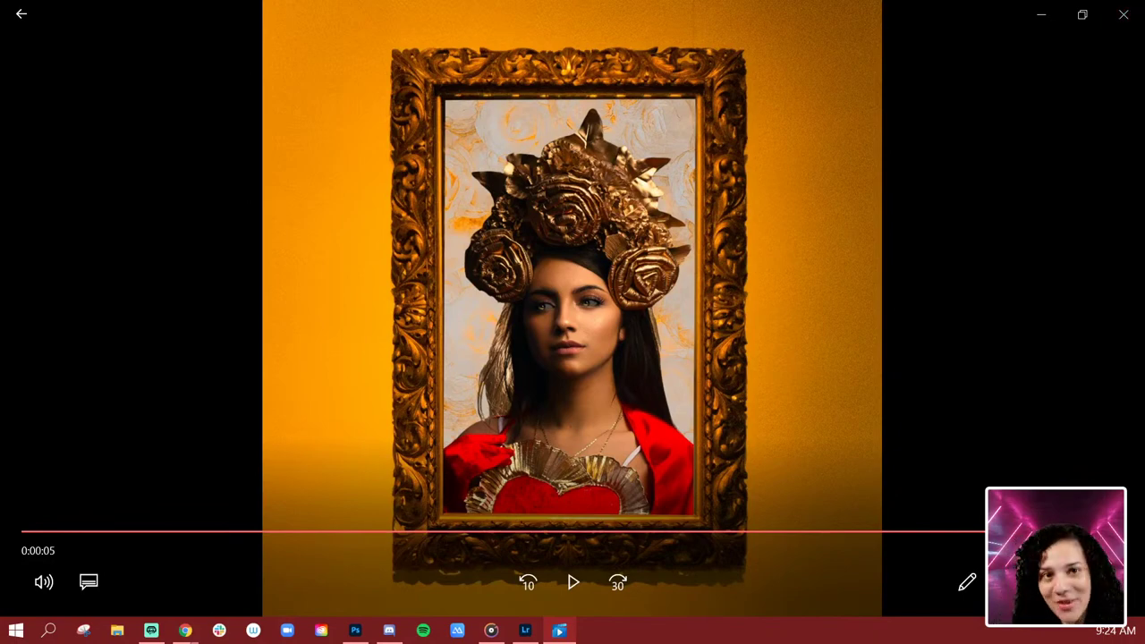
left_click(1123, 15)
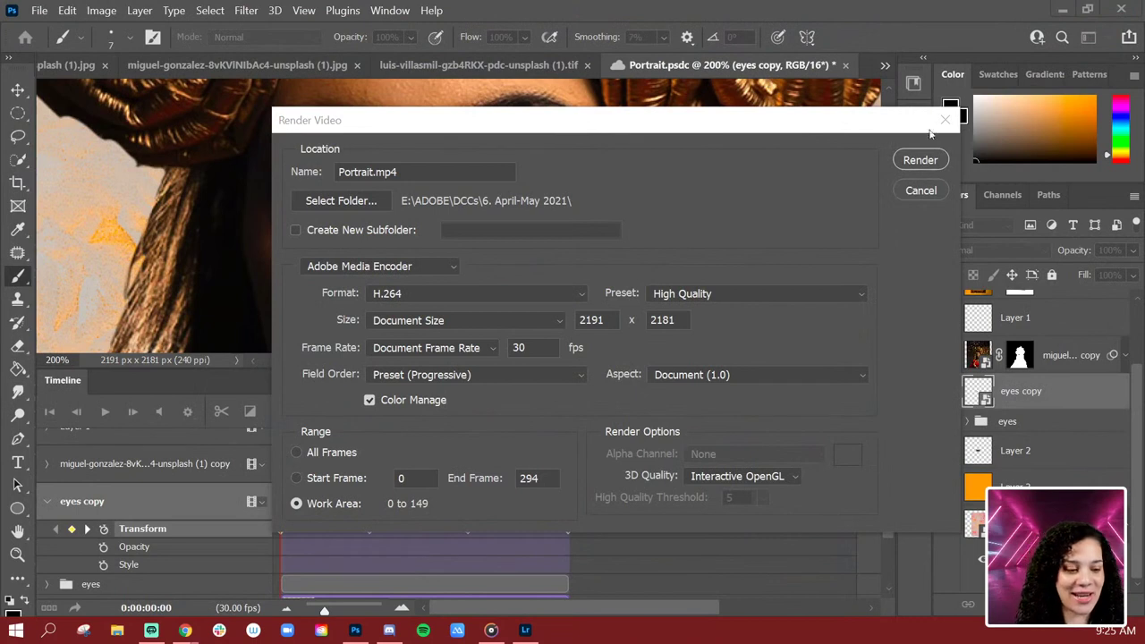